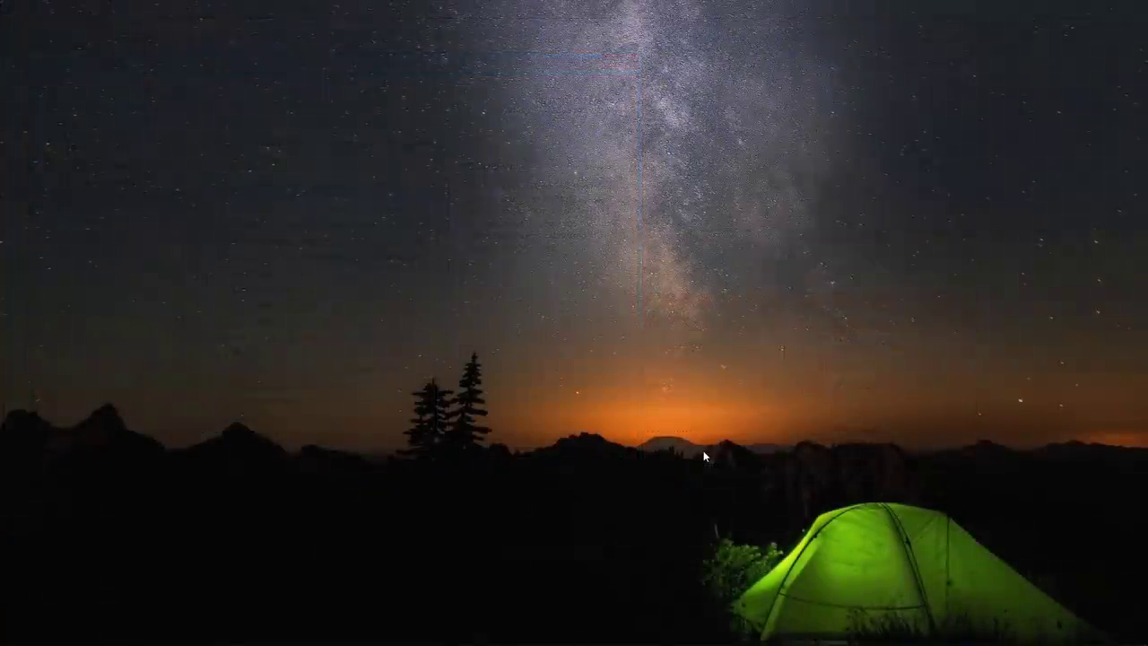
- Turn on the Hyper-V feature in Windows Features through Control Panel's Programs and Features
key("super")
type("control")
key("Return")
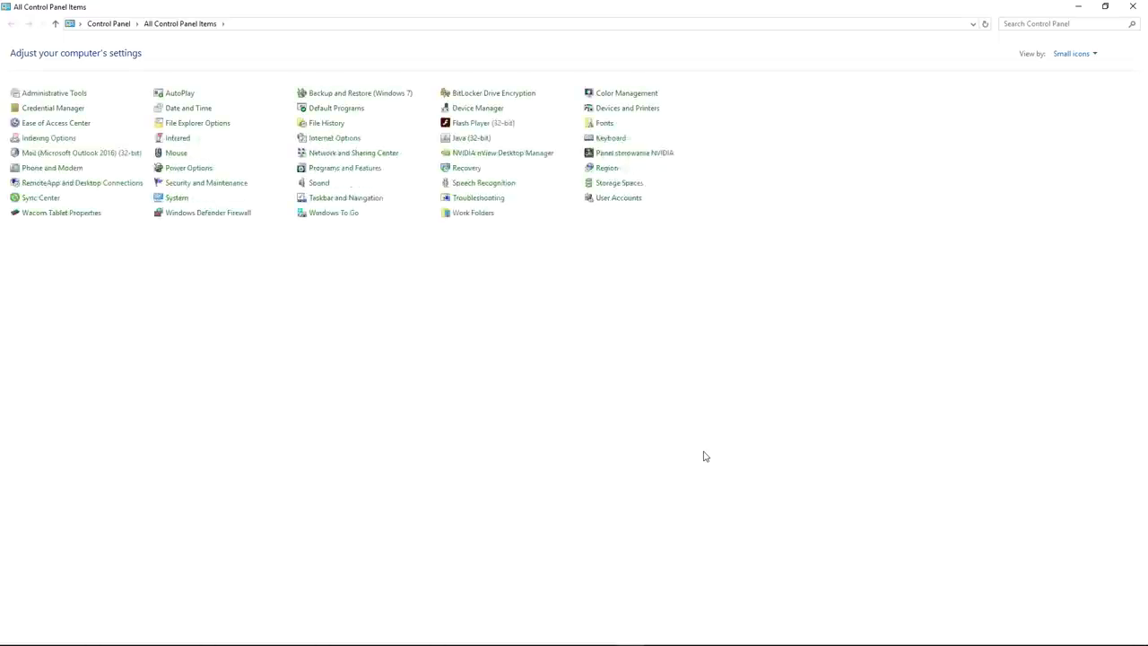
left_click(359, 169)
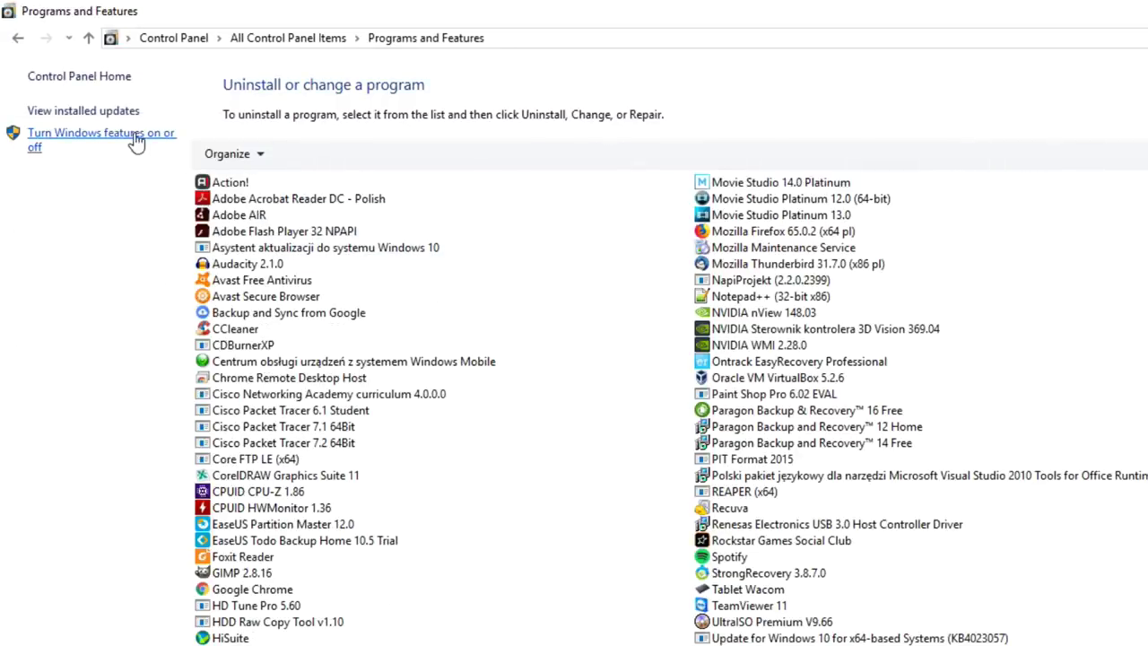
left_click(135, 140)
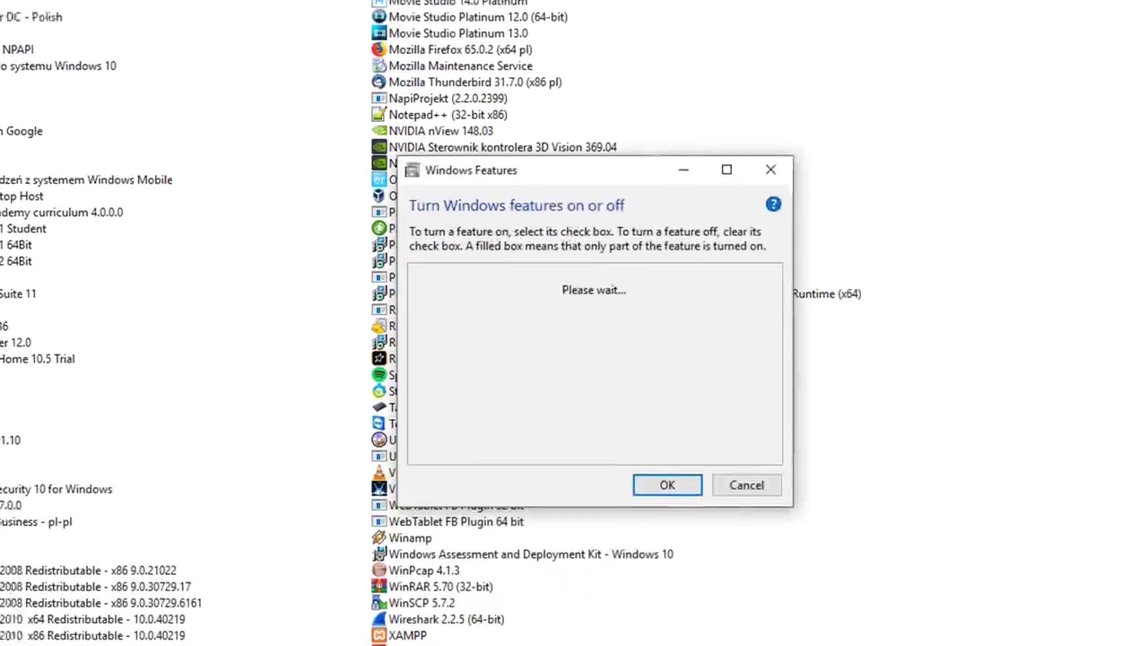
left_click(460, 380)
left_click(413, 381)
left_click(633, 482)
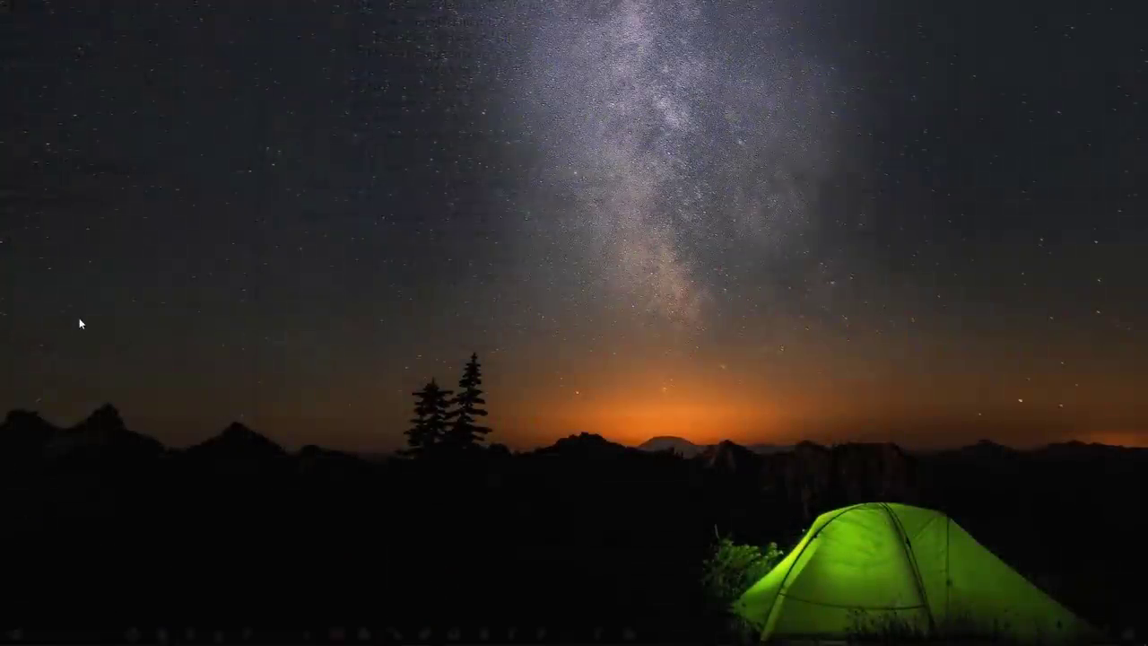
- Find and launch Hyper-V Manager on this computer
key("super")
type("hy")
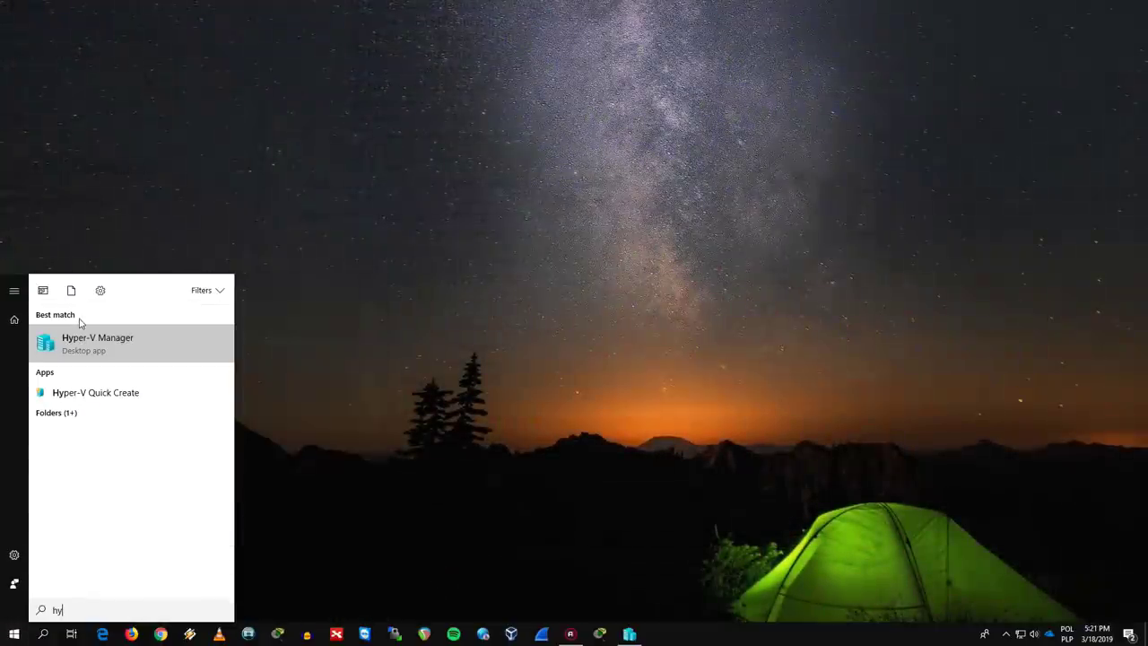
key("Return")
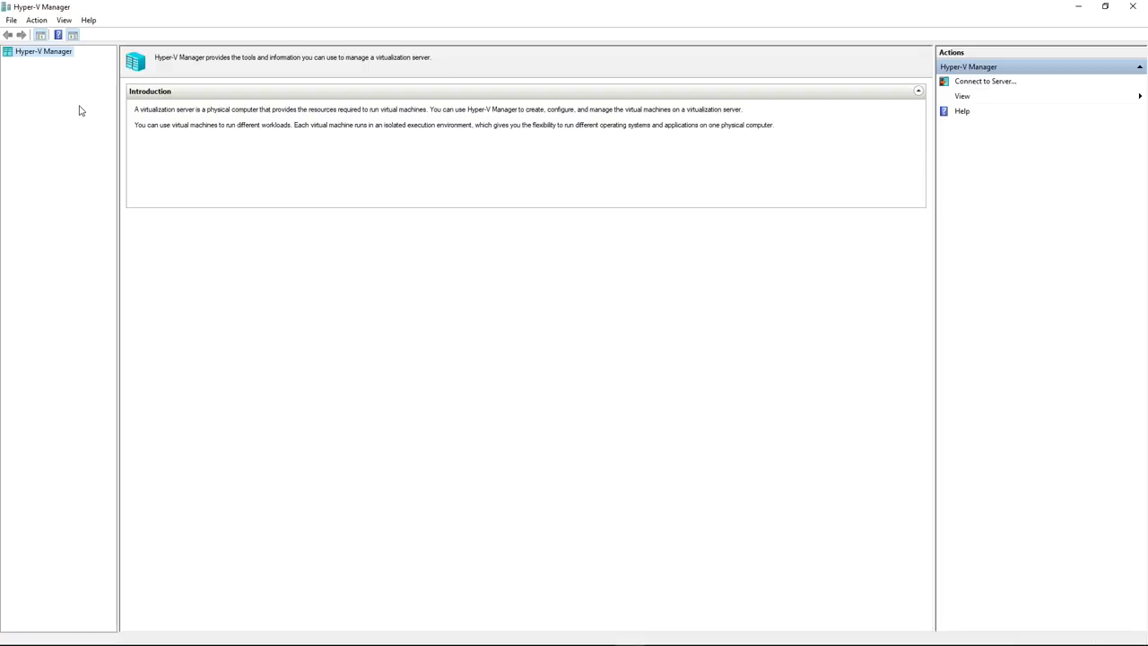
- Connect Hyper-V Manager to the local computer as its virtualization server
right_click(52, 54)
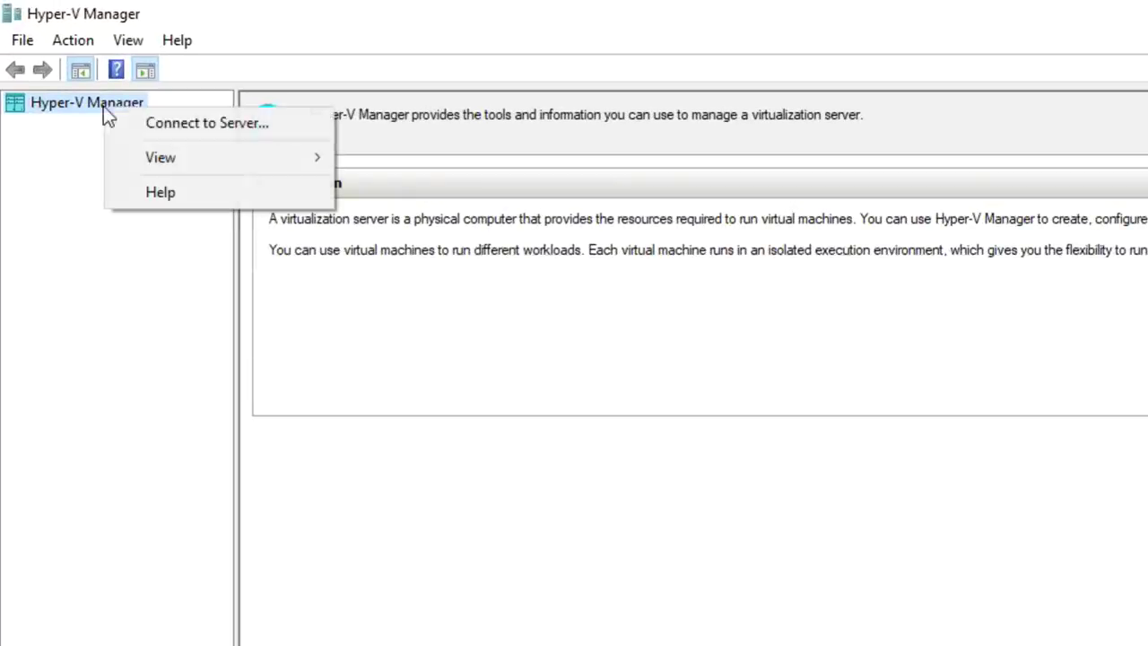
left_click(148, 123)
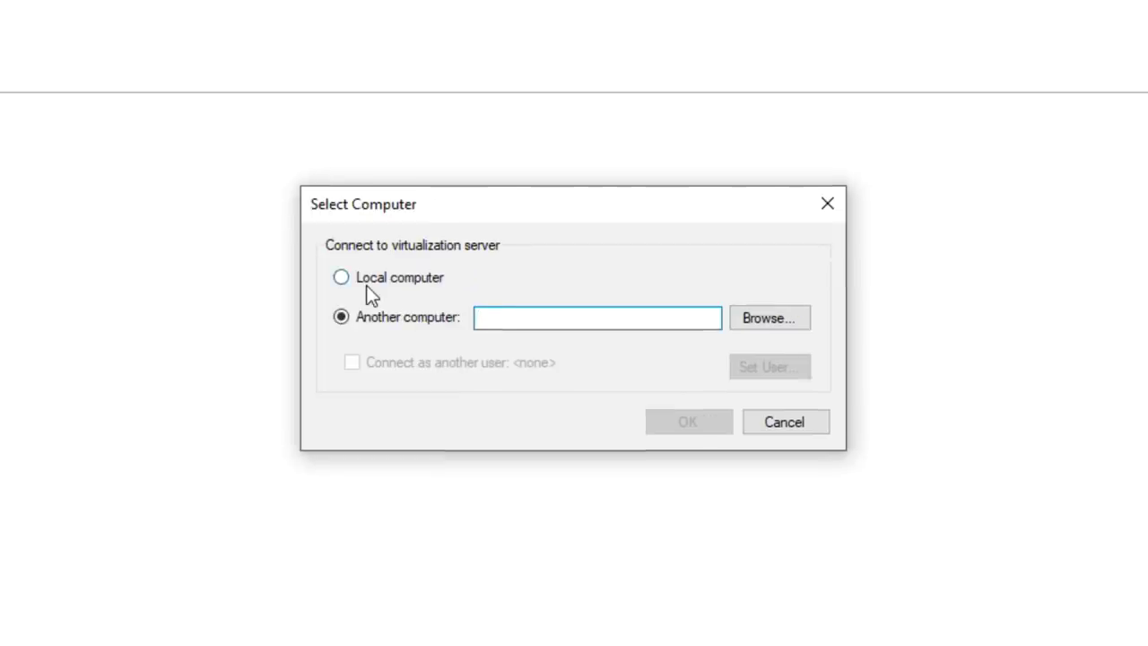
left_click(368, 289)
left_click(373, 319)
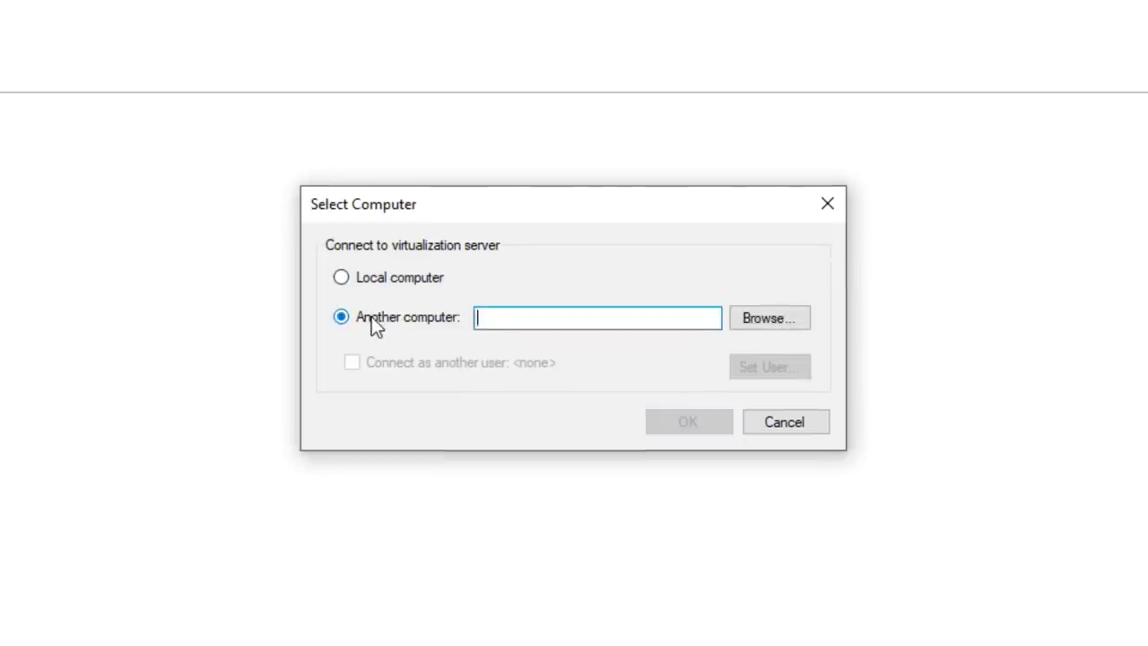
left_click(378, 280)
left_click(684, 421)
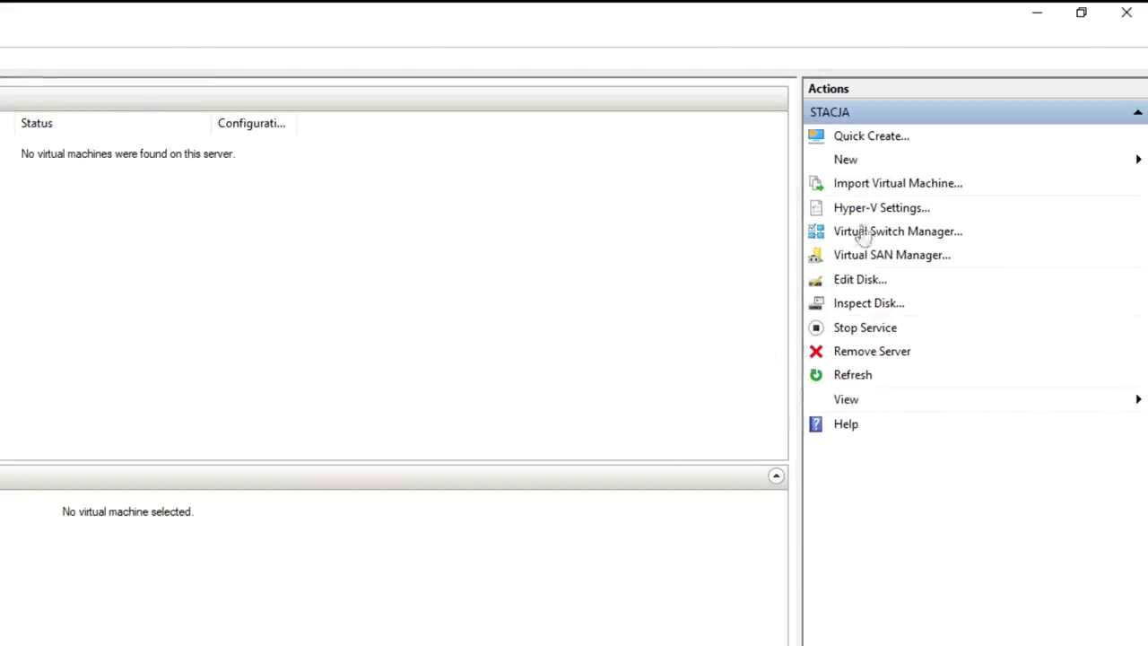
- Start creating a new virtual hard disk and choose VHDX as its format
left_click(884, 162)
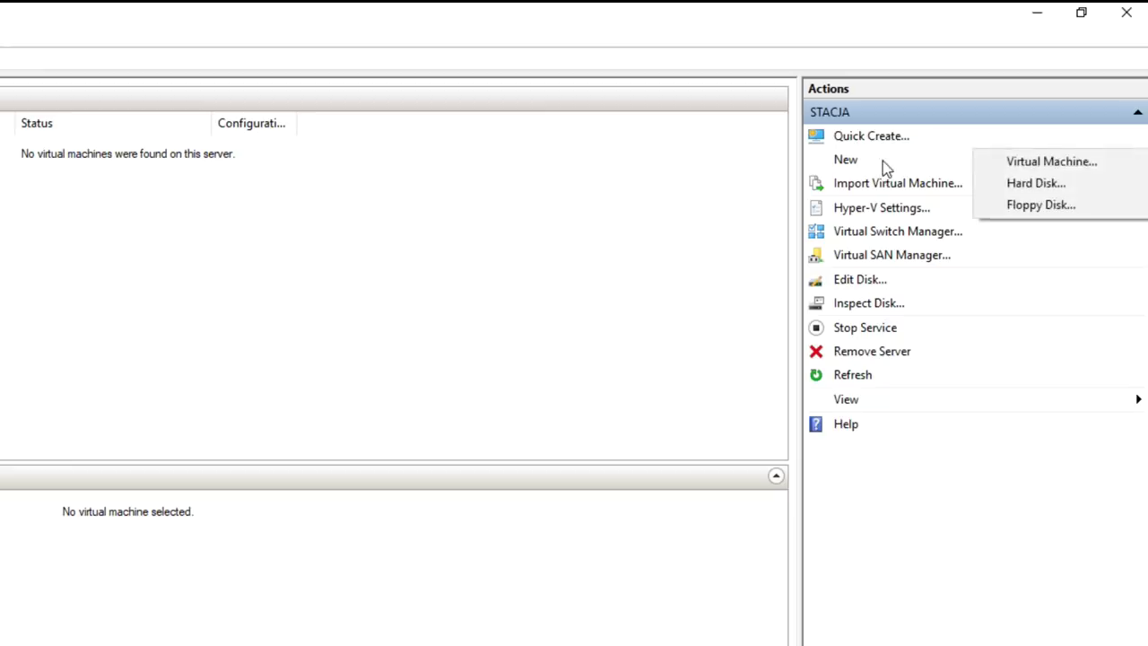
left_click(994, 162)
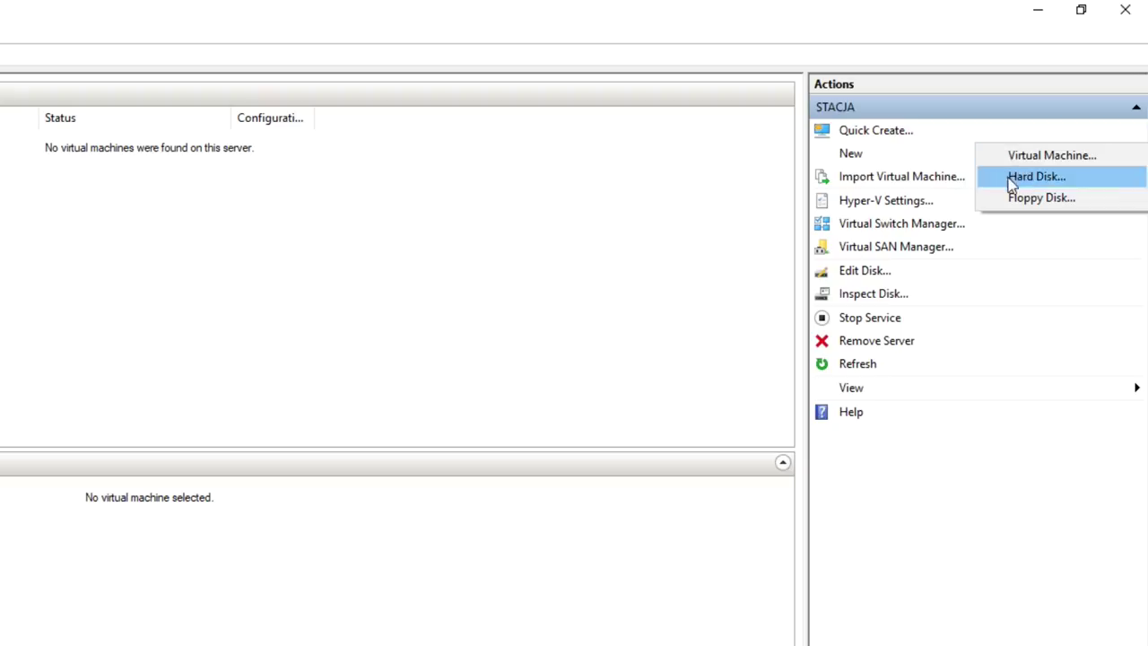
left_click(1010, 177)
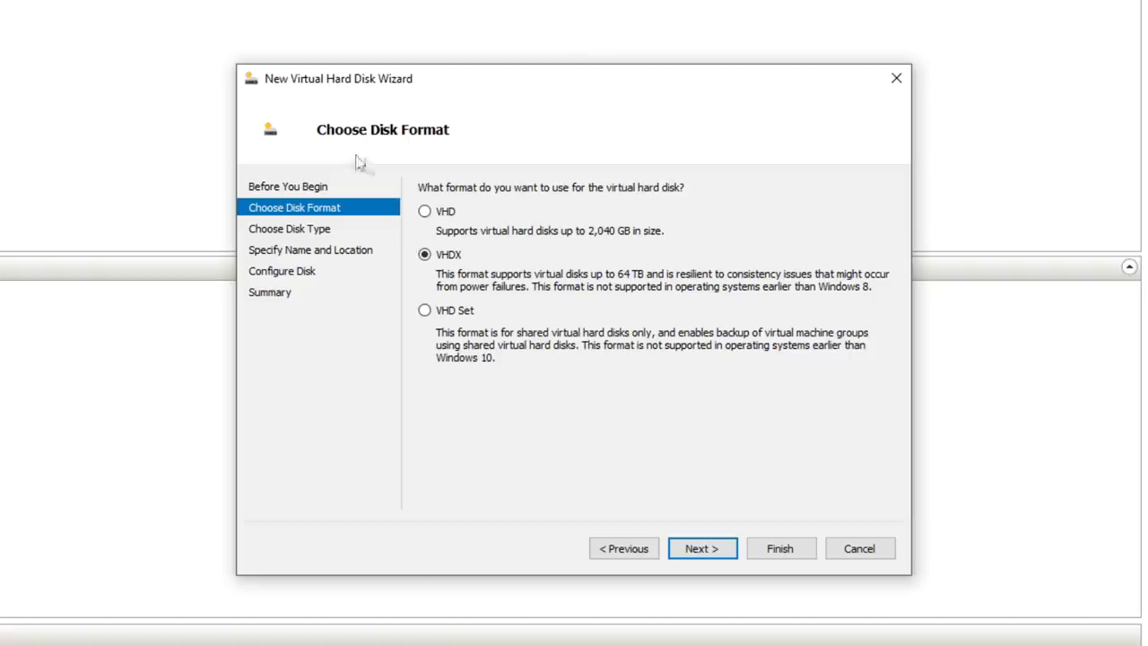
left_click(425, 212)
left_click(433, 257)
left_click(425, 311)
left_click(424, 255)
left_click(425, 215)
left_click(424, 255)
left_click(696, 547)
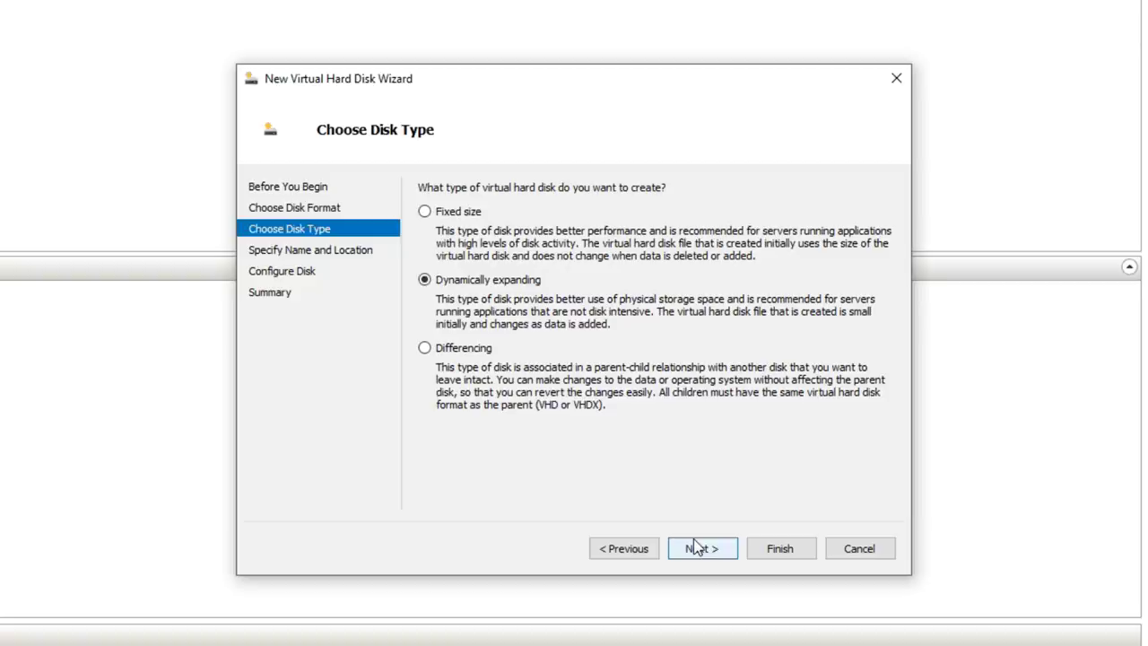
- Compare the virtual hard disk types and choose Dynamically expanding
left_click(424, 212)
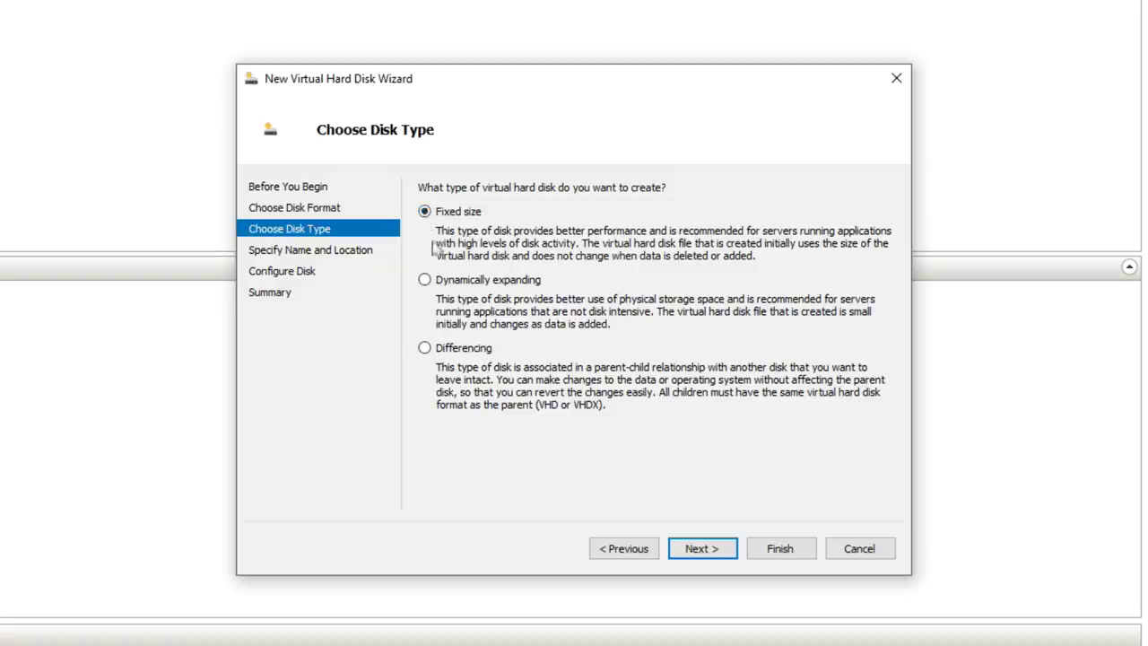
left_click(426, 281)
left_click(425, 350)
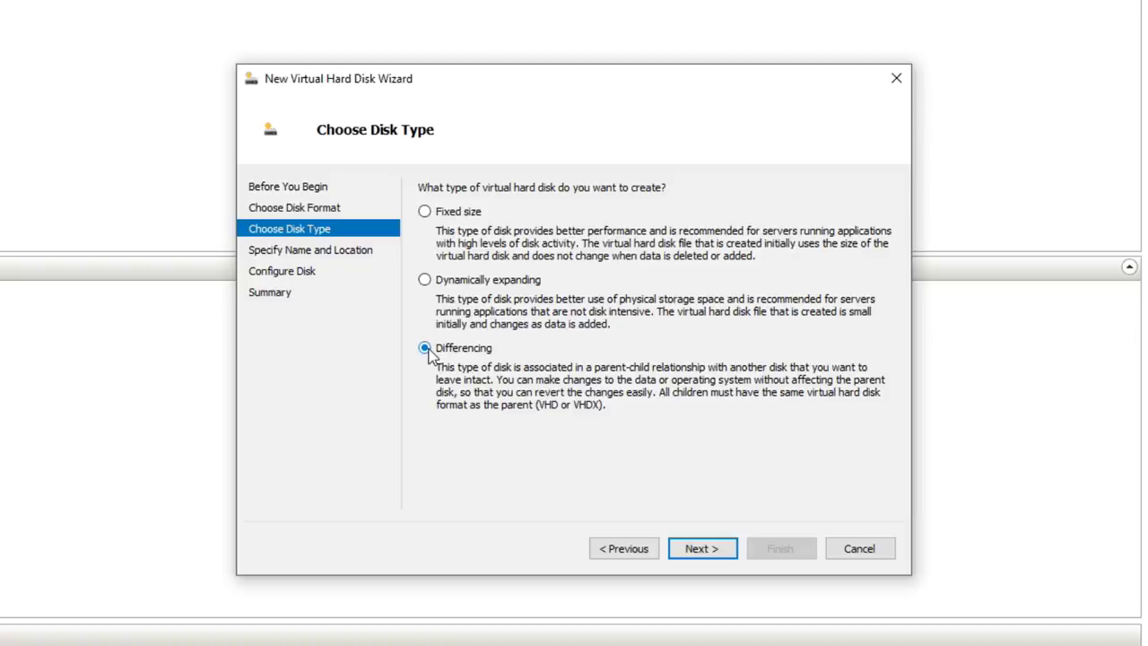
left_click(424, 280)
left_click(682, 549)
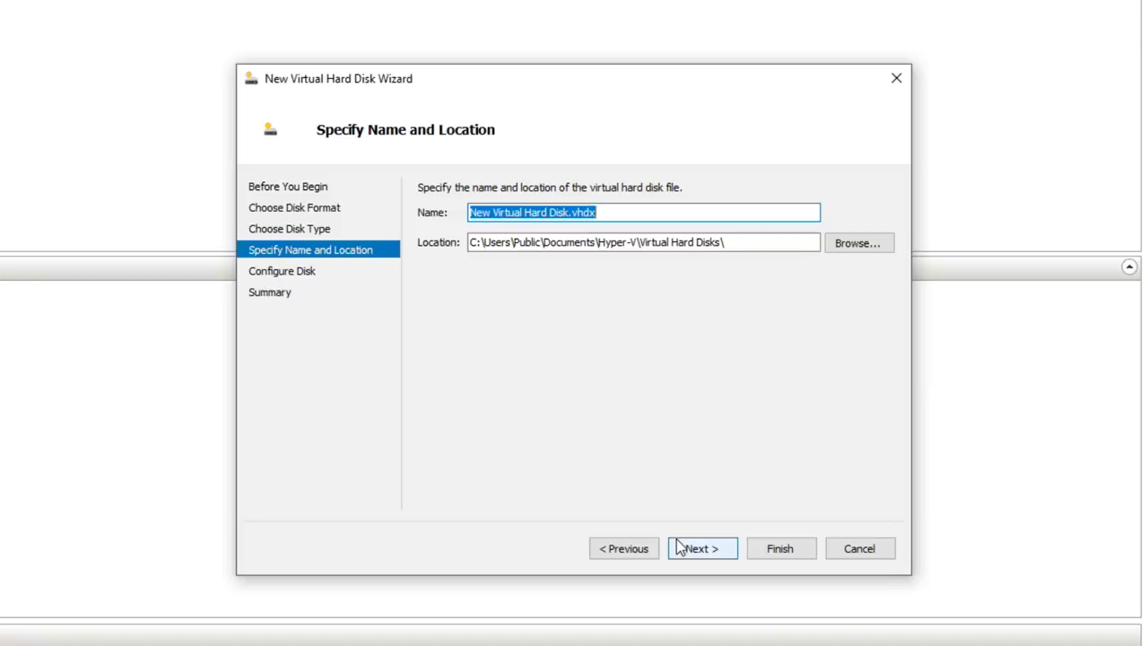
- Name the virtual hard disk file "windows server 2012 r2.vhdx", keeping the default location
left_click_drag(567, 211, 354, 211)
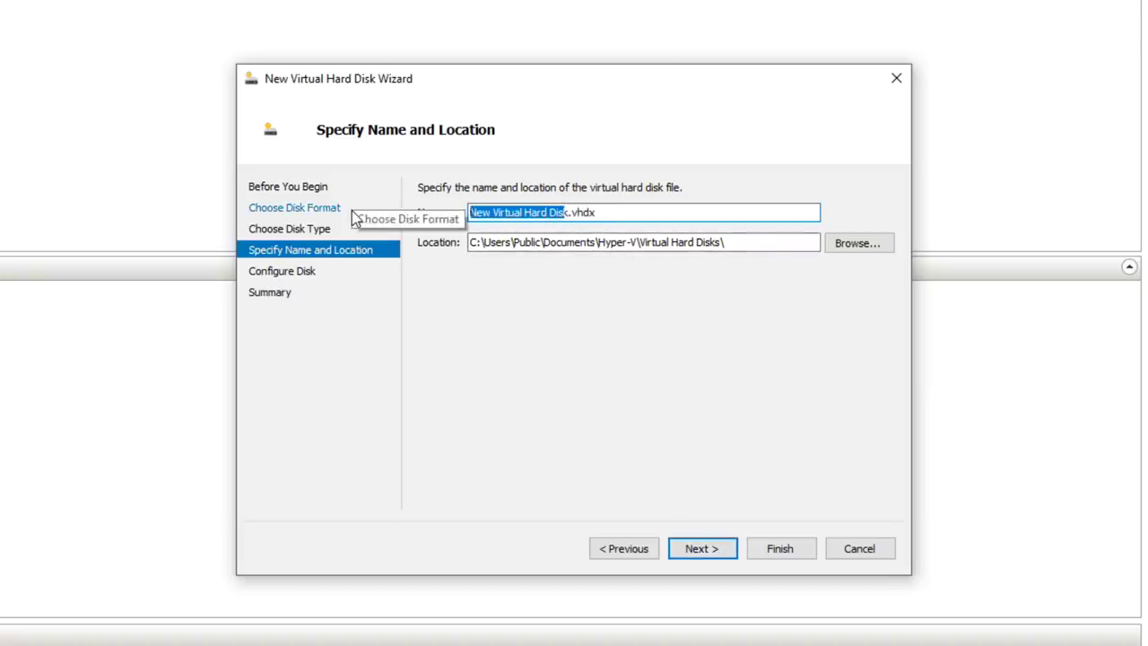
type("windows server 2012 r2")
left_click(693, 551)
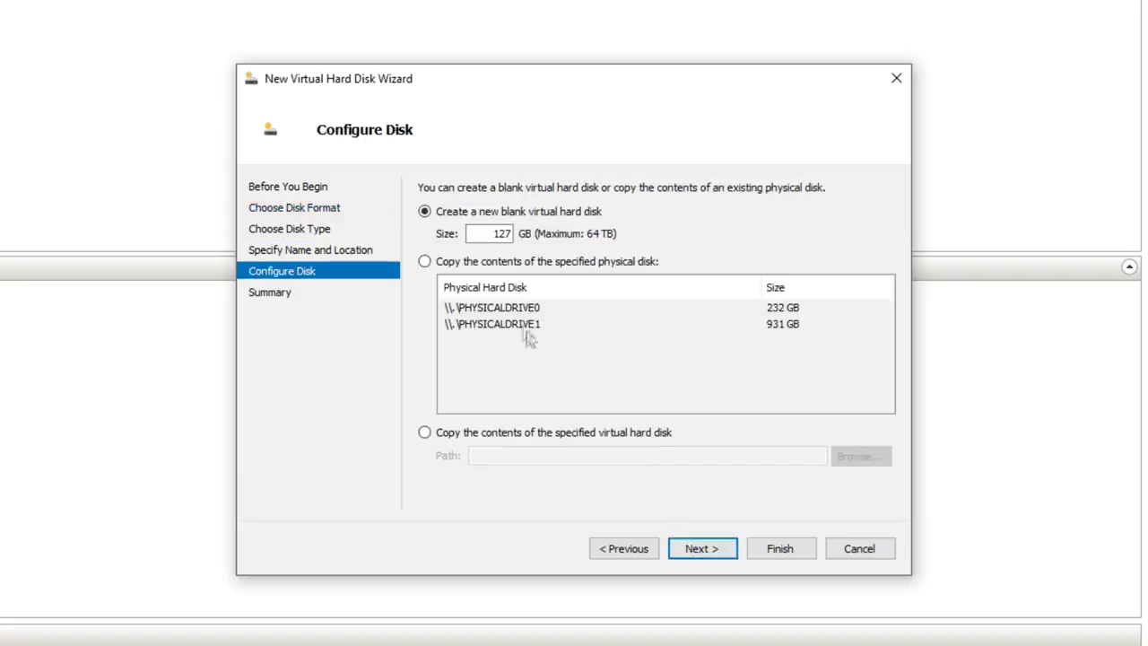
- Configure a new blank virtual hard disk with a size of 50 GB and finish creating it
left_click_drag(475, 234, 540, 242)
type("50")
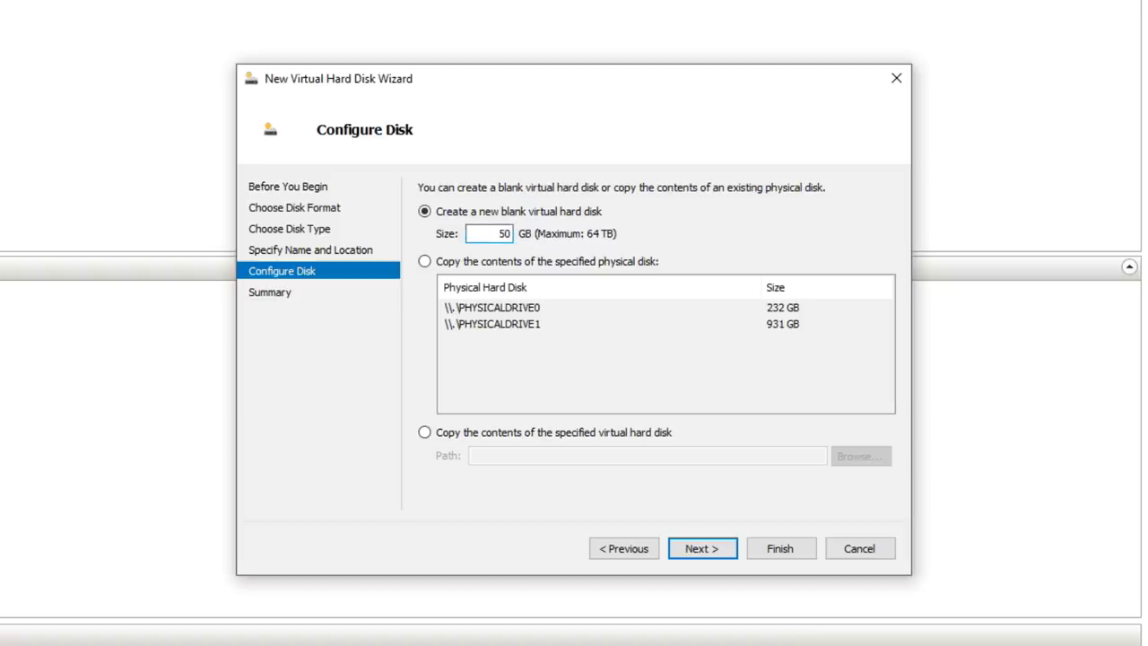
left_click(547, 262)
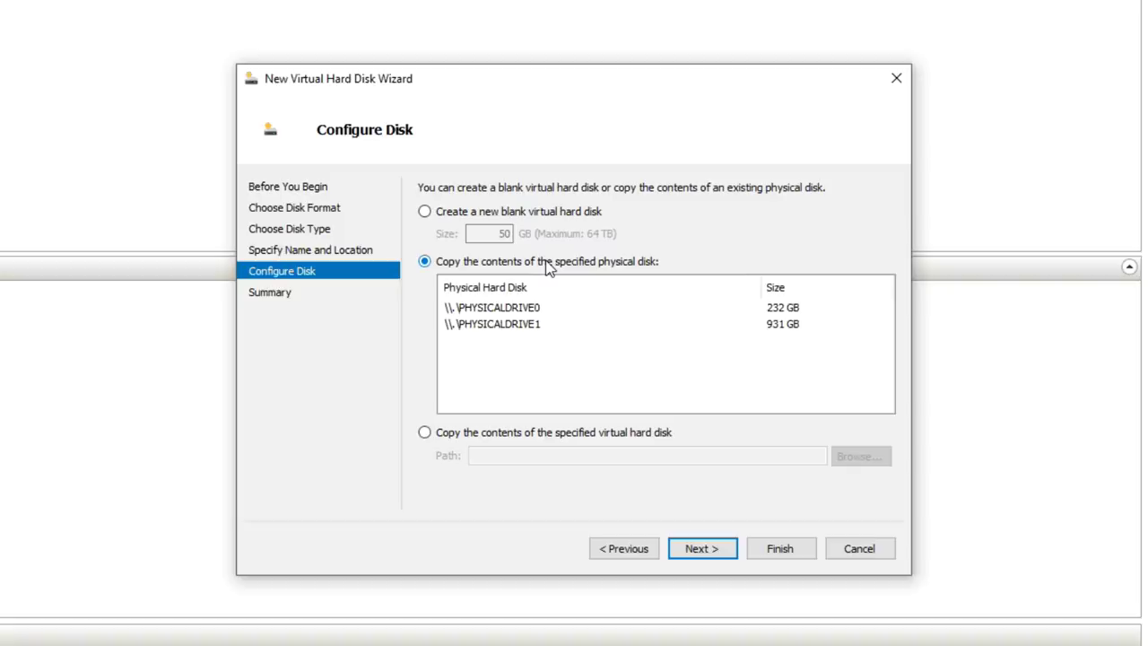
left_click(582, 434)
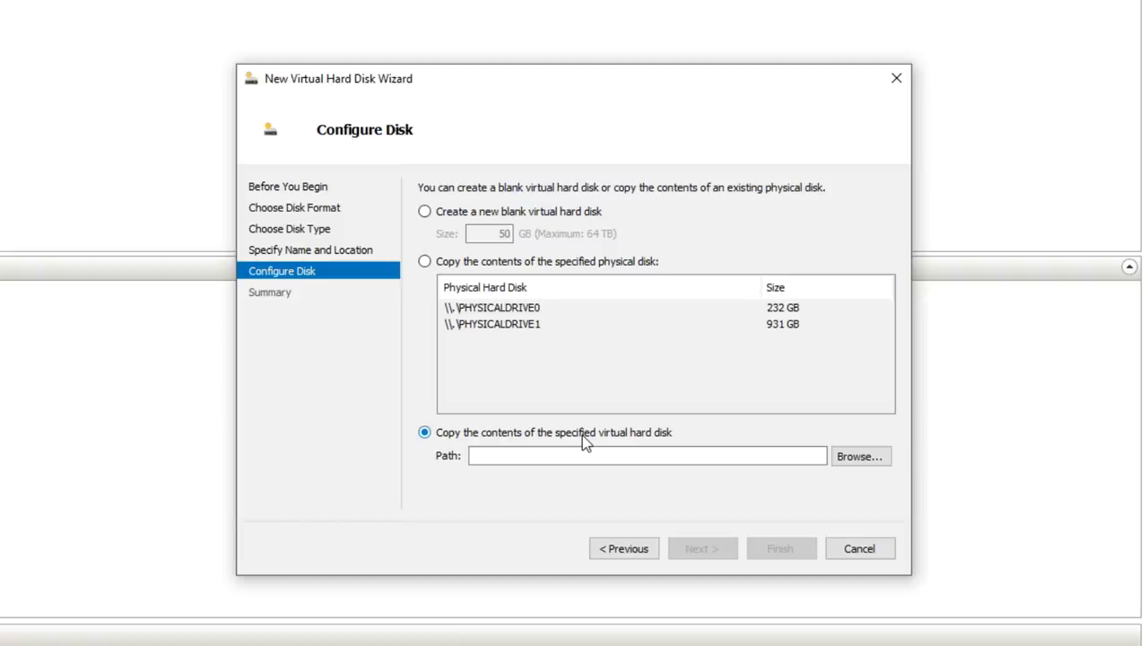
left_click(513, 214)
left_click(715, 548)
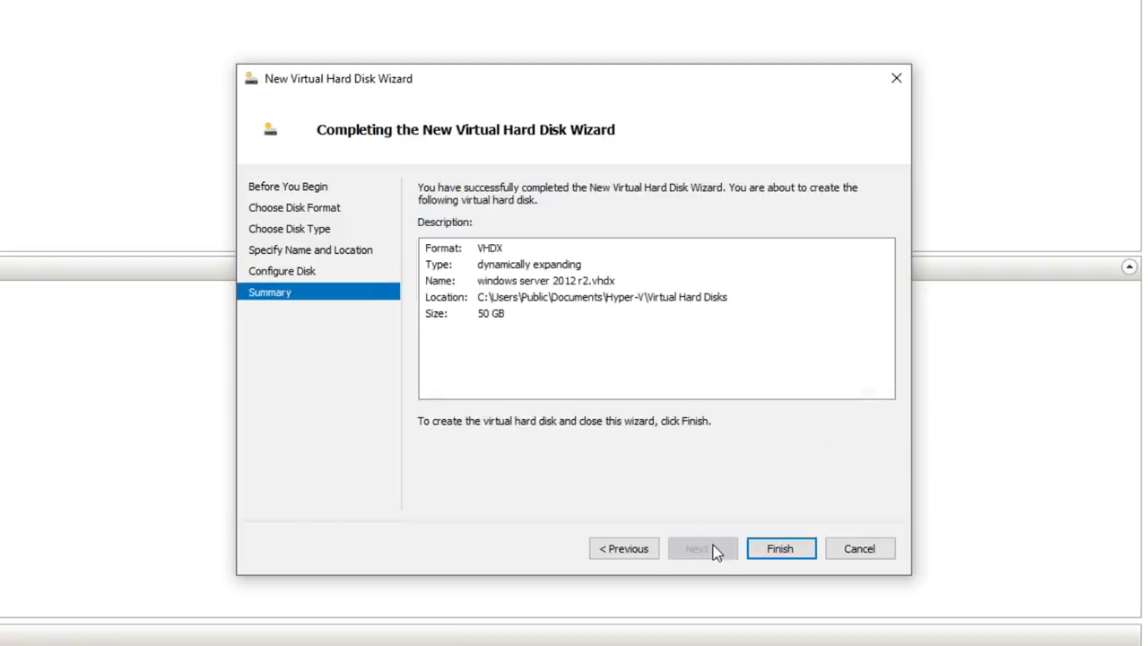
left_click(771, 552)
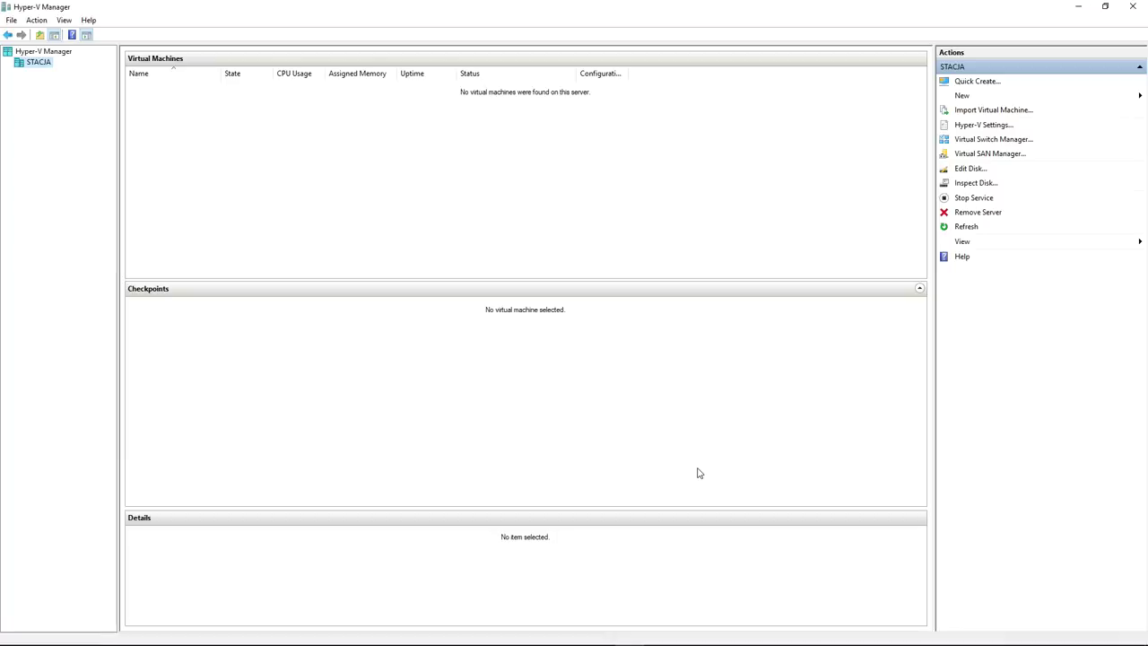
- Examine the Compact, Convert and Expand actions for the windows server 2012 r2 virtual hard disk, closing the editing wizard without changes
left_click(969, 168)
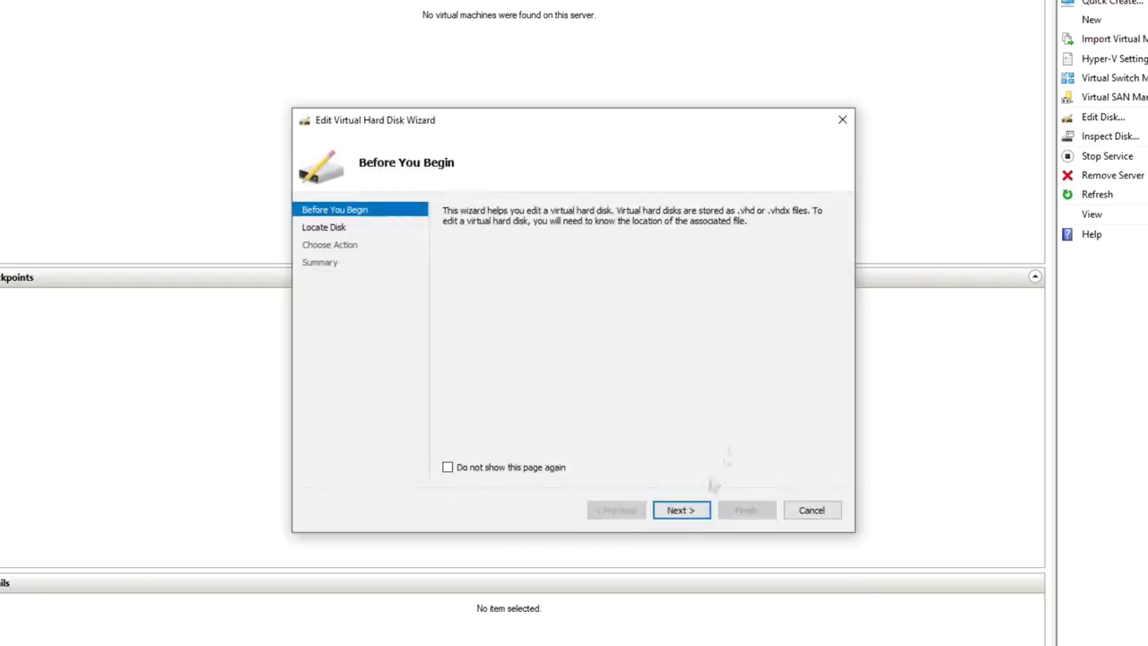
left_click(681, 509)
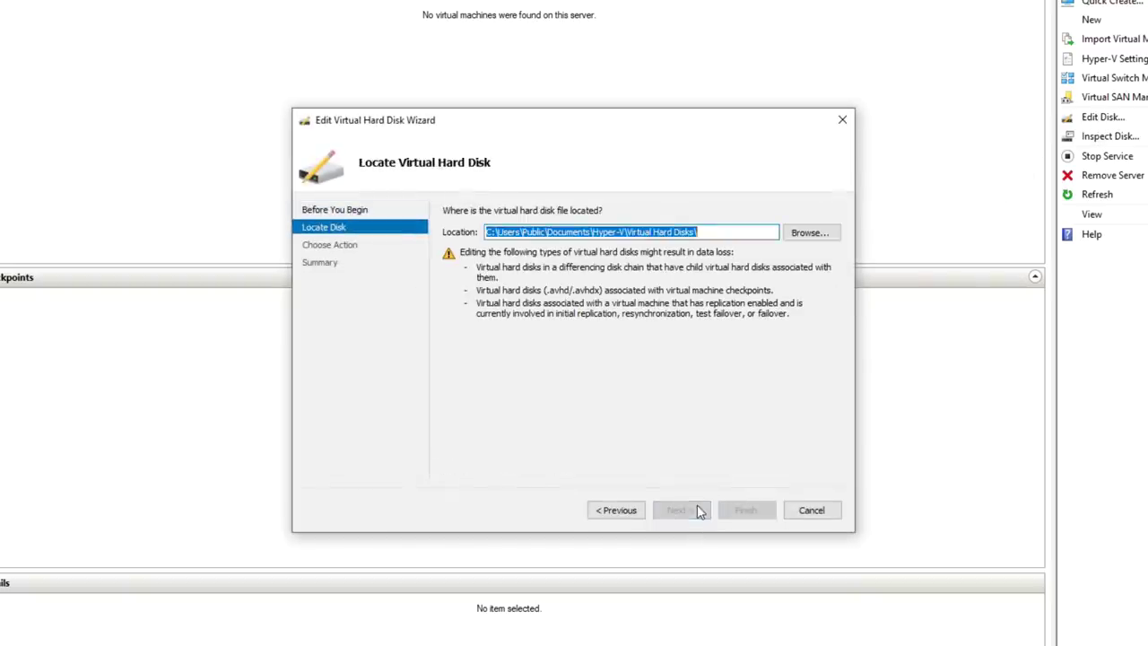
left_click(811, 230)
double_click(546, 242)
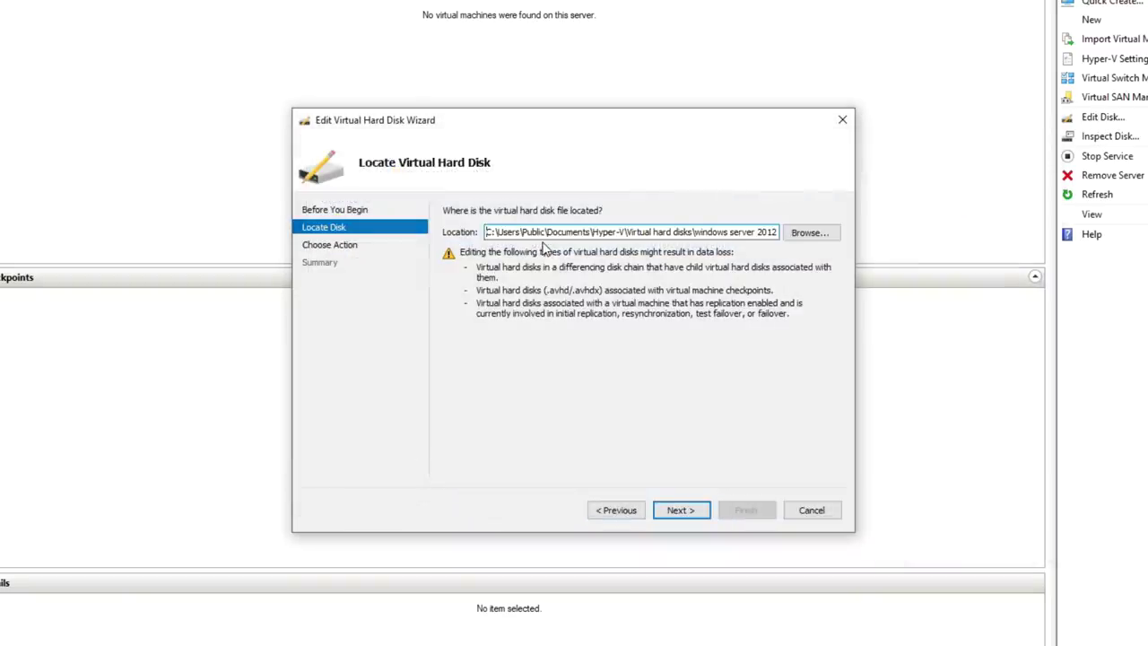
left_click(661, 510)
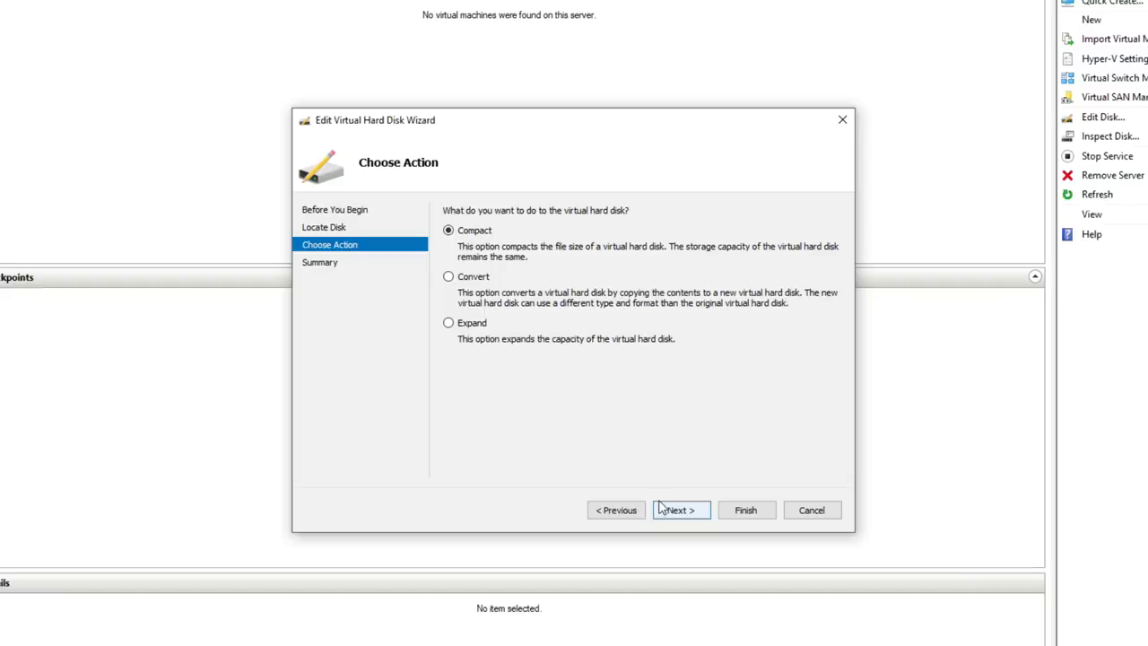
left_click(450, 277)
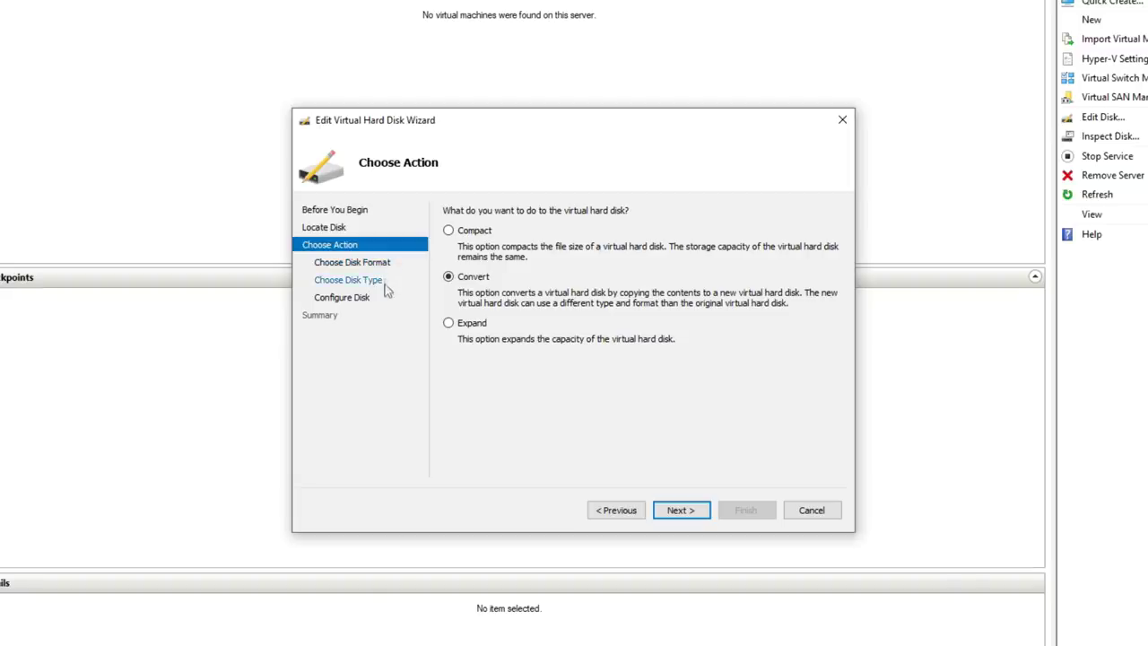
left_click(448, 325)
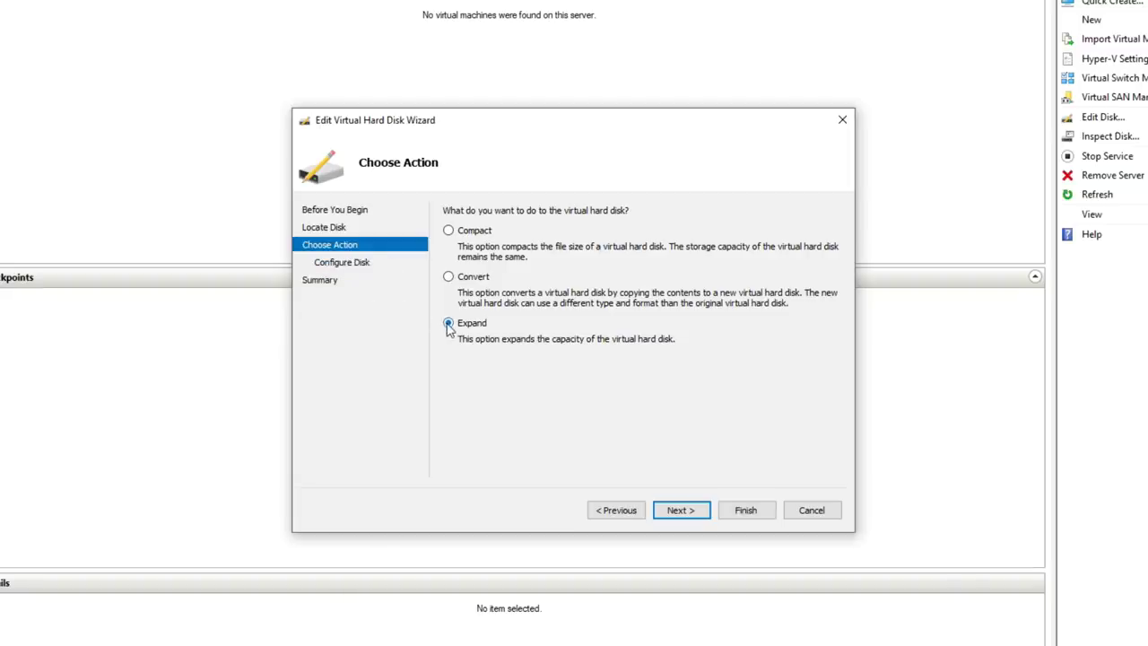
left_click(843, 122)
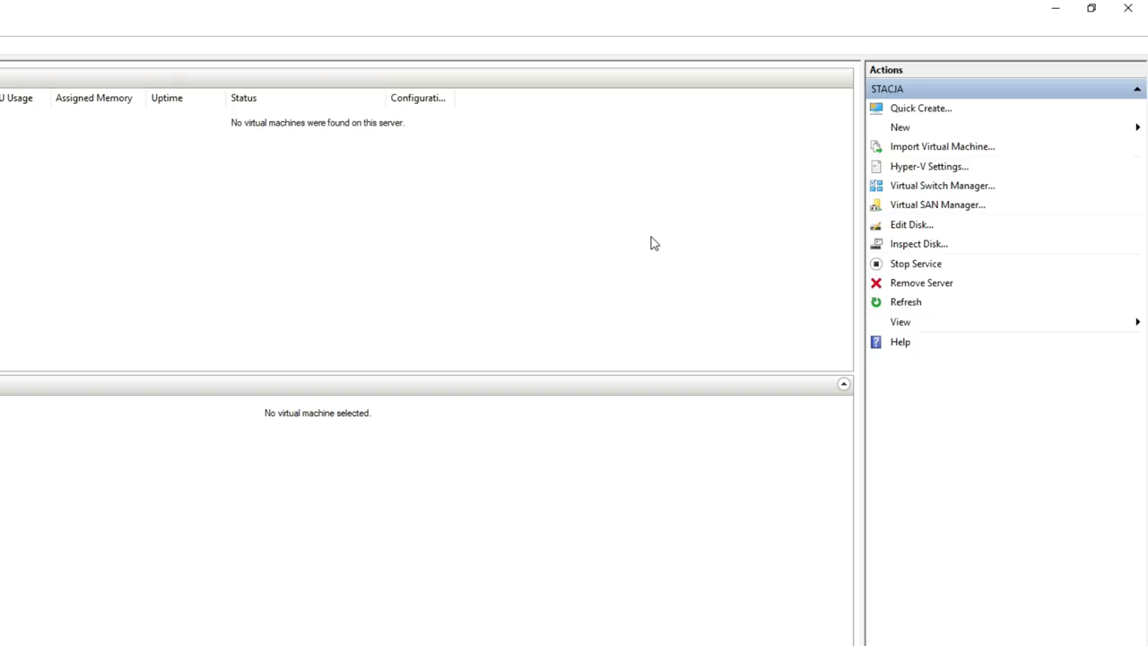
- Examine the External, Internal and Private virtual switch types and the default switch's properties in Virtual Switch Manager
left_click(933, 186)
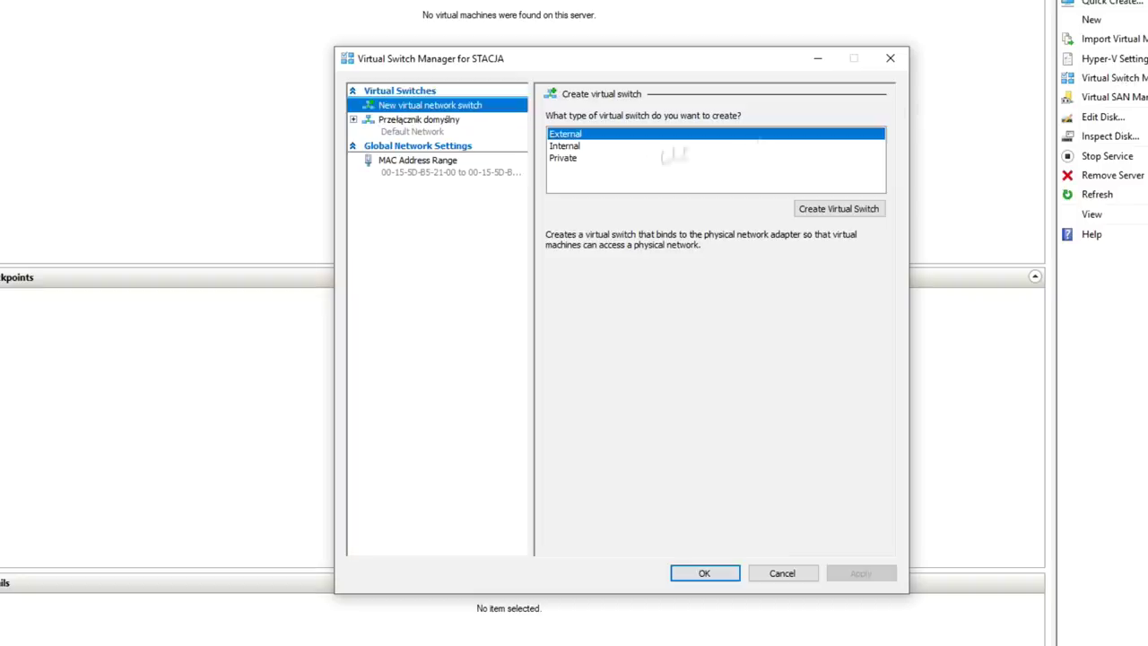
left_click(592, 147)
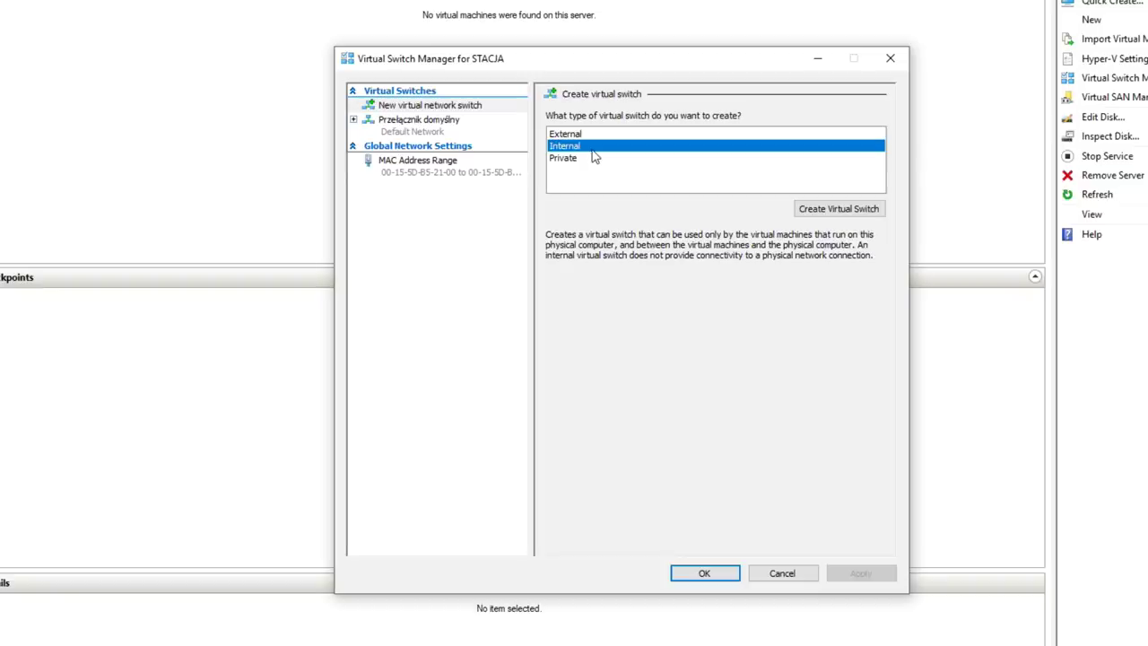
left_click(594, 160)
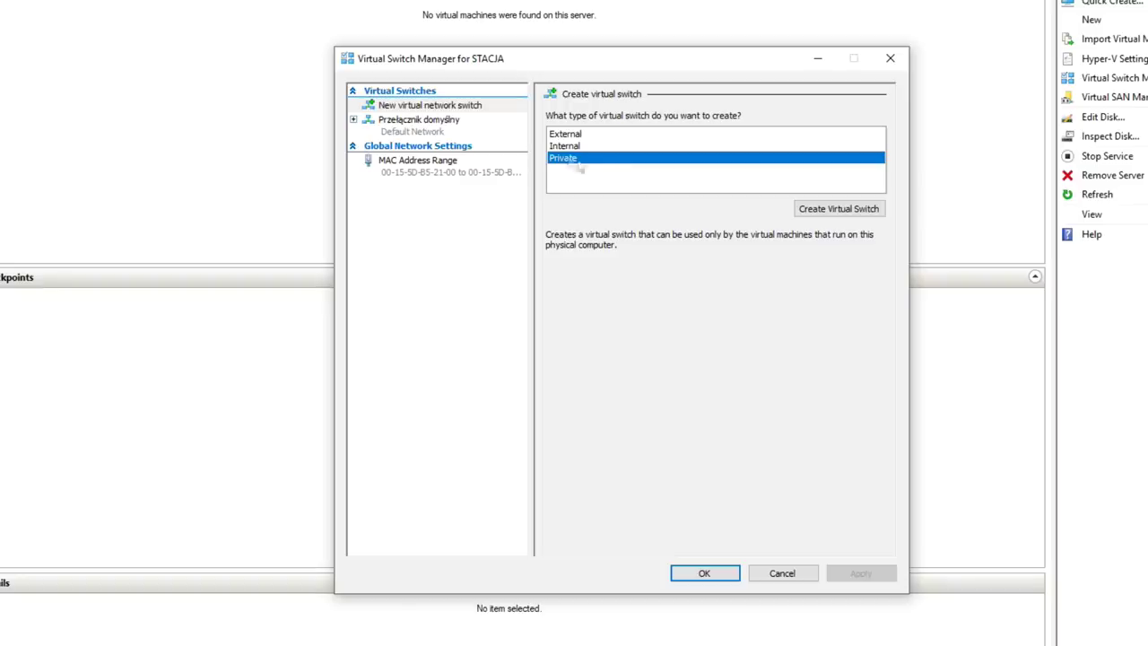
left_click(440, 126)
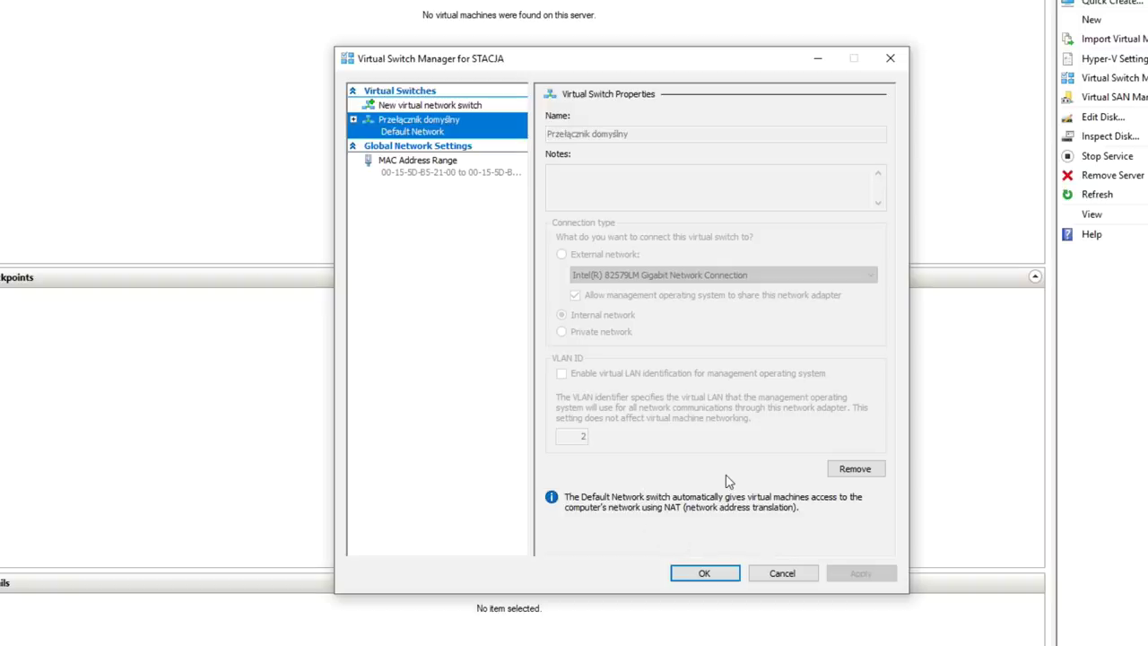
- Create an external virtual switch named "zew" on the Intel(R) 82579LM Gigabit adapter, leaving VLAN identification disabled, and apply the networking changes
left_click(452, 107)
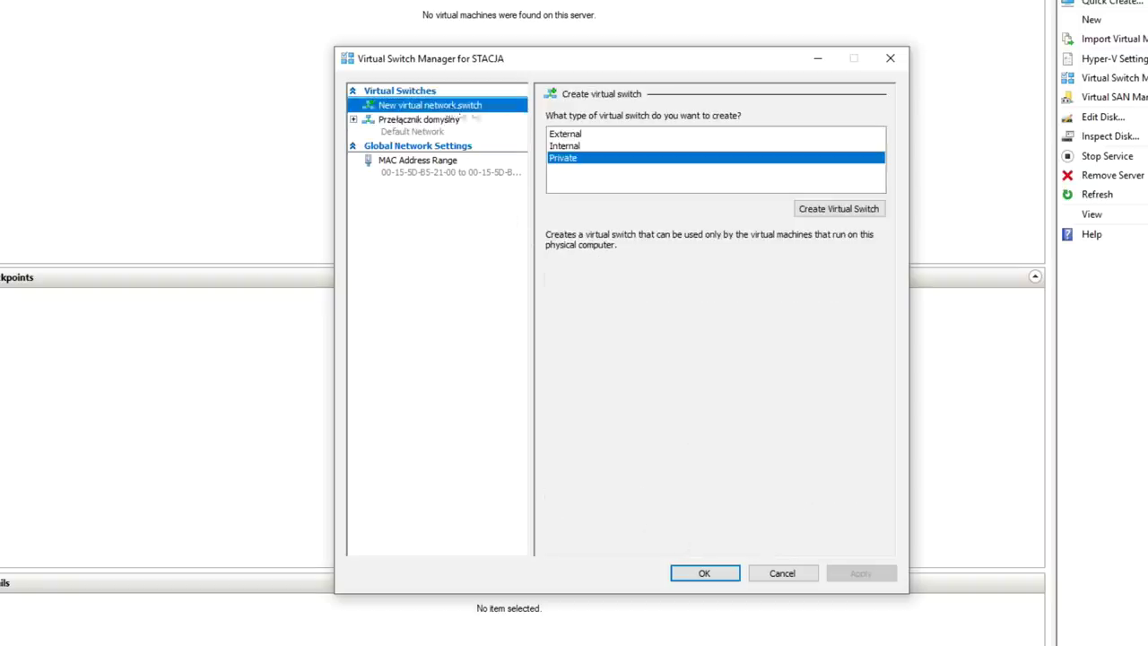
left_click(566, 135)
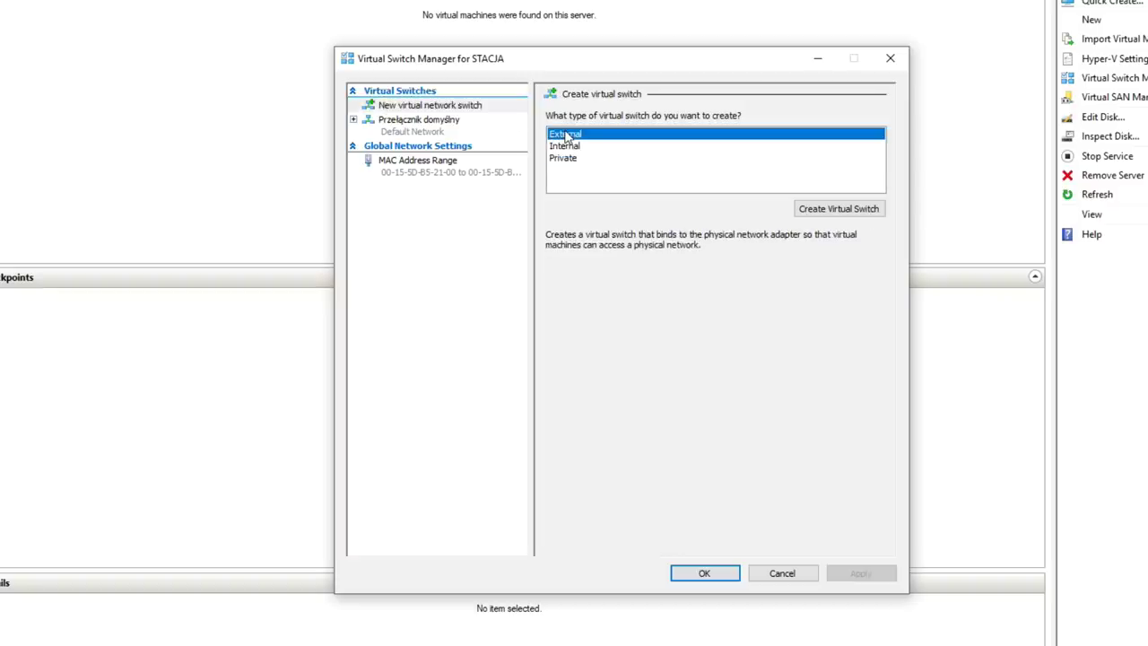
left_click(809, 206)
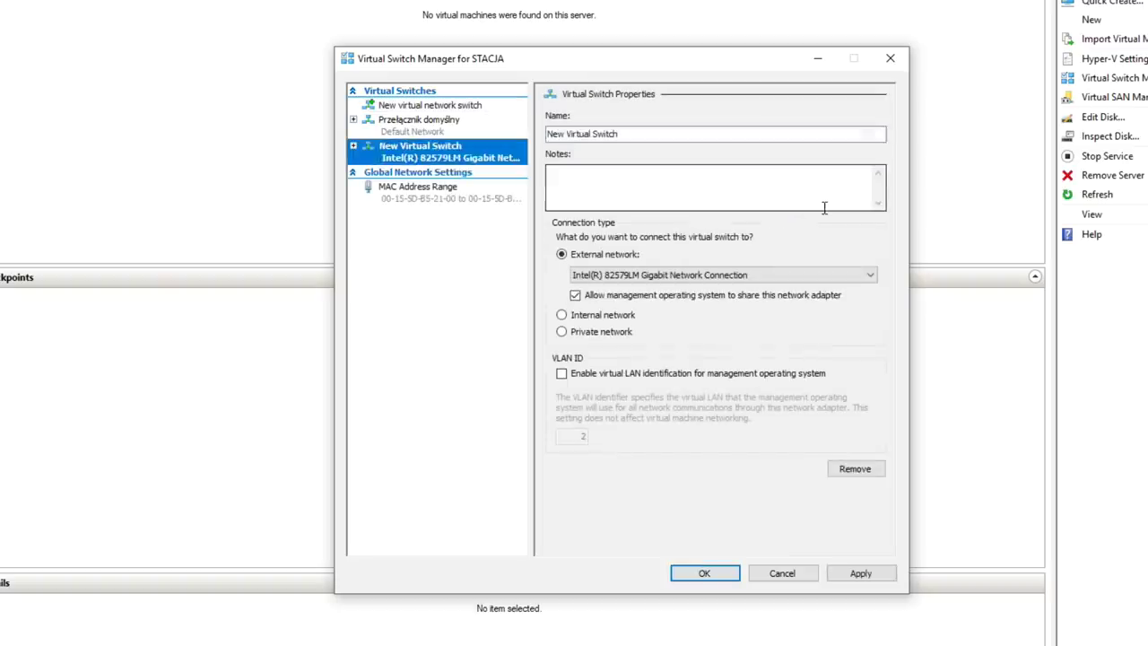
type("zew")
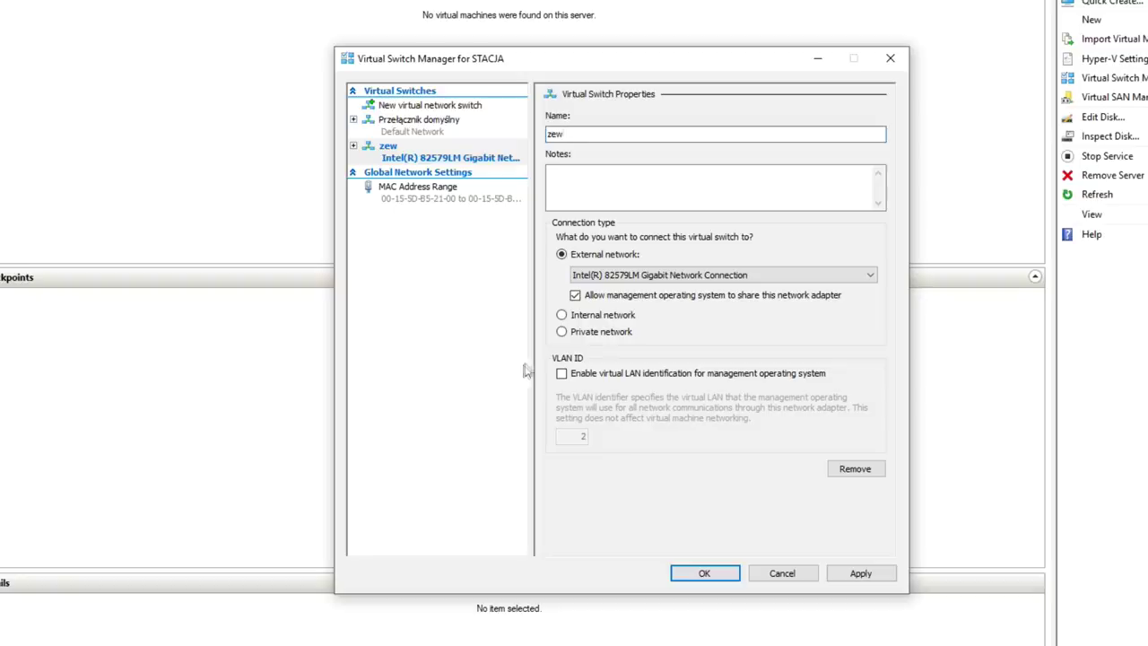
left_click(561, 373)
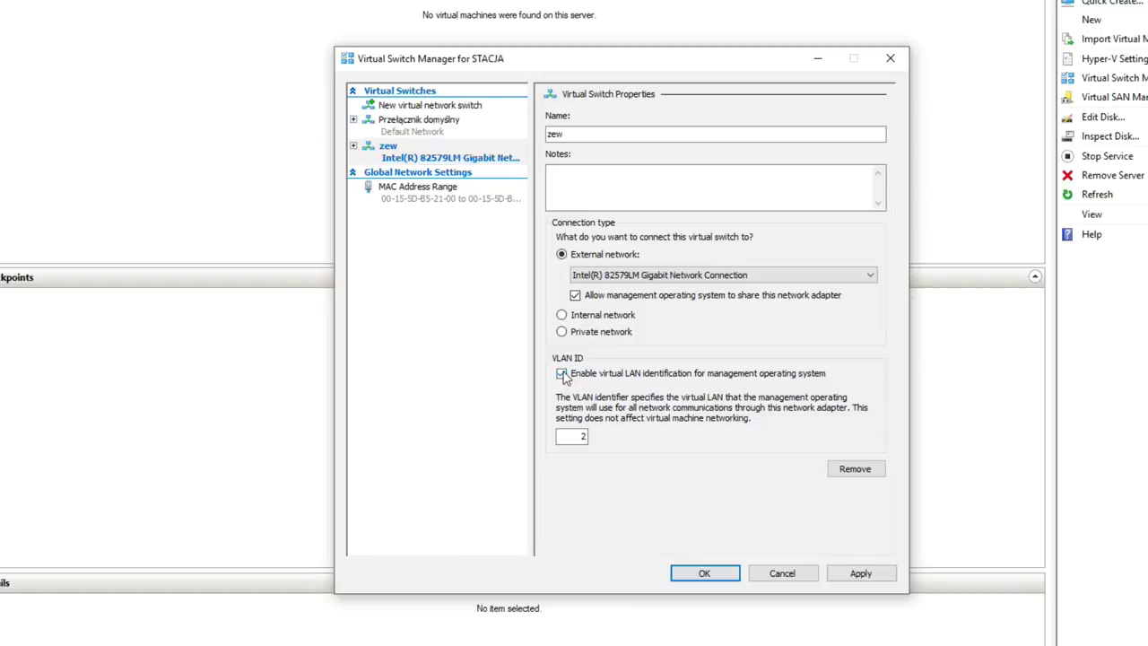
left_click(562, 374)
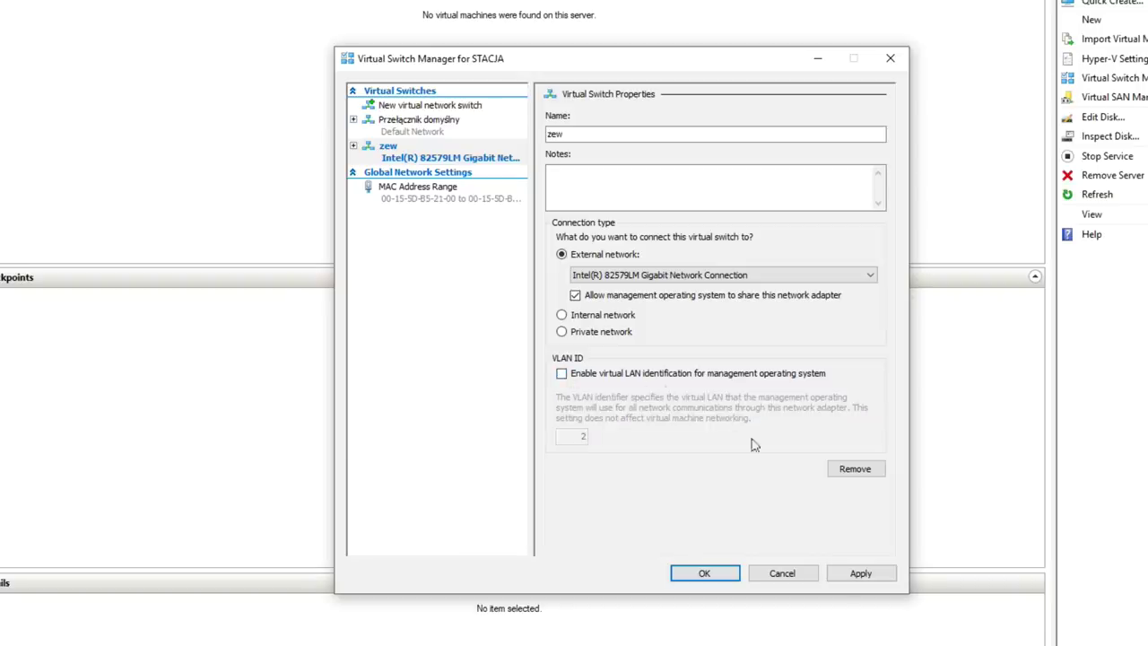
left_click(839, 574)
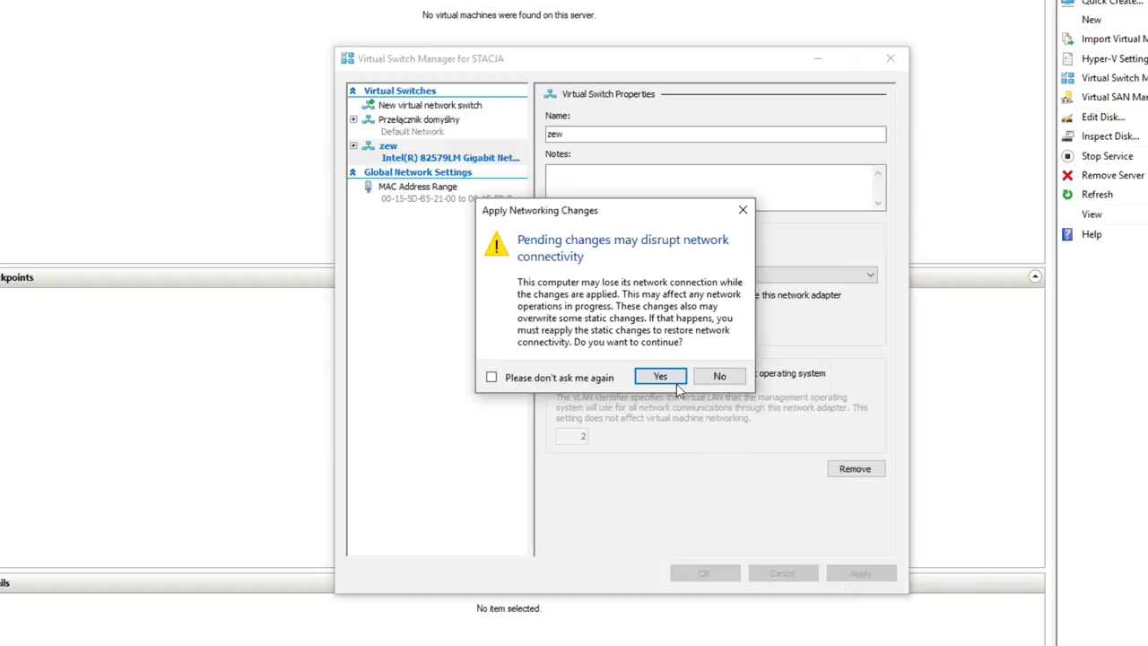
left_click(676, 385)
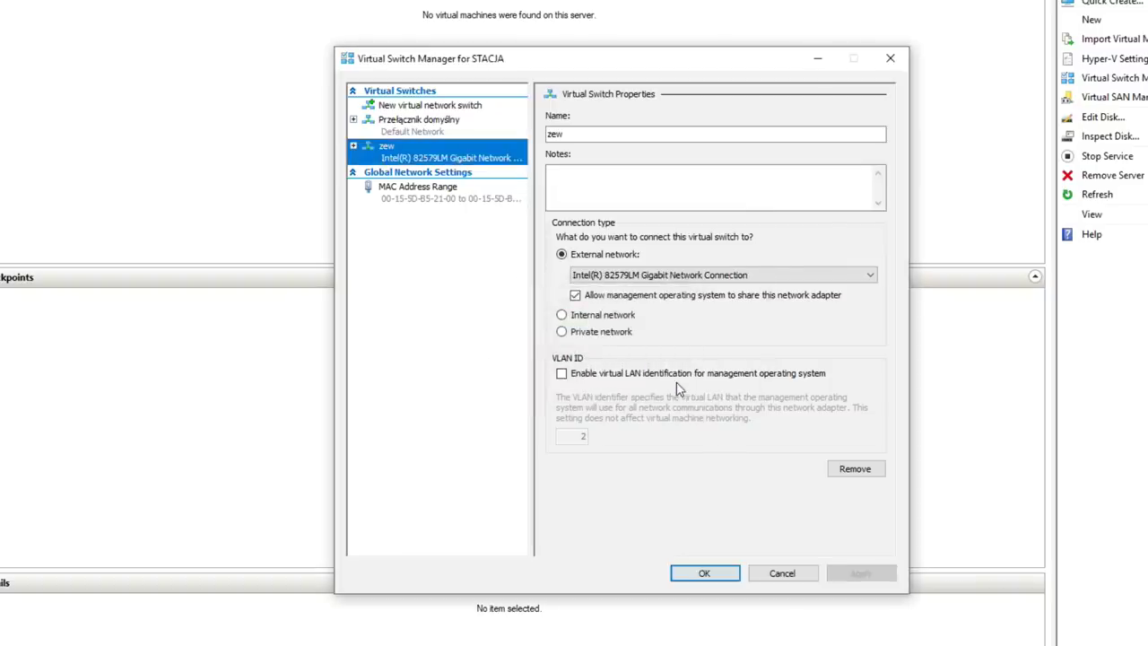
- Create a private virtual switch named "priv" and apply it
left_click(455, 108)
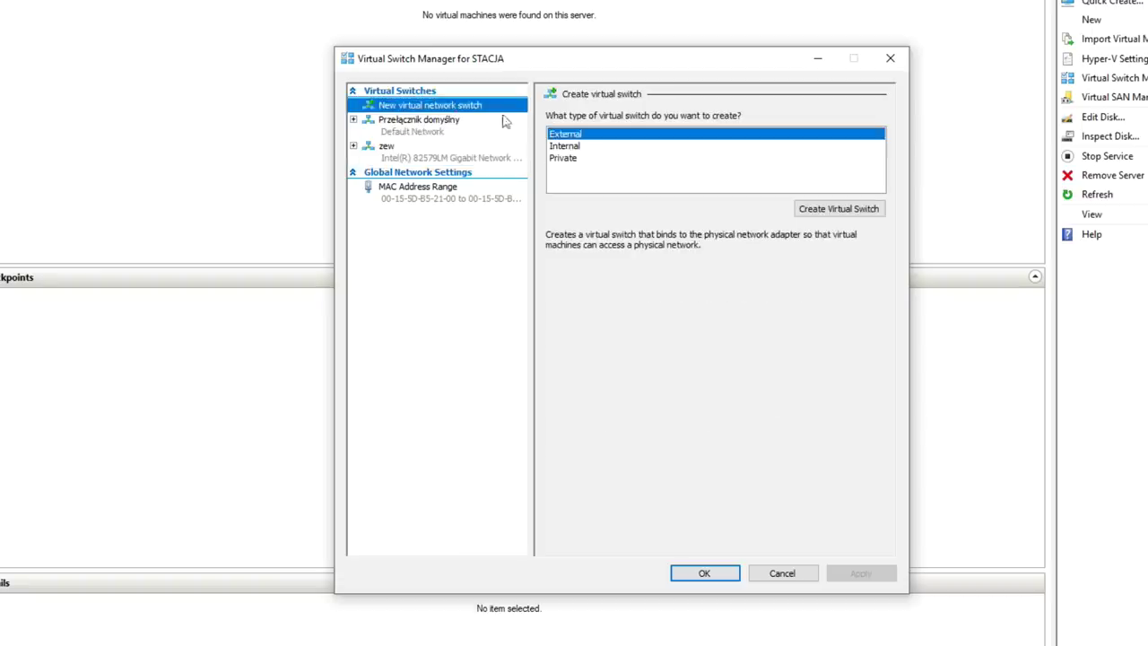
double_click(563, 158)
type("priv")
left_click(838, 574)
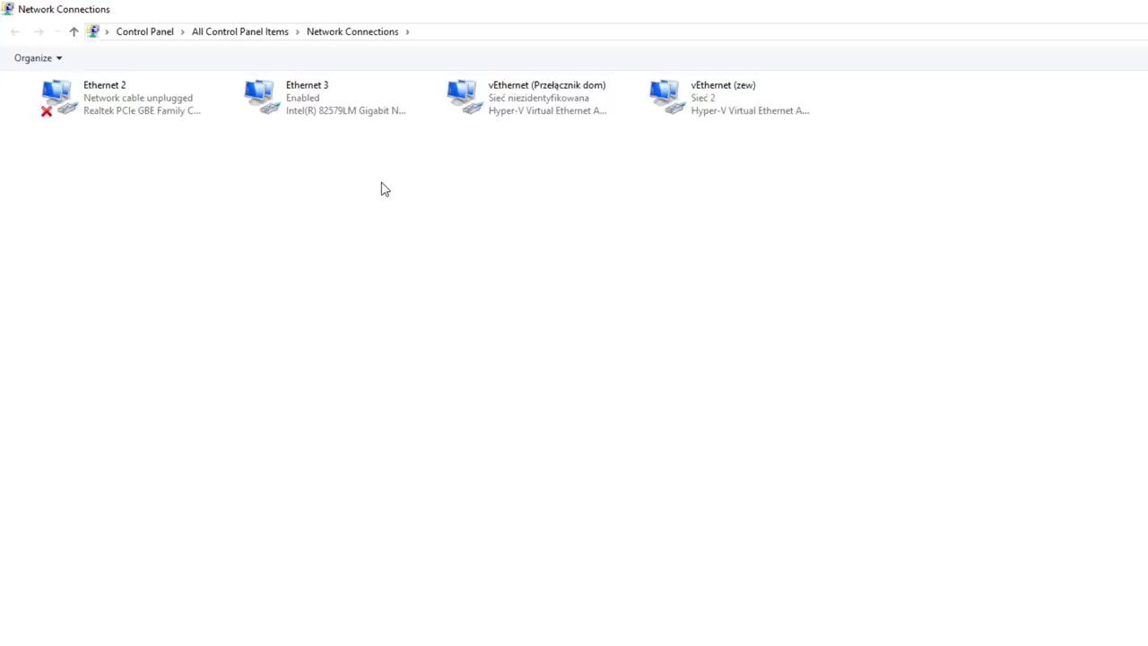
- Examine the status and network connection details of the physical Ethernet 3 adapter in Network Connections
left_click(297, 104)
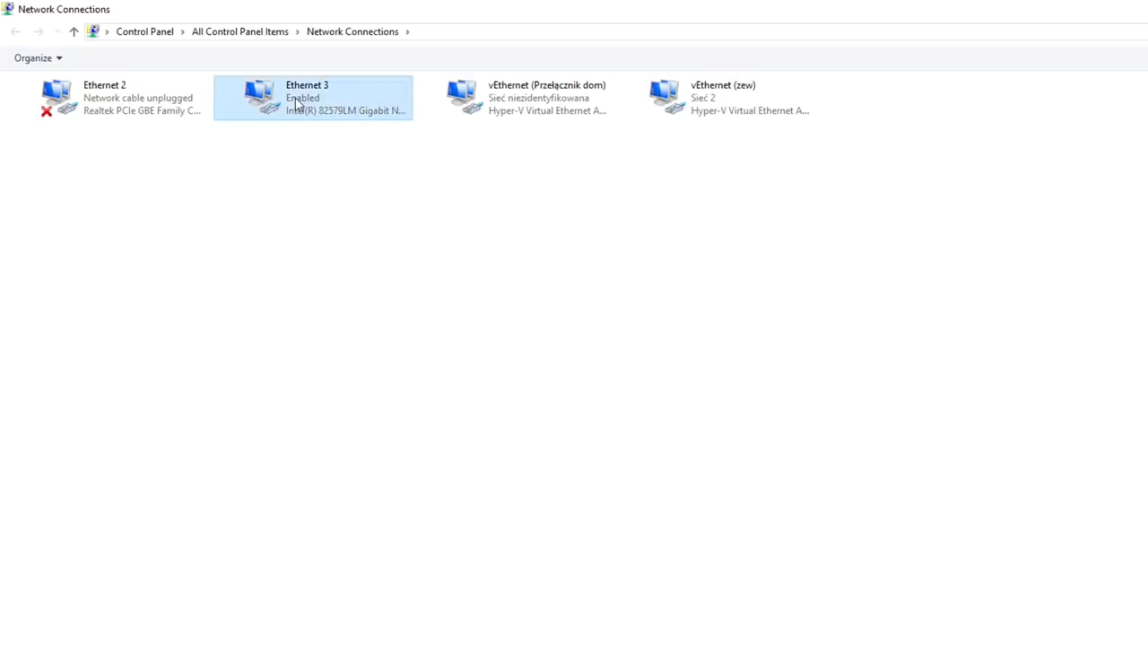
right_click(297, 104)
left_click(285, 127)
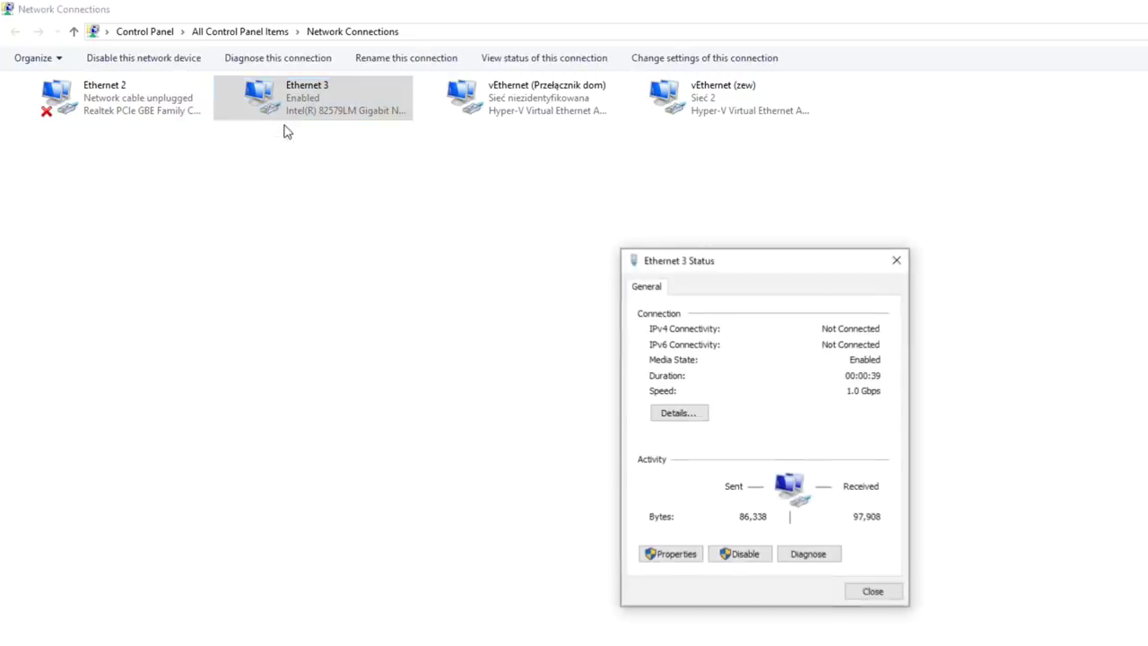
left_click(662, 414)
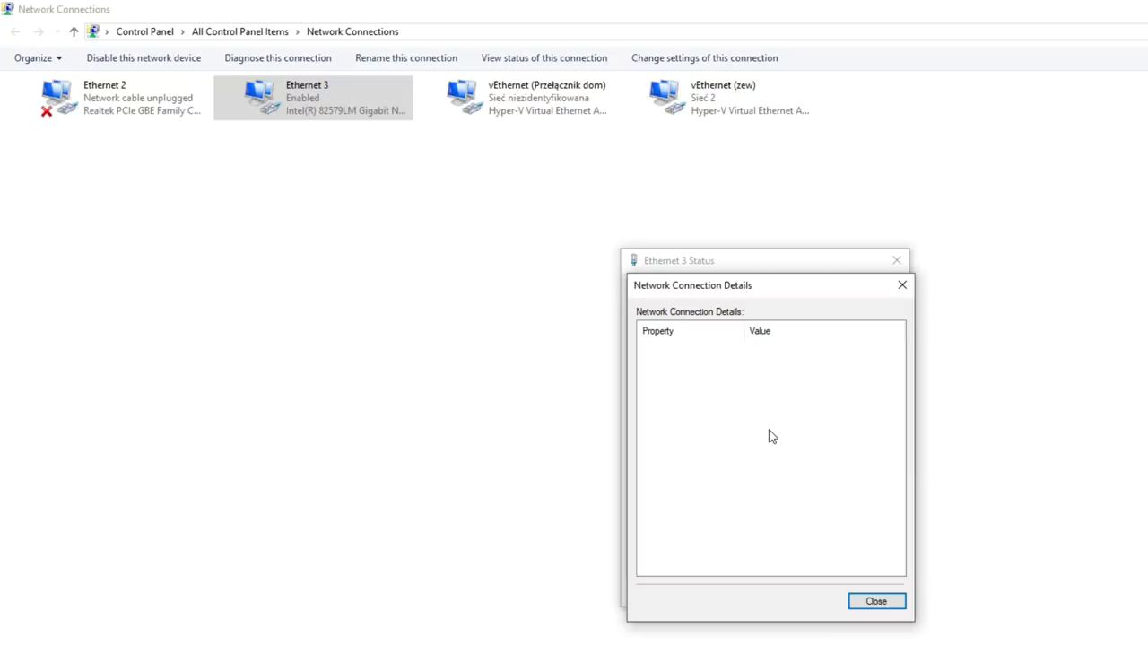
key("Escape")
key("Escape")
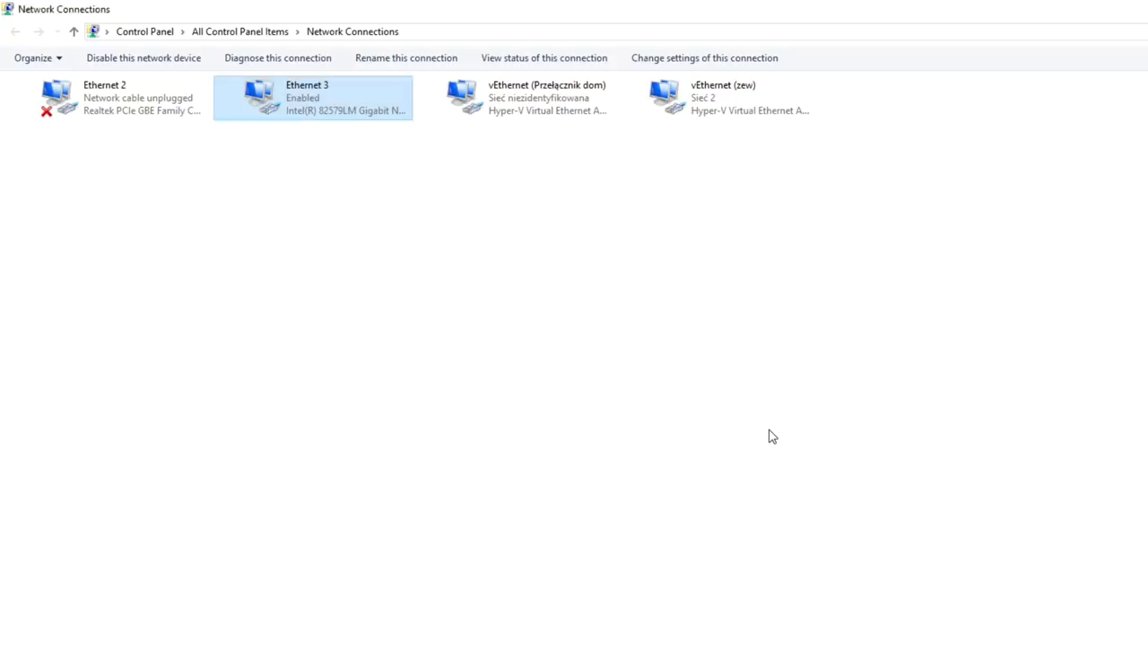
- Examine the status and network connection details of the vEthernet (zew) adapter
right_click(693, 94)
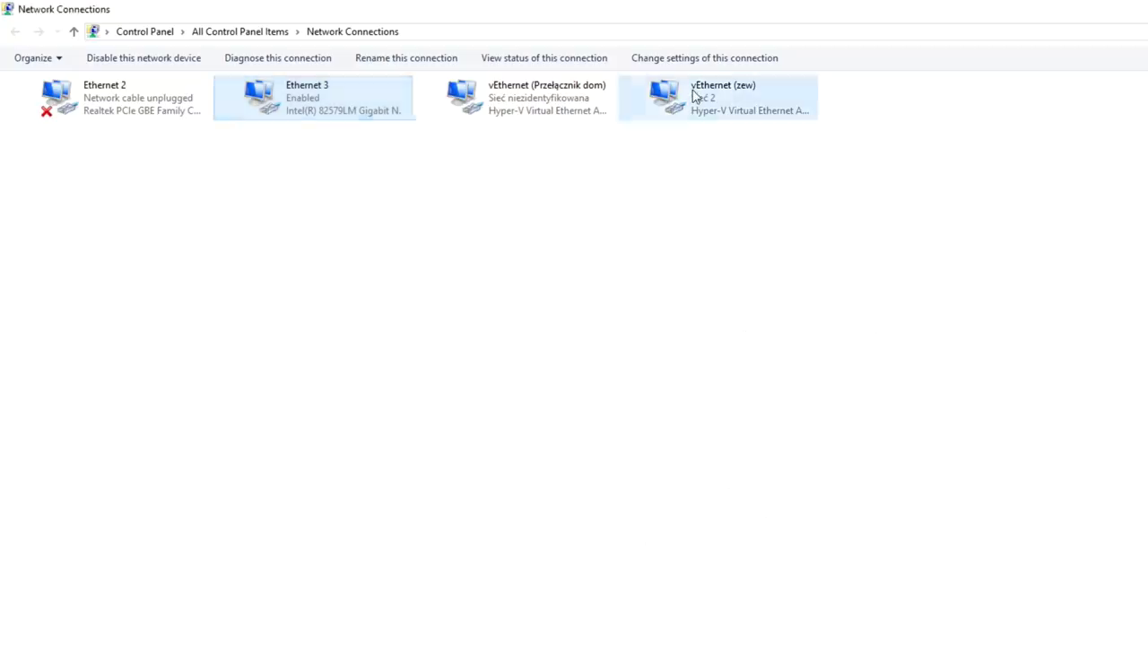
left_click(676, 119)
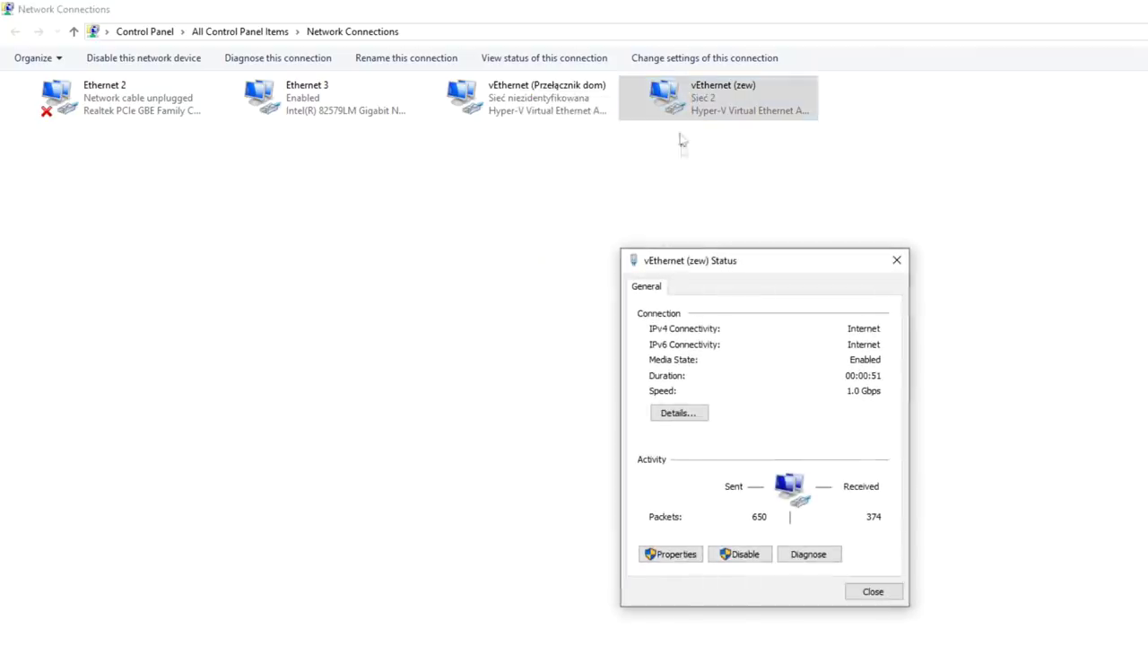
left_click(687, 413)
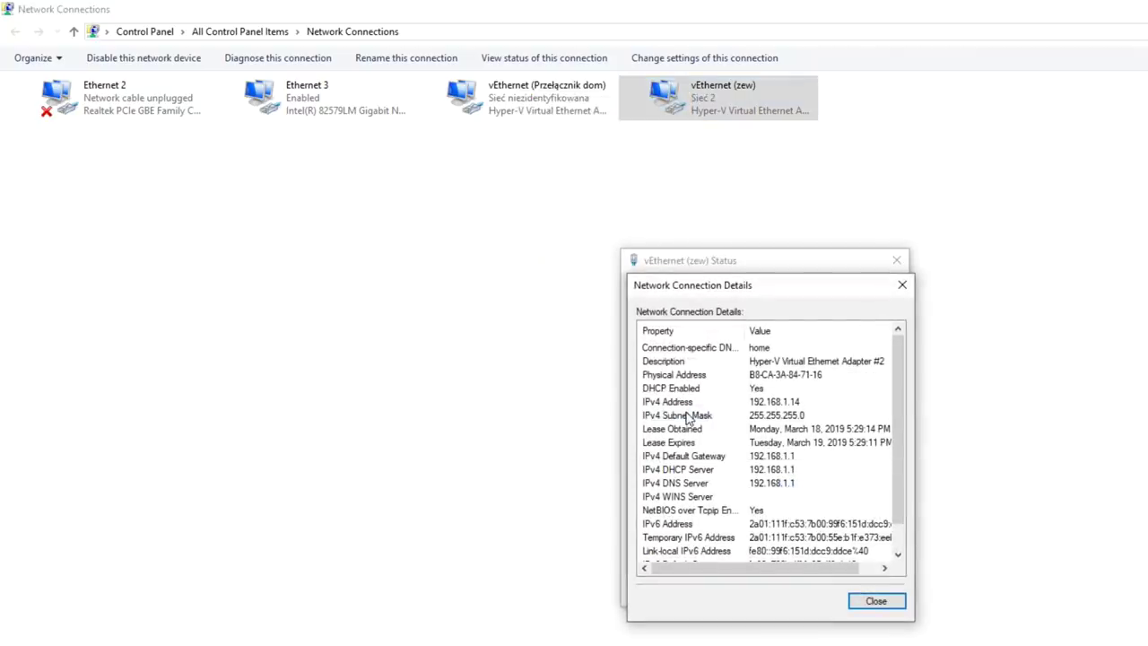
key("Escape")
key("Escape")
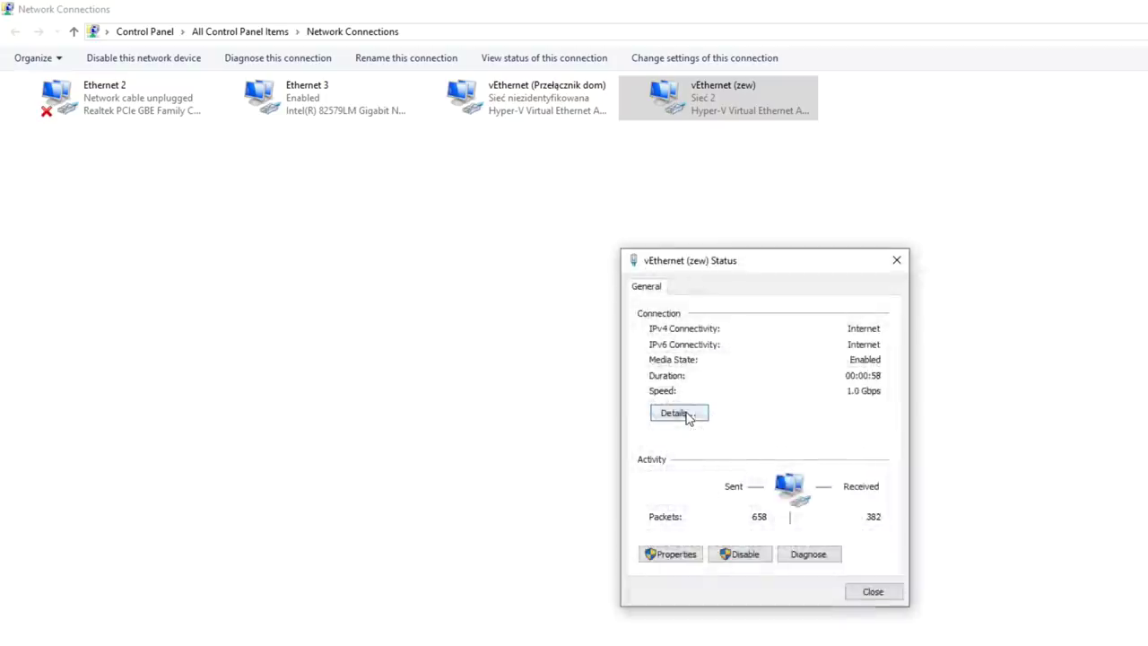
- Examine the status and connection details of the default switch adapter, vEthernet (Przełącznik dom)
right_click(522, 93)
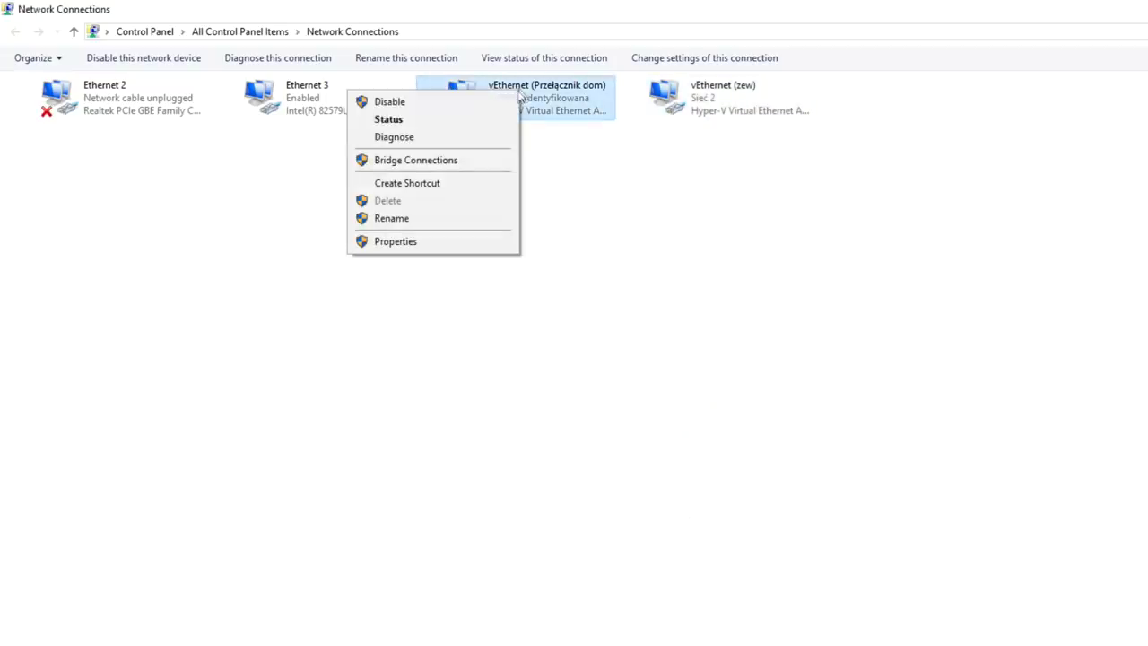
left_click(504, 119)
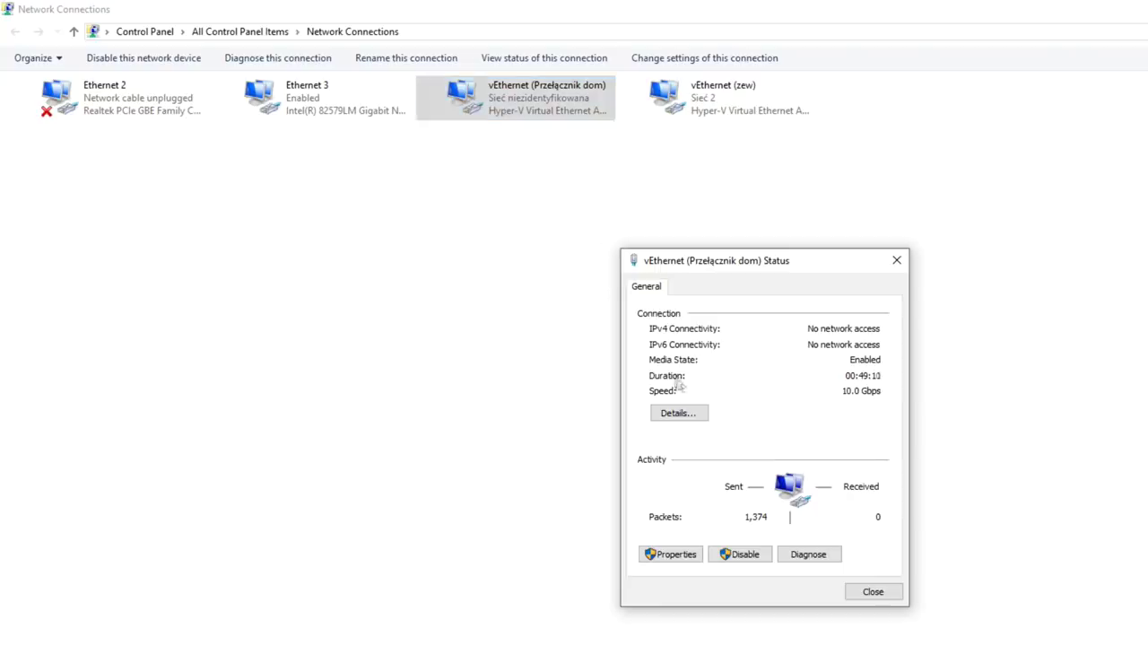
left_click(687, 414)
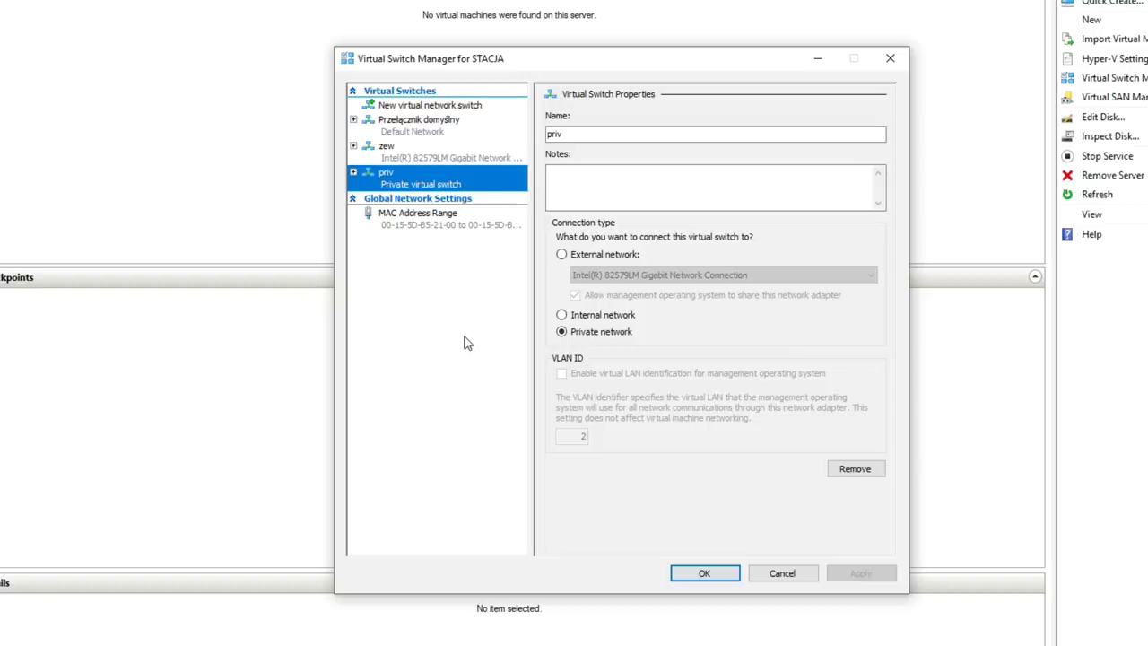
- Review the global MAC address range in Virtual Switch Manager and close the manager
left_click(434, 221)
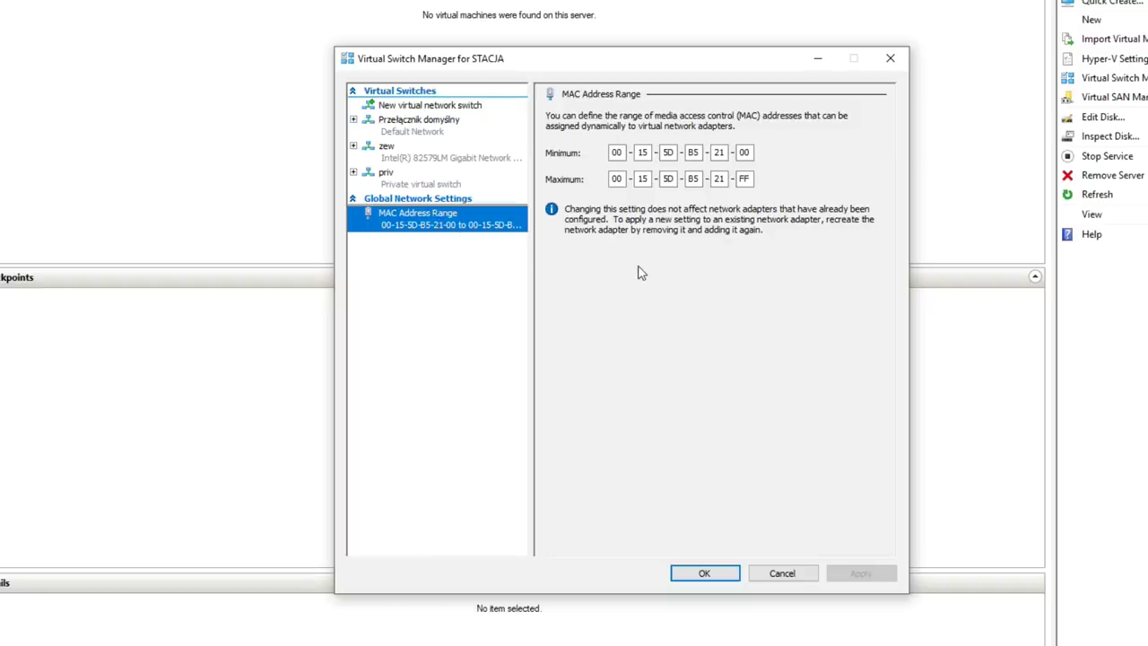
left_click(716, 574)
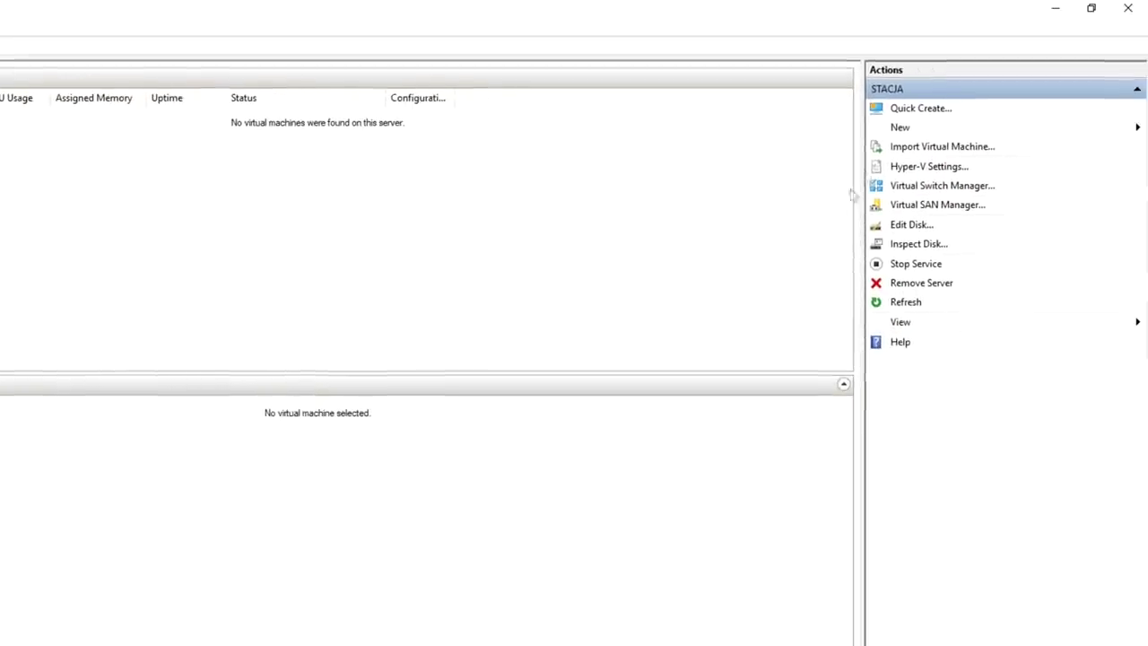
- Start a new virtual machine and name it "windows server 2012 r2", keeping the default storage location
left_click(1090, 19)
left_click(1036, 127)
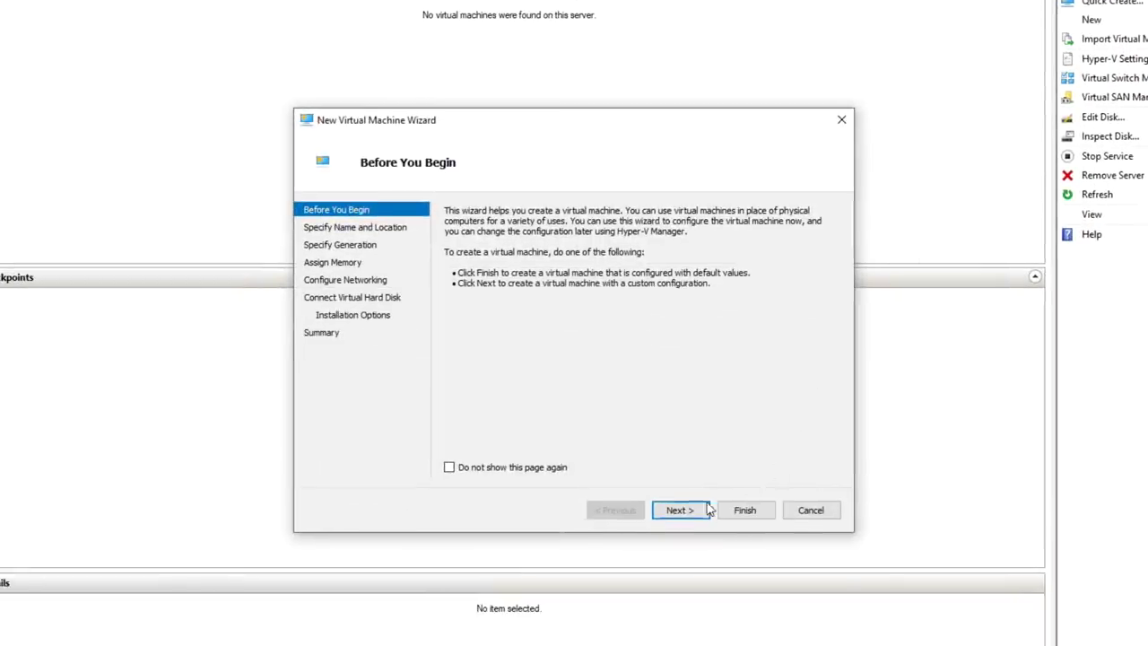
left_click(679, 509)
type("windows ser")
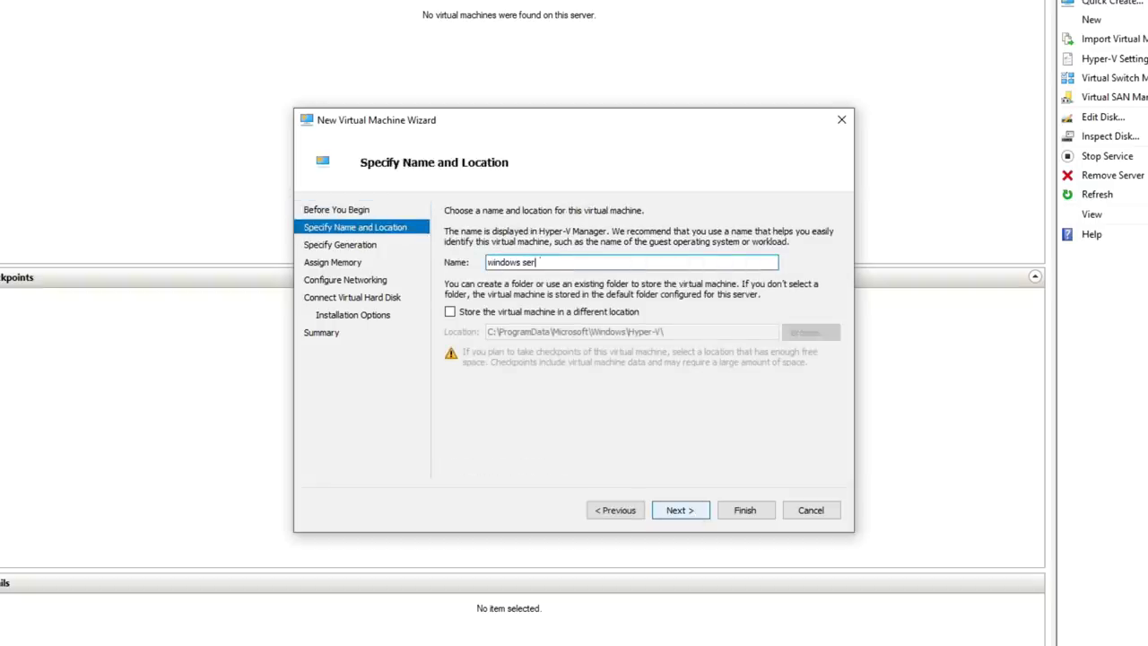
type("ver 2012 r2")
left_click(690, 515)
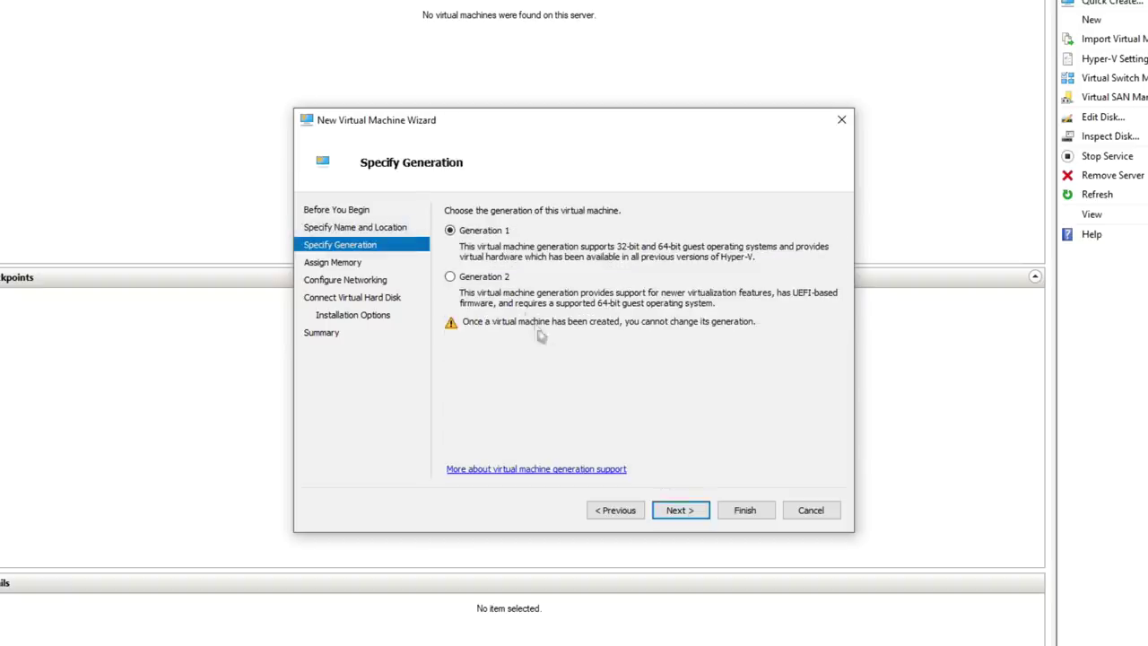
- Choose Generation 2 for the virtual machine and assign 2048 MB of startup memory with Dynamic Memory enabled
left_click(501, 280)
left_click(674, 511)
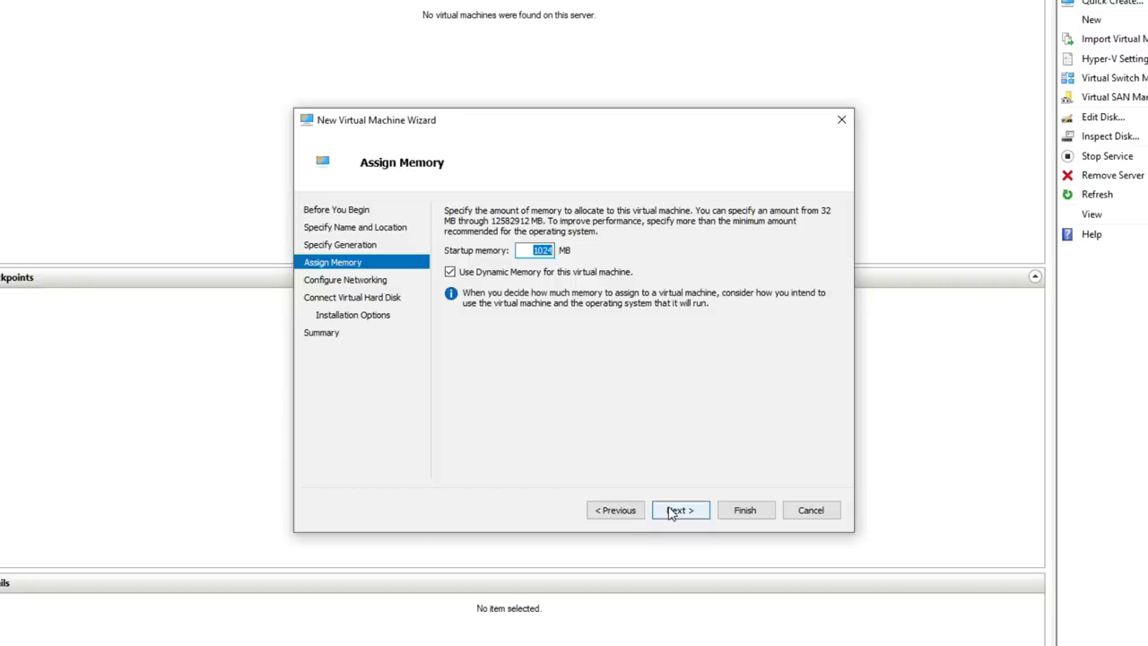
type("2048")
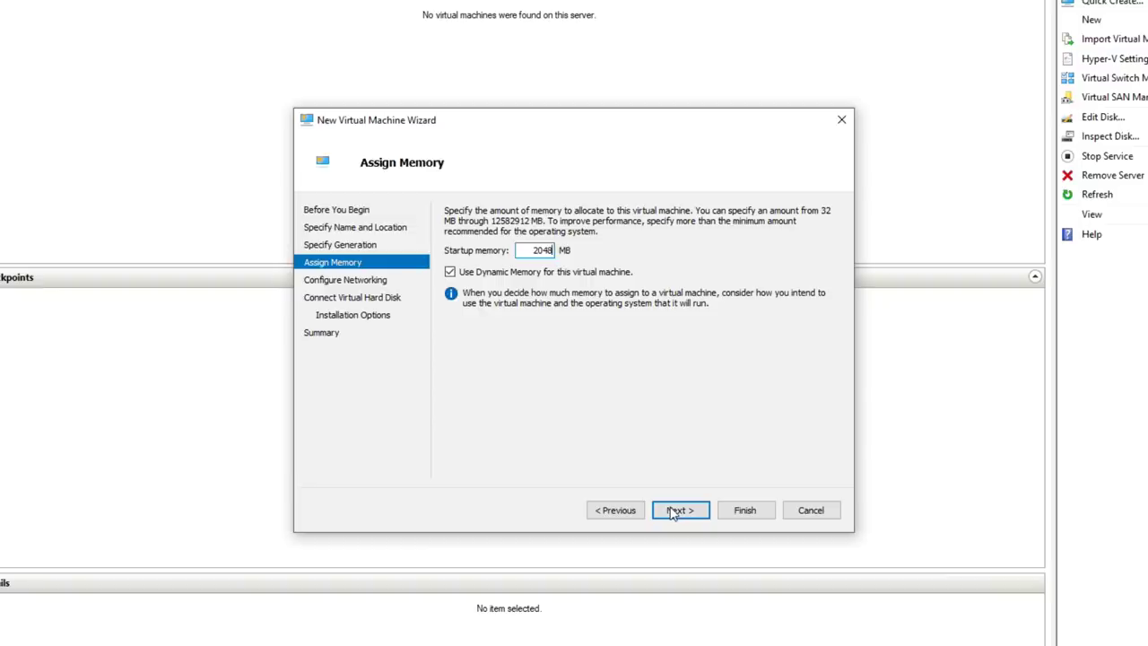
left_click(673, 511)
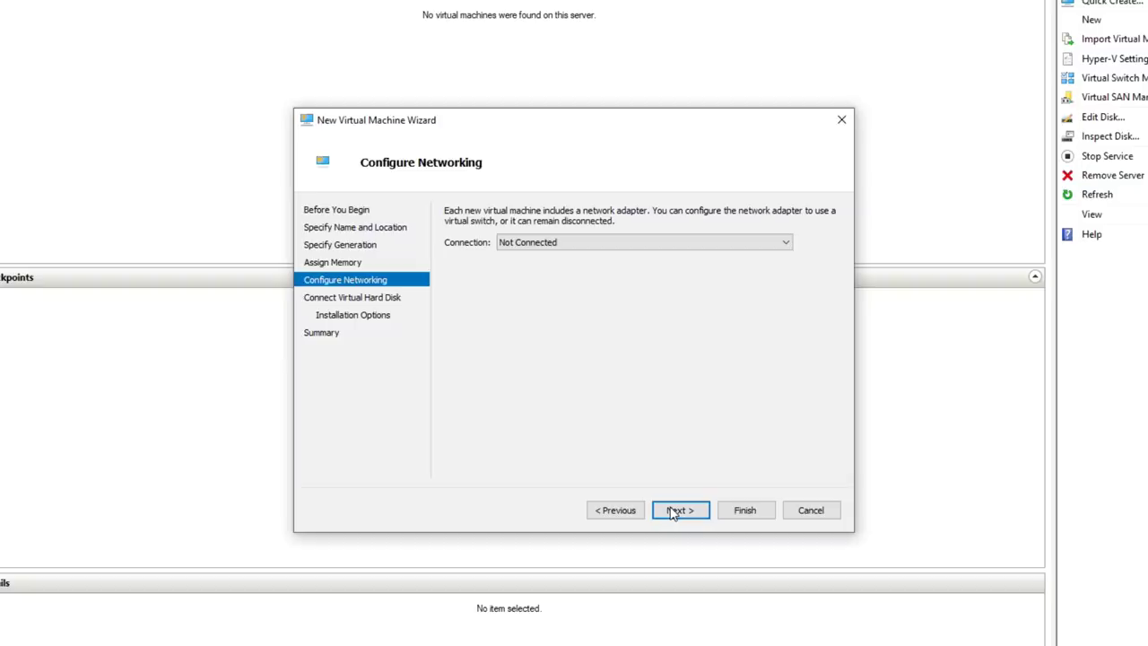
- Connect the virtual machine's network adapter to the default switch "Przełącznik domyślny"
left_click(786, 243)
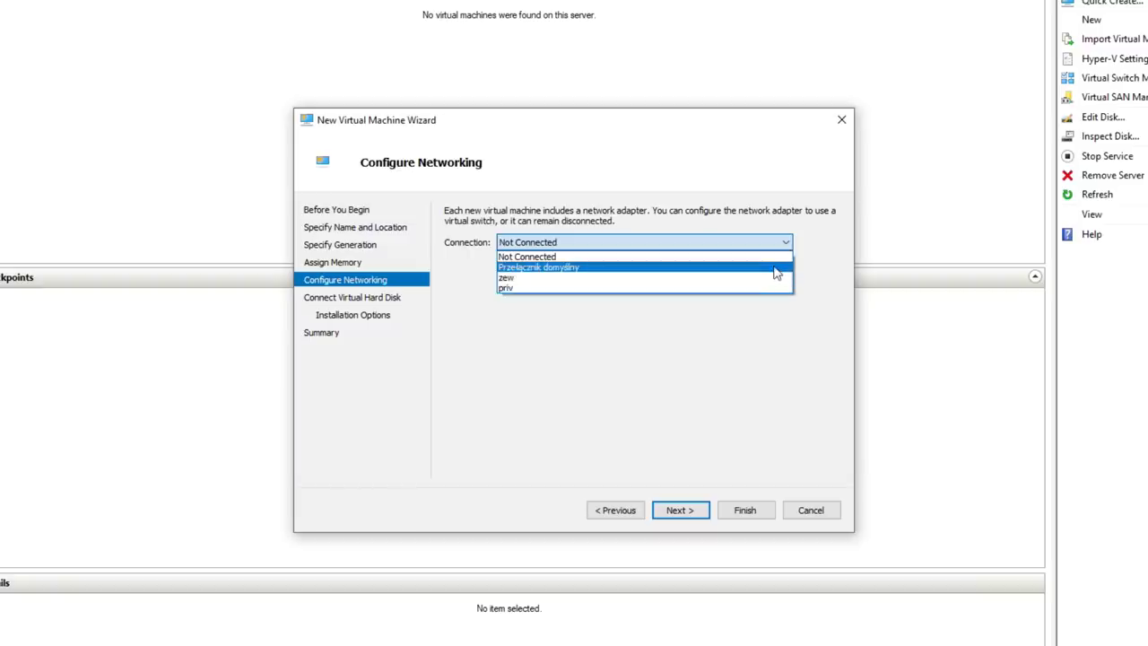
left_click(776, 273)
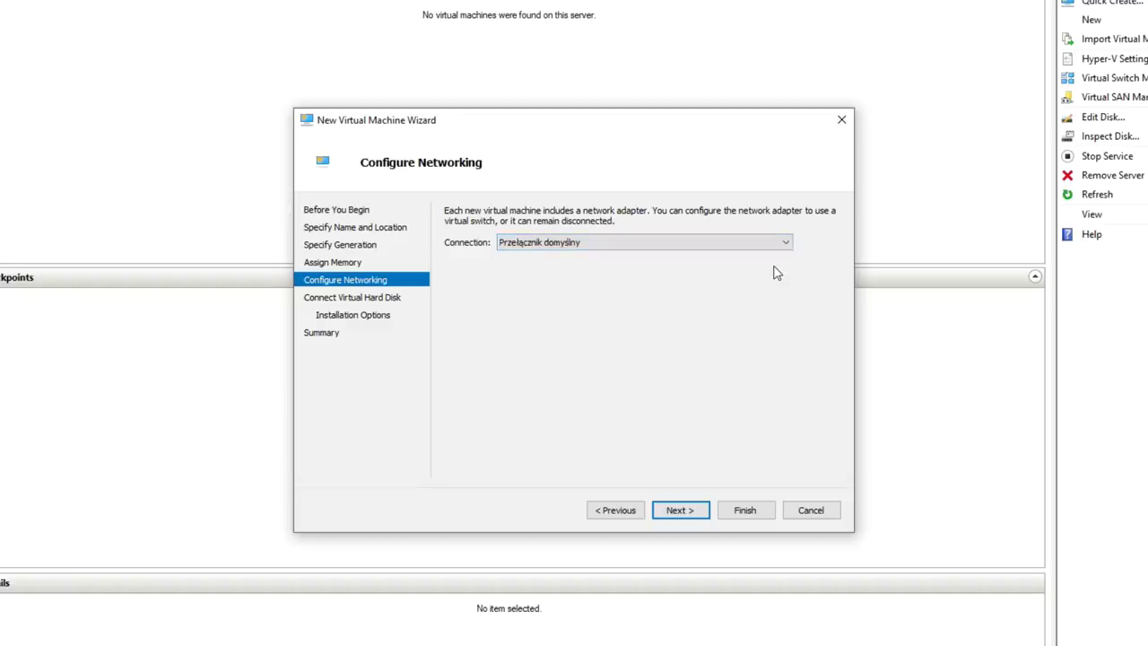
left_click(679, 511)
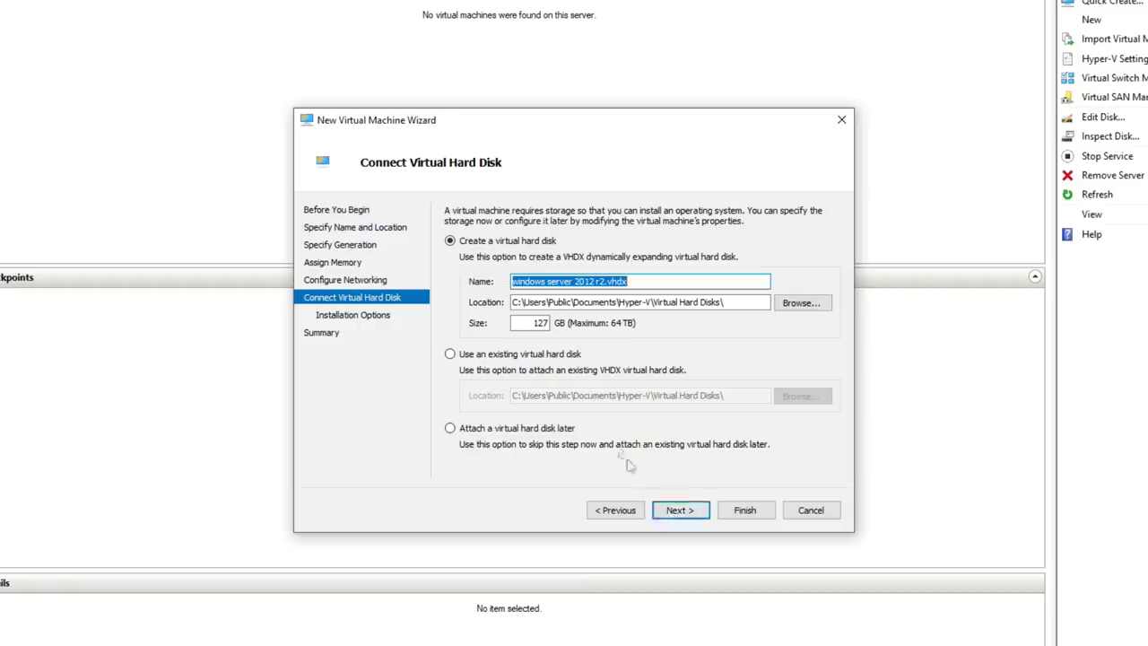
- Try attaching the existing windows server 2012 r2 virtual hard disk, and switch back to creating a new virtual hard disk
left_click(565, 355)
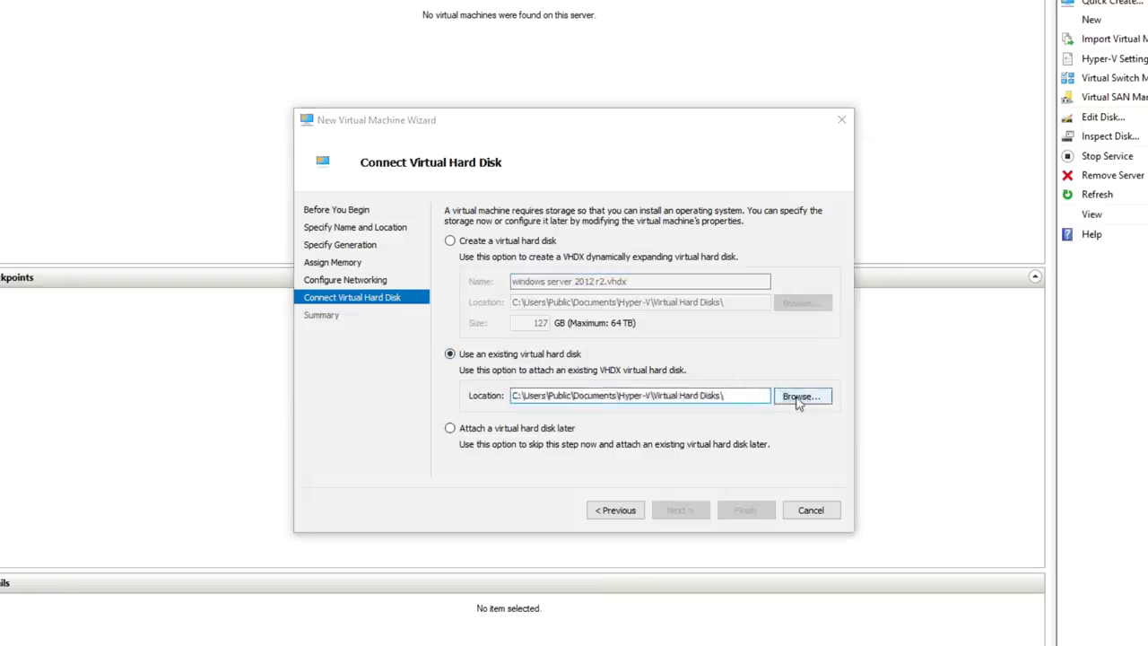
left_click(799, 399)
double_click(524, 244)
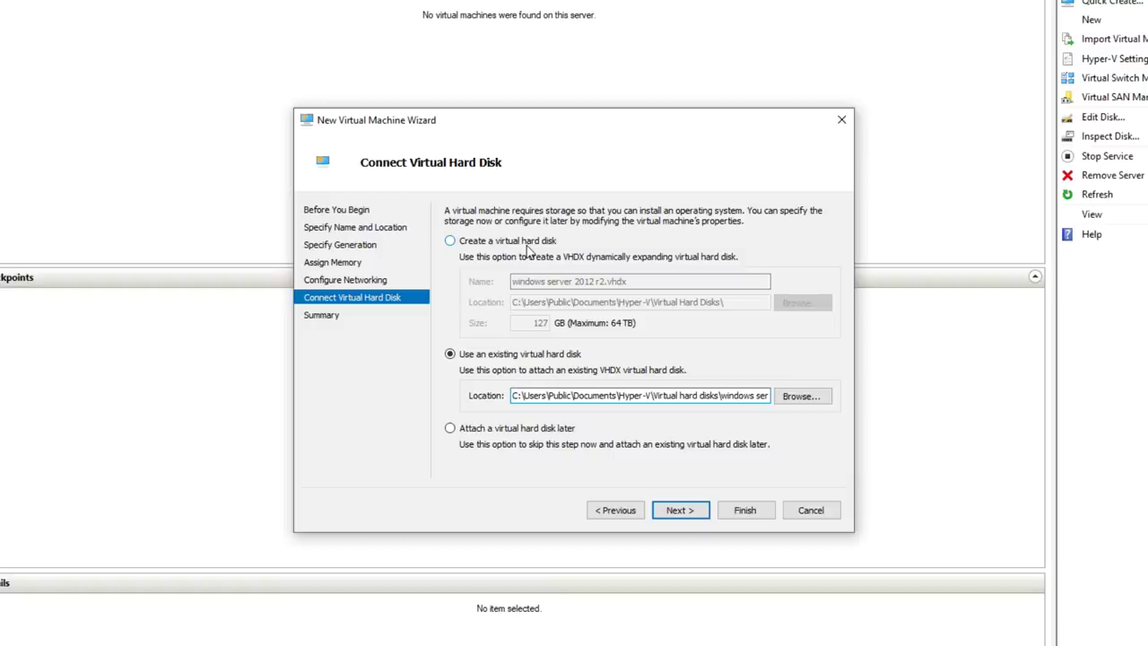
left_click(529, 243)
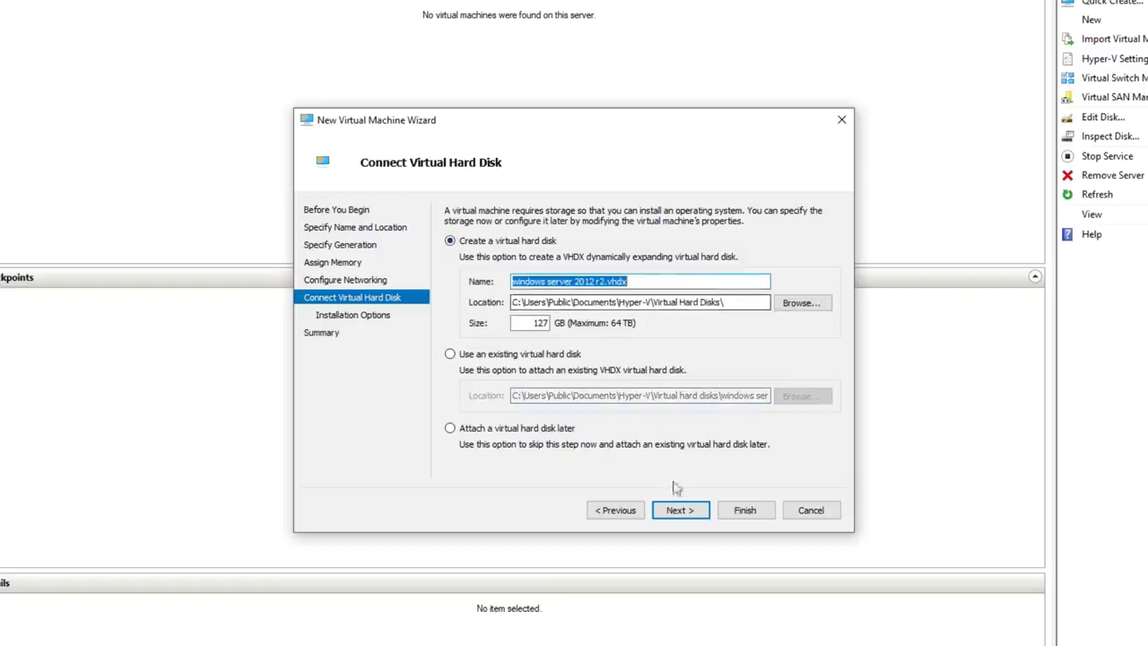
- Attach the existing windows server 2012 r2 virtual hard disk instead of a new one and finish creating the virtual machine
left_click(678, 509)
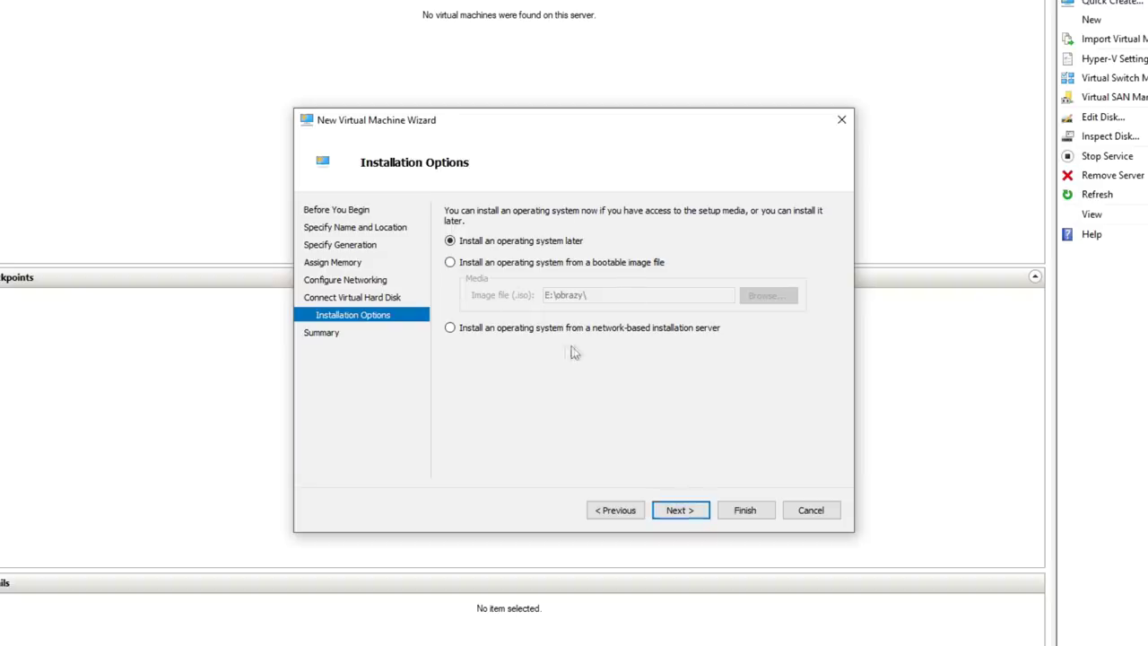
left_click(616, 509)
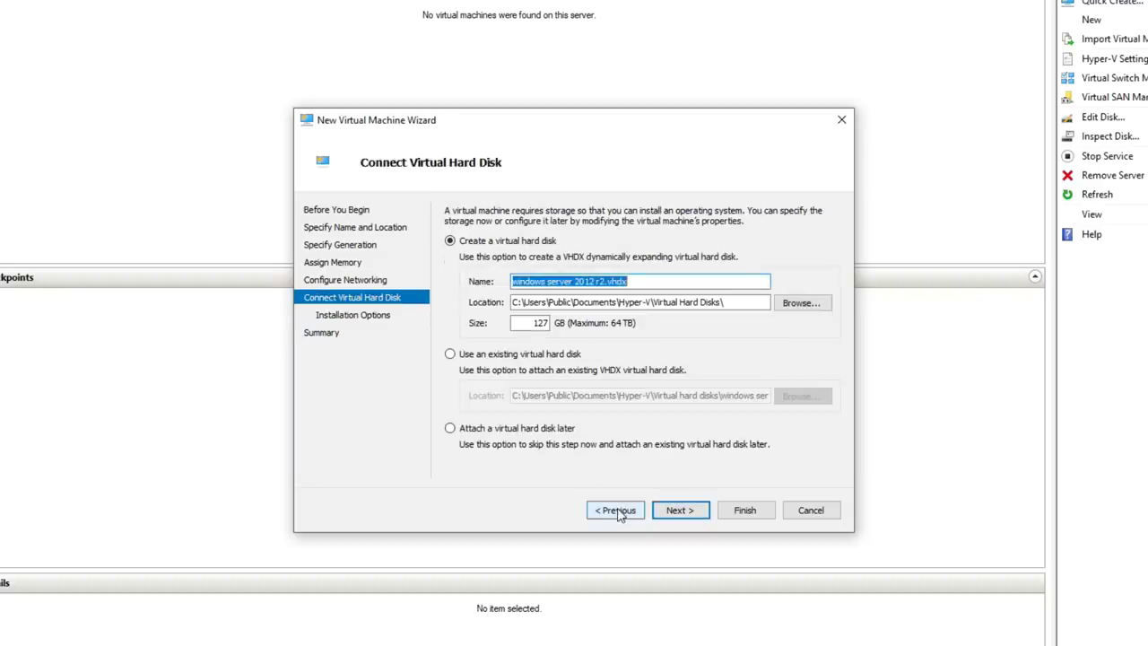
left_click(561, 354)
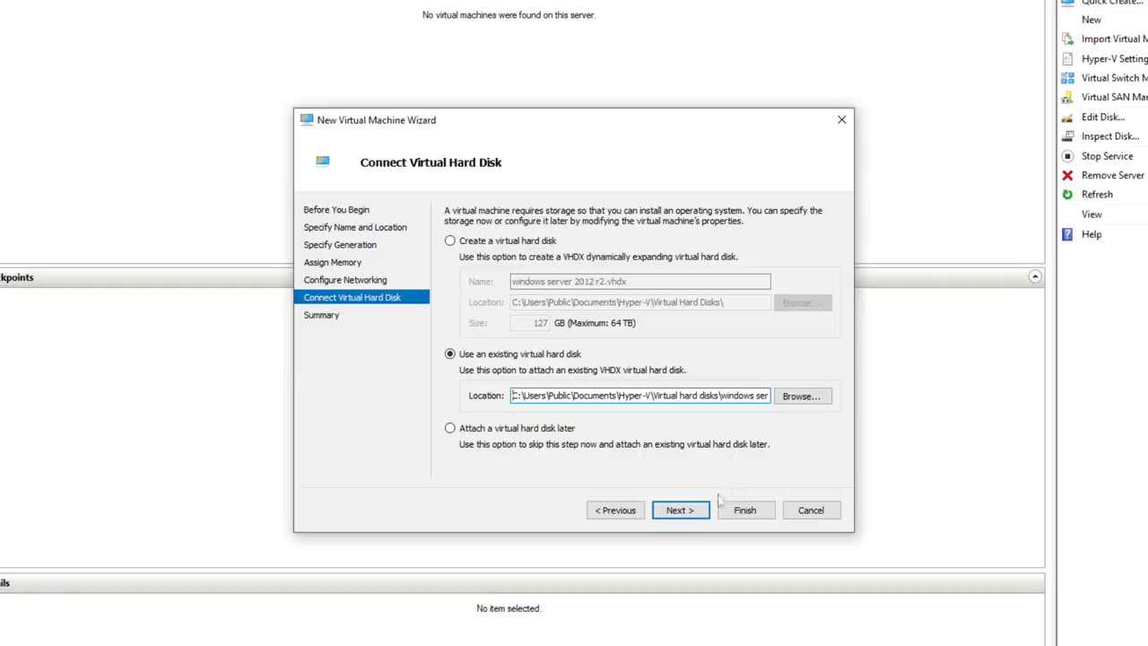
left_click(698, 511)
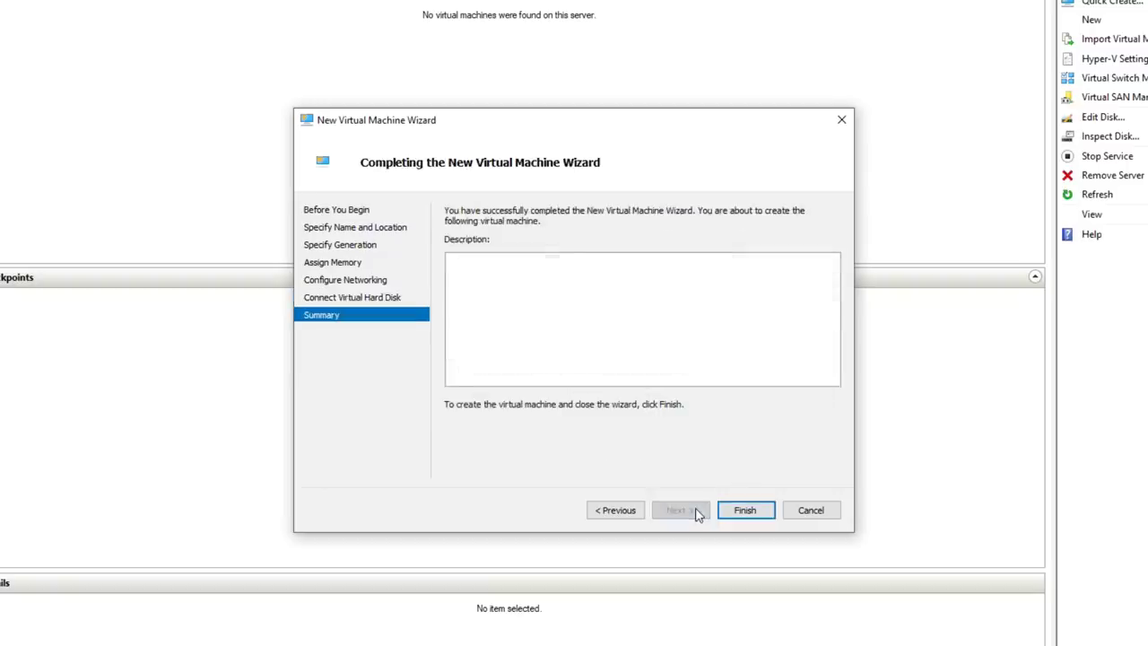
left_click(747, 510)
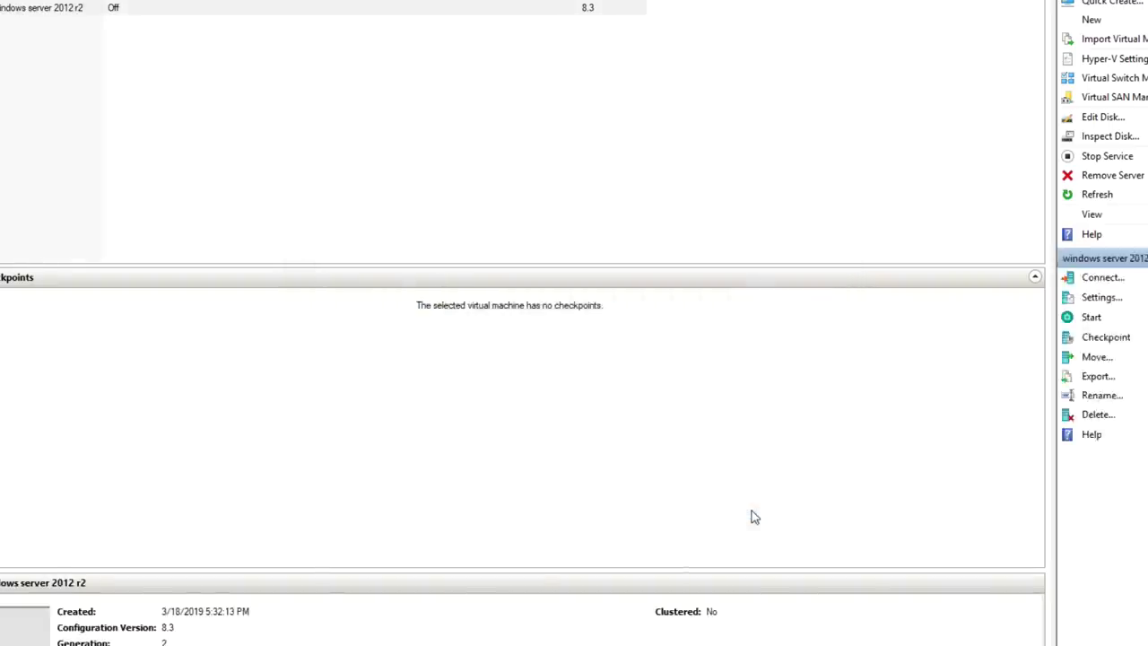
- In the virtual machine's settings, set the maximum dynamic RAM to 2048 MB and adjust the memory weight
left_click(904, 405)
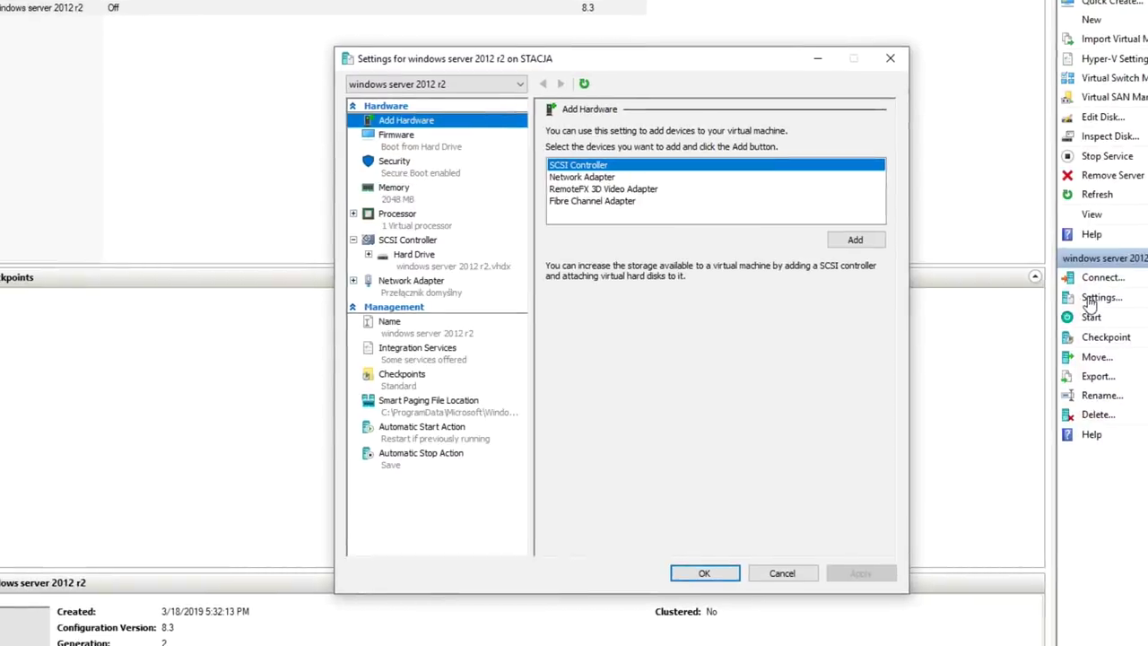
left_click(392, 190)
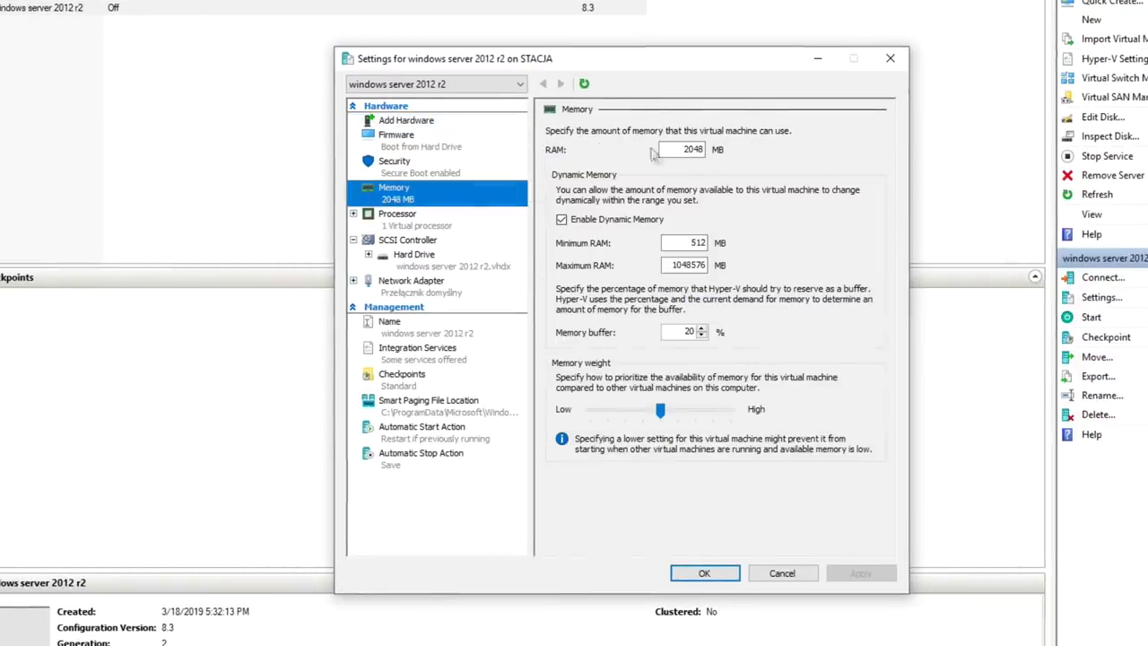
double_click(665, 265)
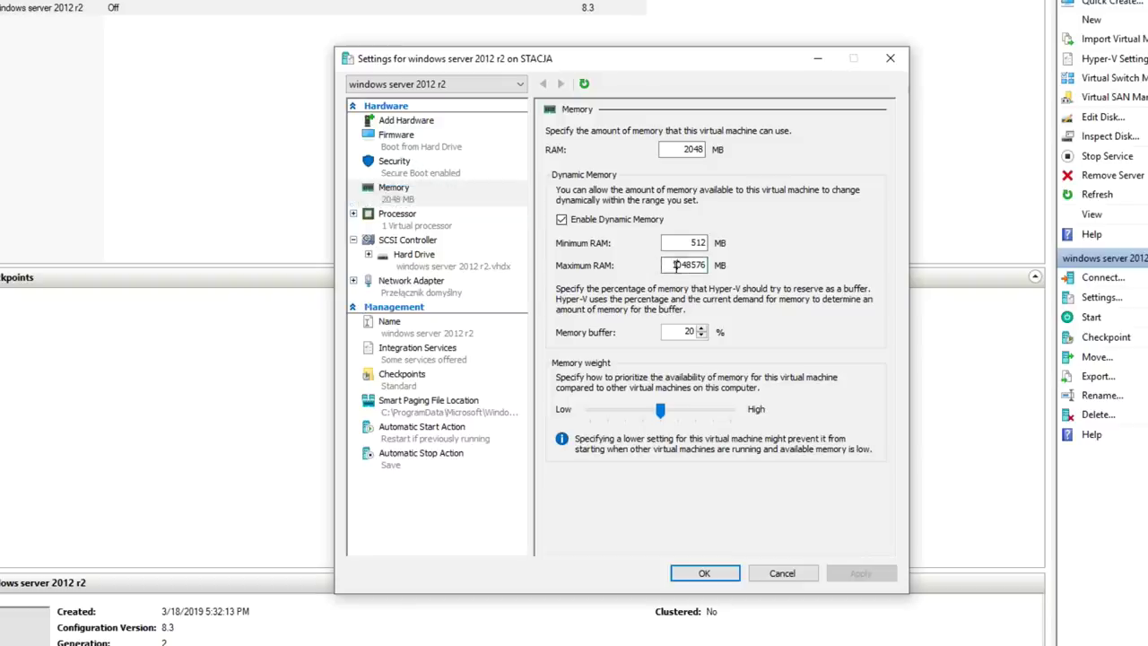
type("2048")
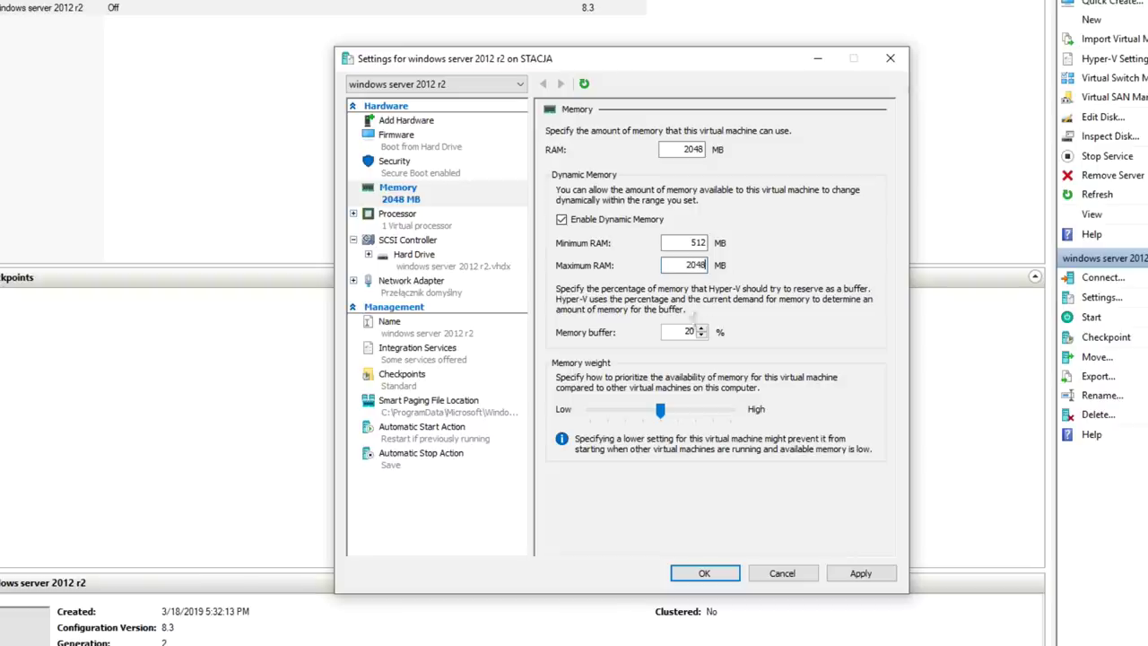
key("Tab")
left_click(678, 411)
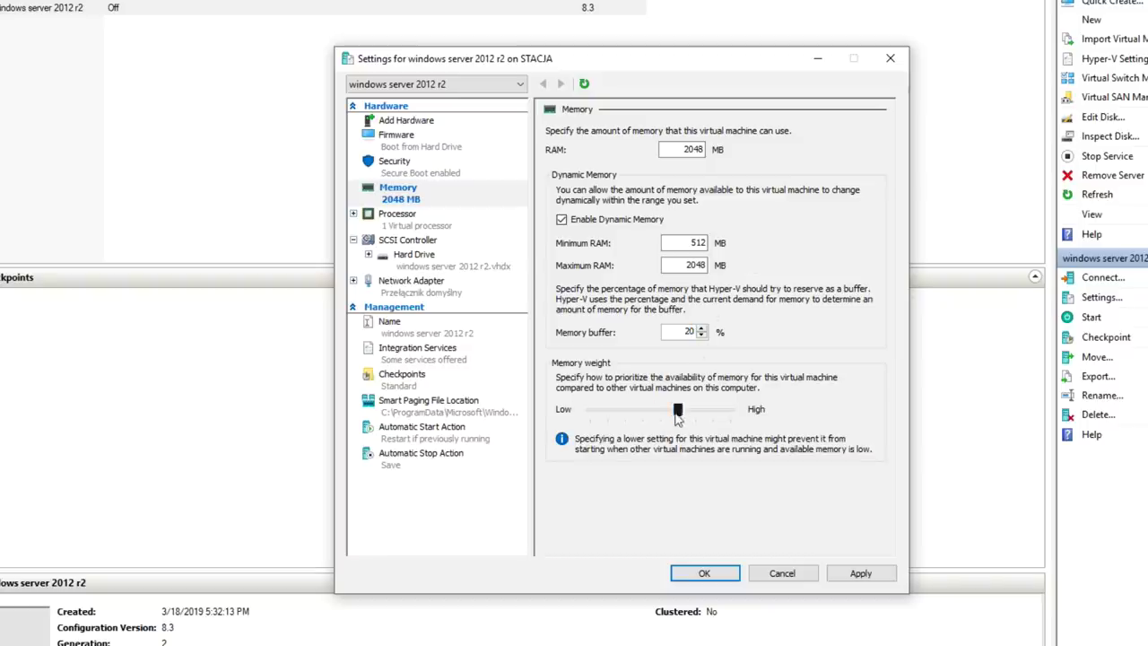
left_click(639, 414)
- Examine the processor resource controls and the existing network adapter's VLAN identification and bandwidth management options
left_click(416, 222)
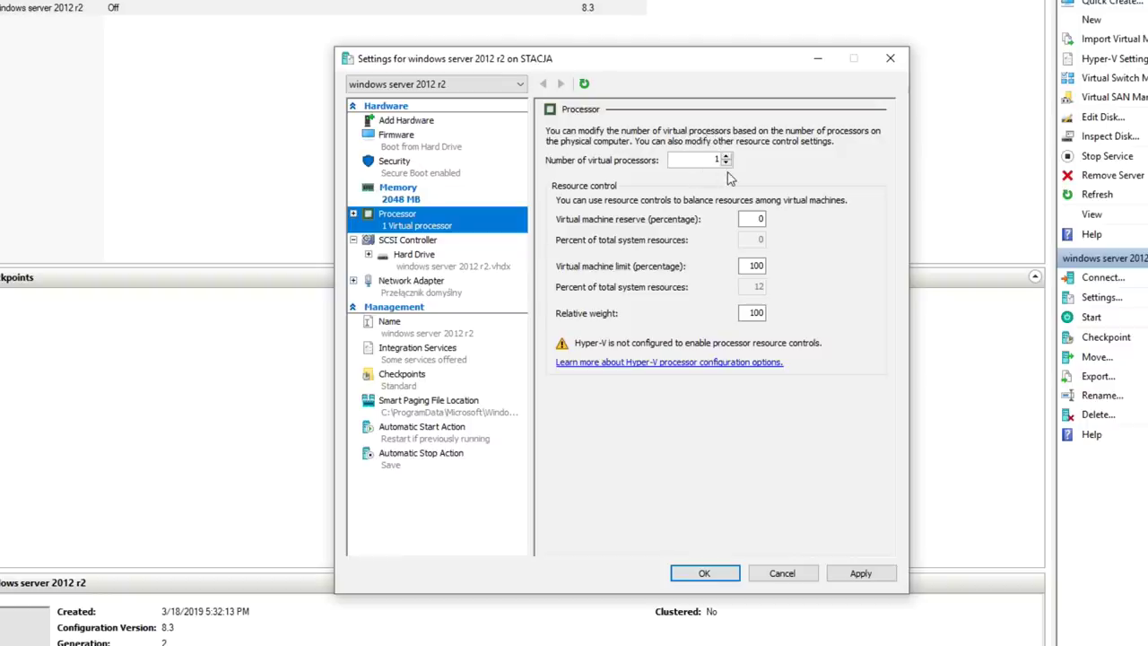
double_click(756, 266)
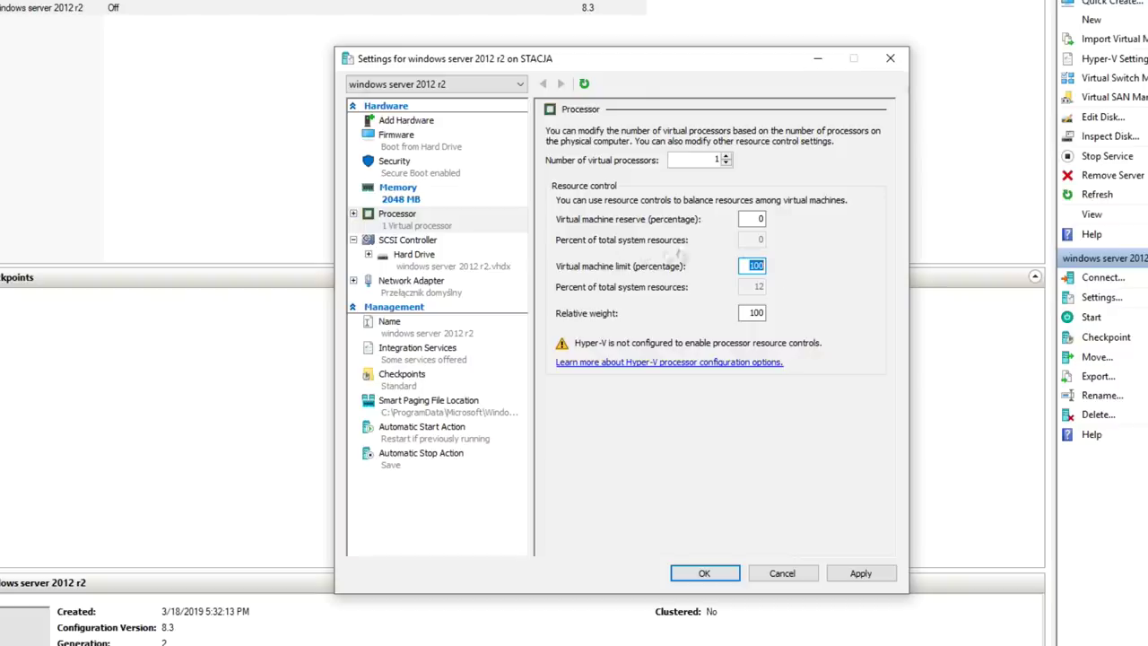
left_click(427, 284)
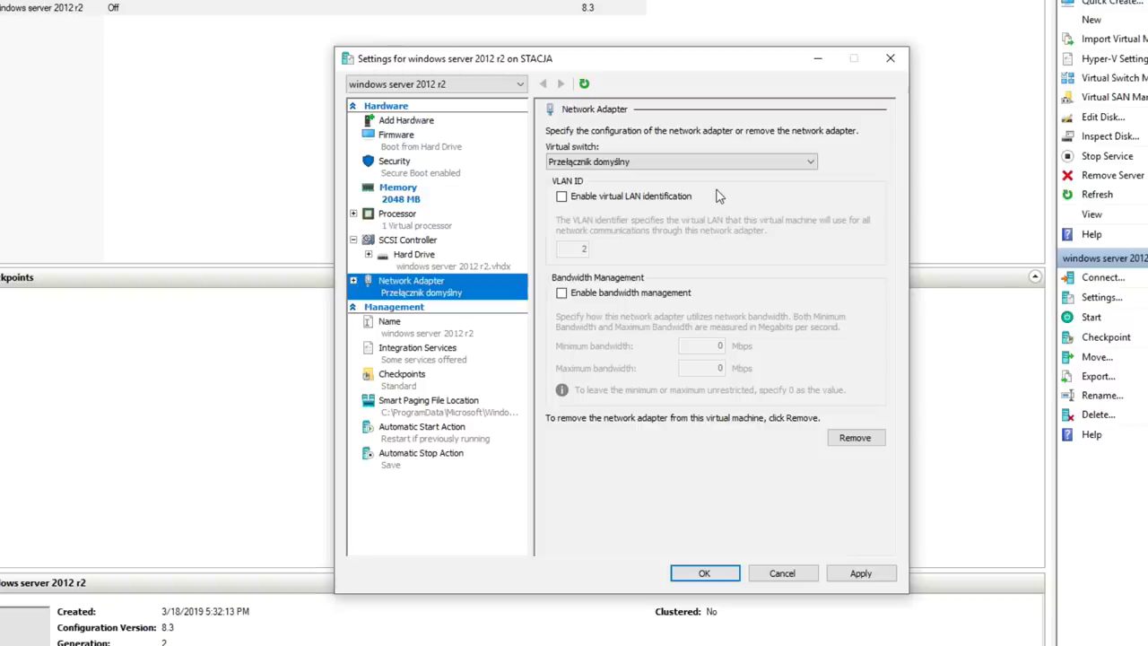
left_click(561, 197)
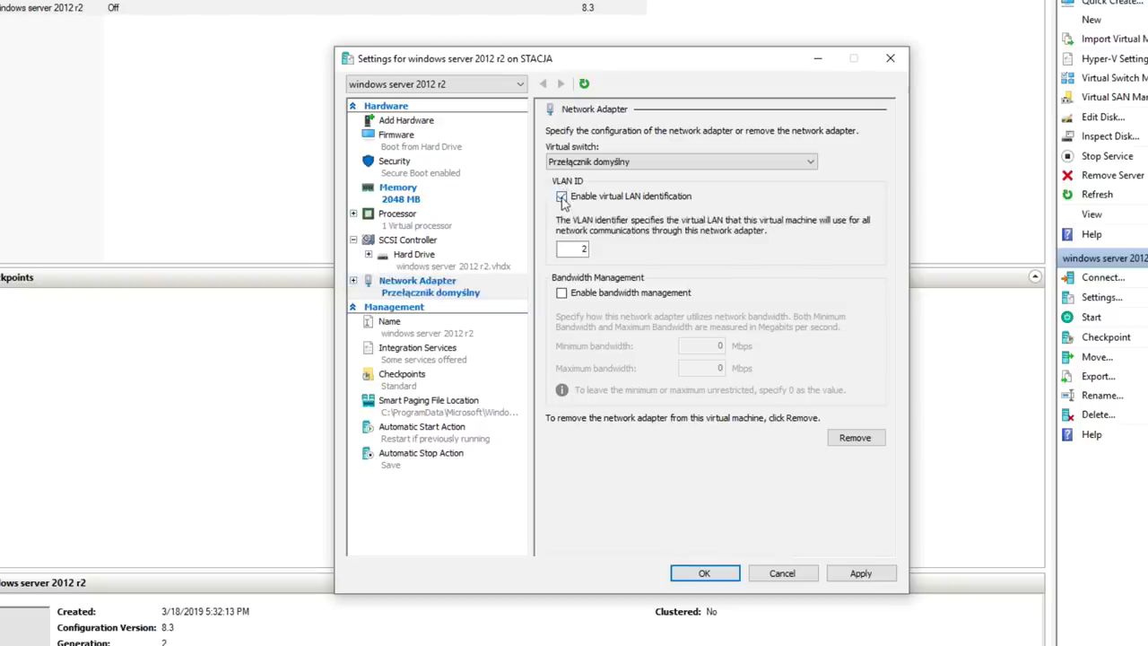
left_click(561, 197)
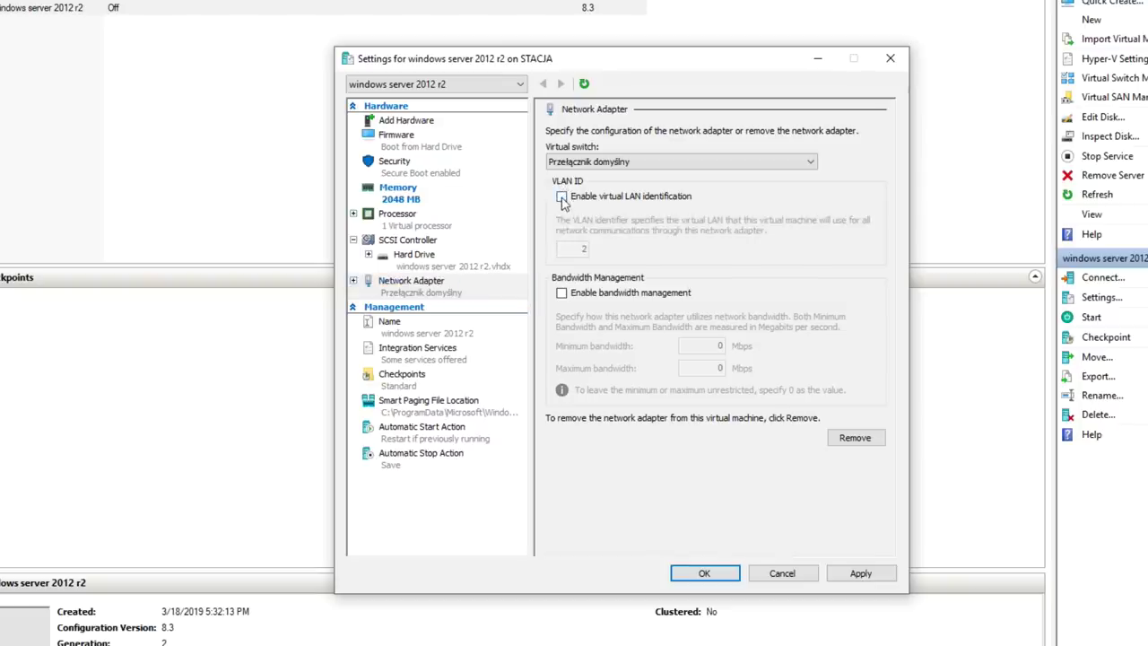
left_click(561, 294)
left_click(560, 294)
- Add a second network adapter to the virtual machine and connect it to the "priv" virtual switch
left_click(408, 121)
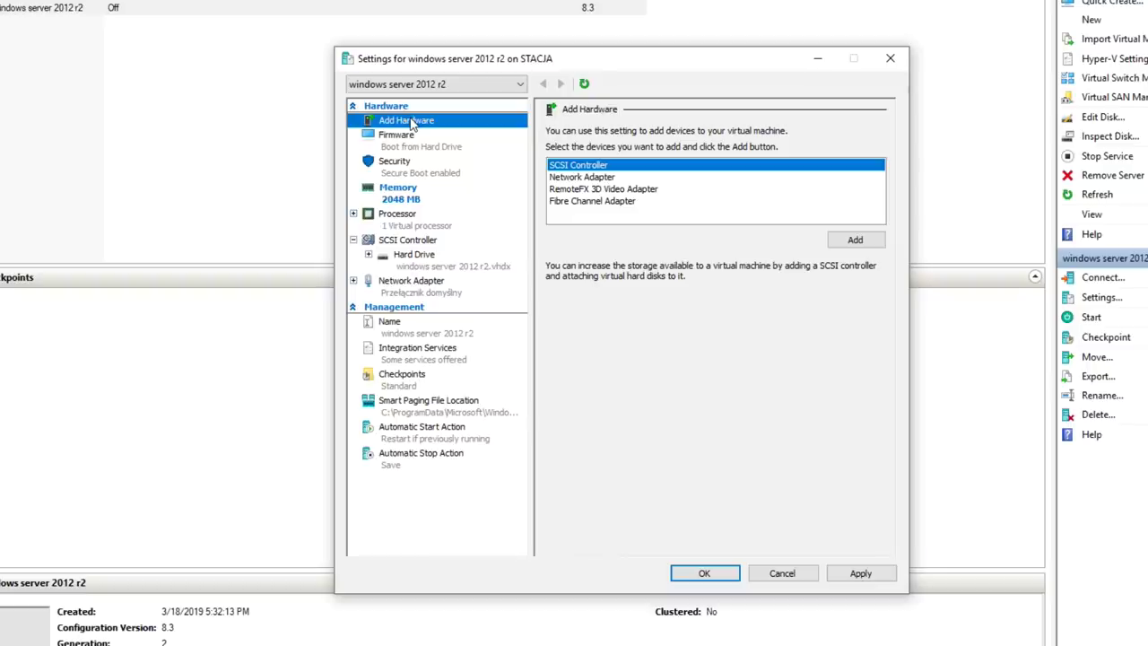
left_click(597, 203)
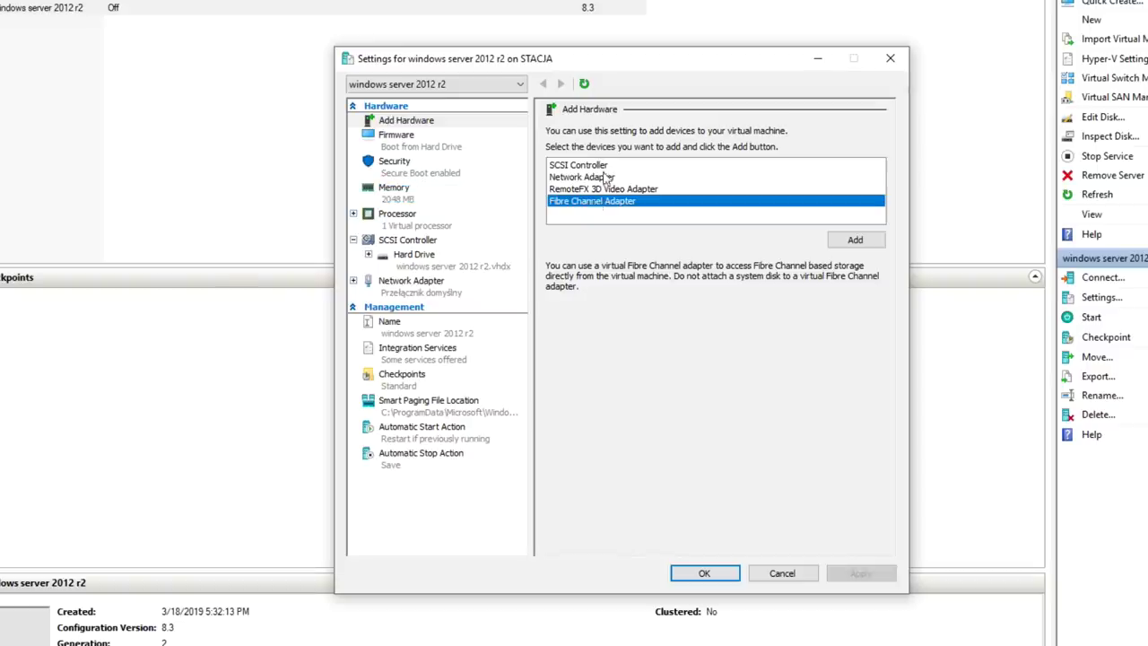
left_click(606, 178)
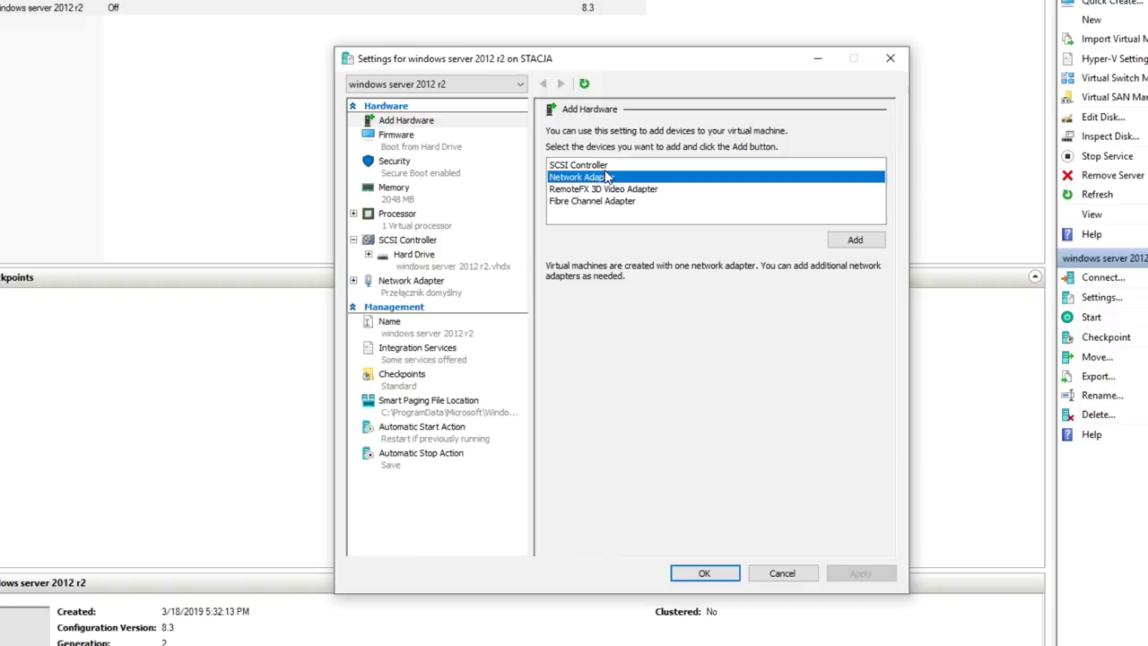
left_click(854, 240)
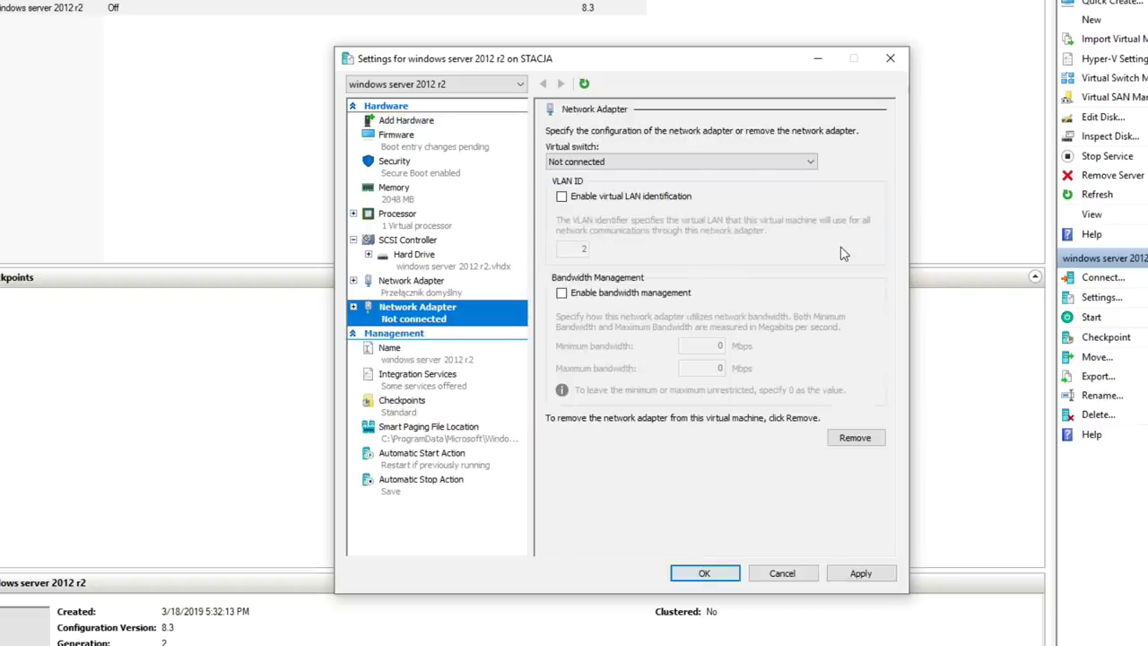
left_click(811, 168)
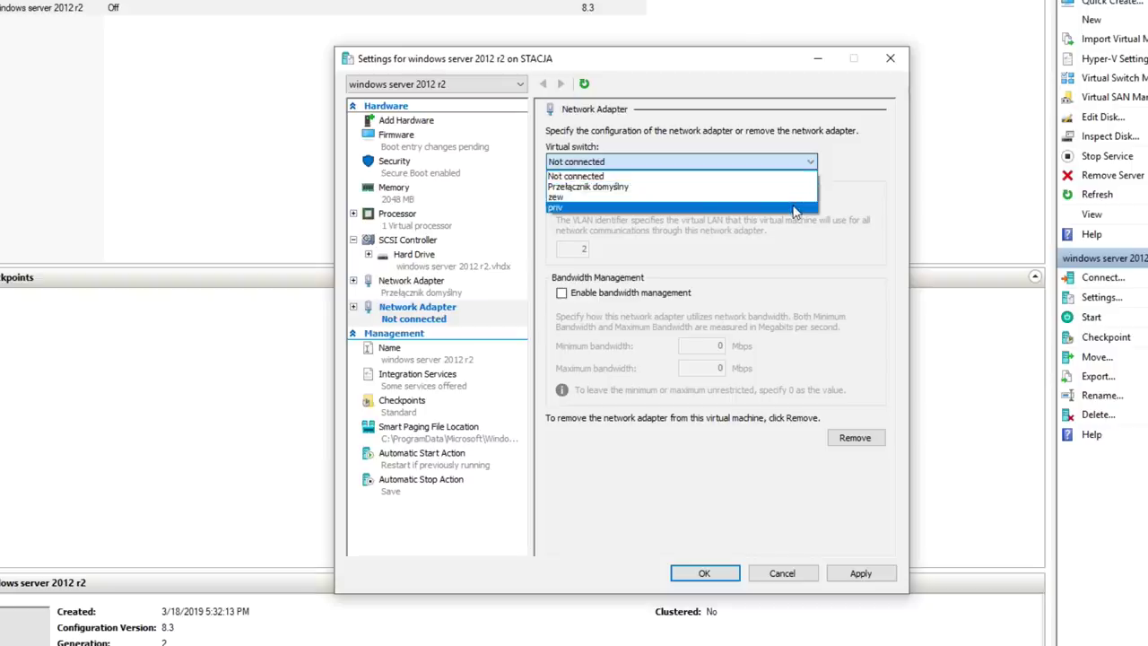
left_click(793, 207)
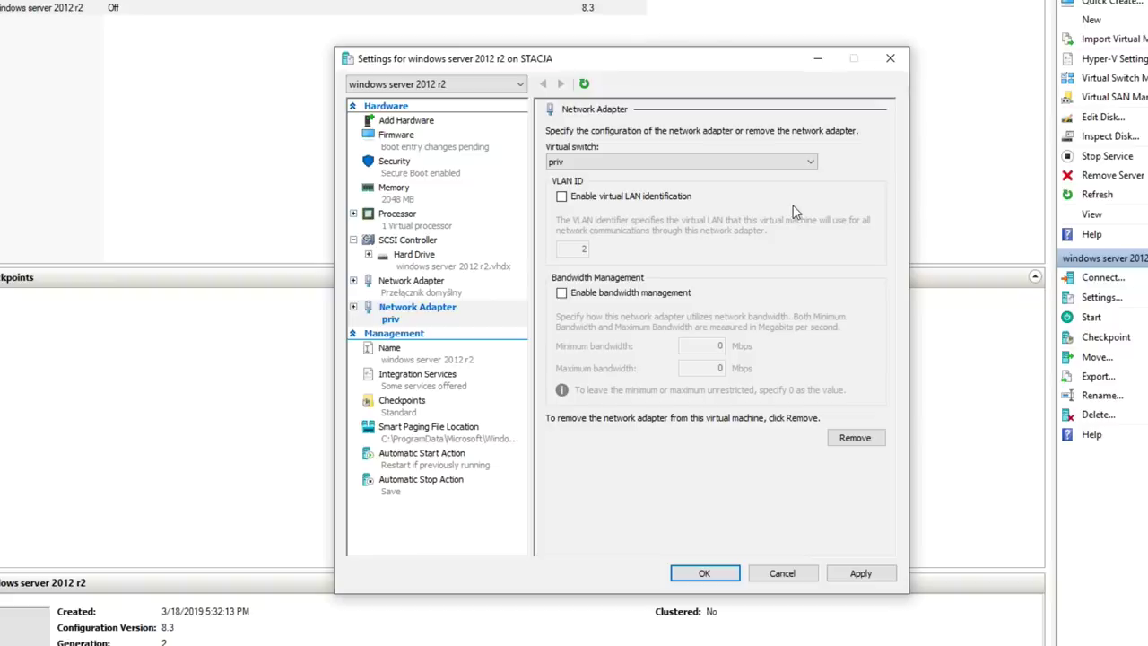
- Try VLAN identification and bandwidth management on the "priv" adapter, turn both off again, and apply the settings
left_click(656, 198)
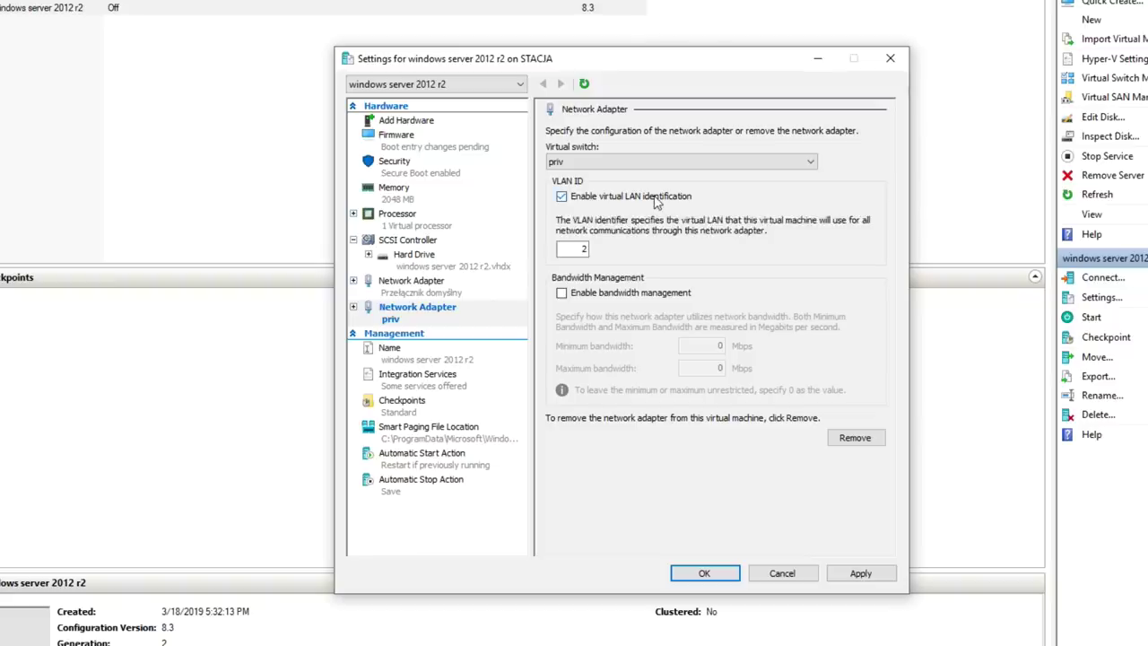
left_click(656, 199)
left_click(630, 294)
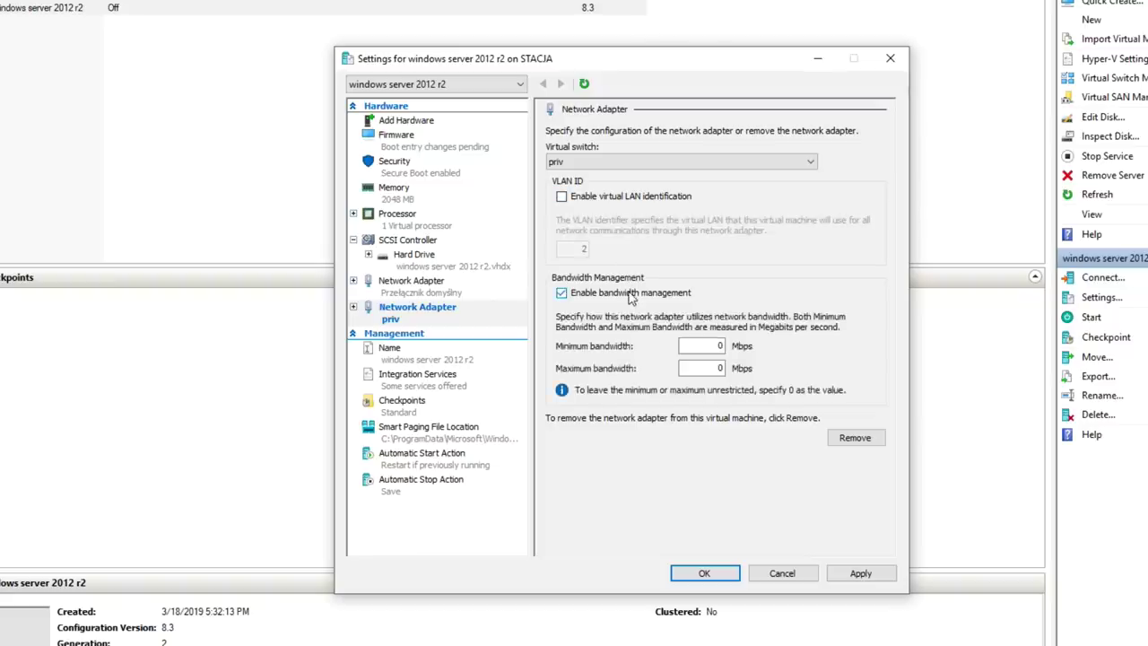
left_click(631, 294)
left_click(855, 577)
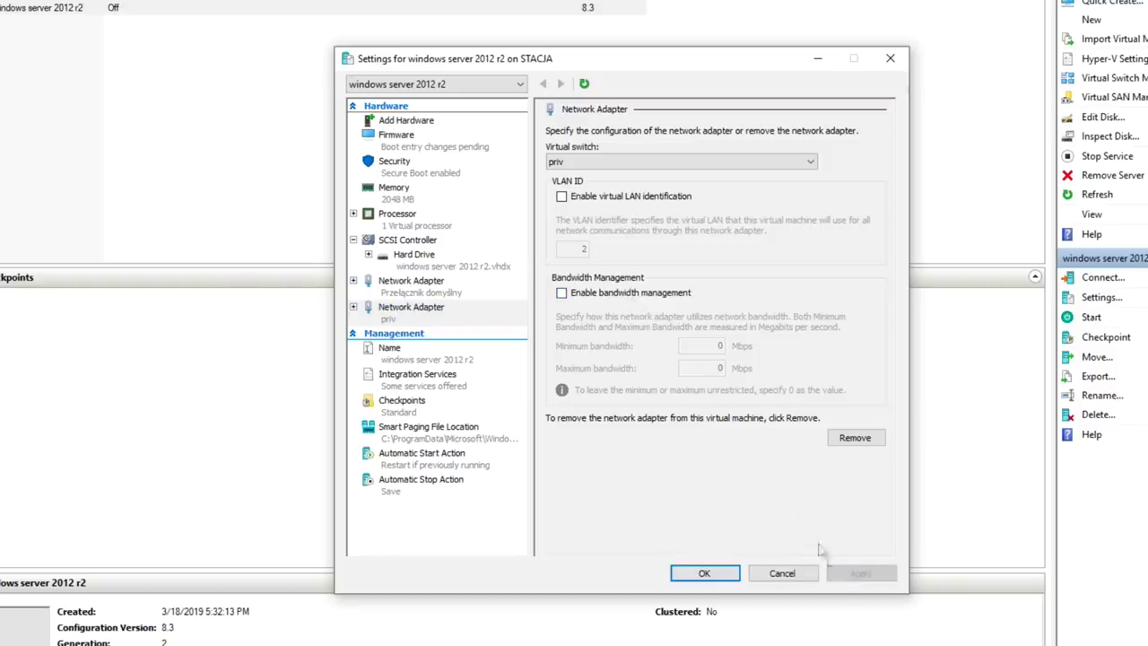
- Examine the "priv" adapter's hardware acceleration settings and its MAC address, DHCP guard and router guard options
left_click(353, 308)
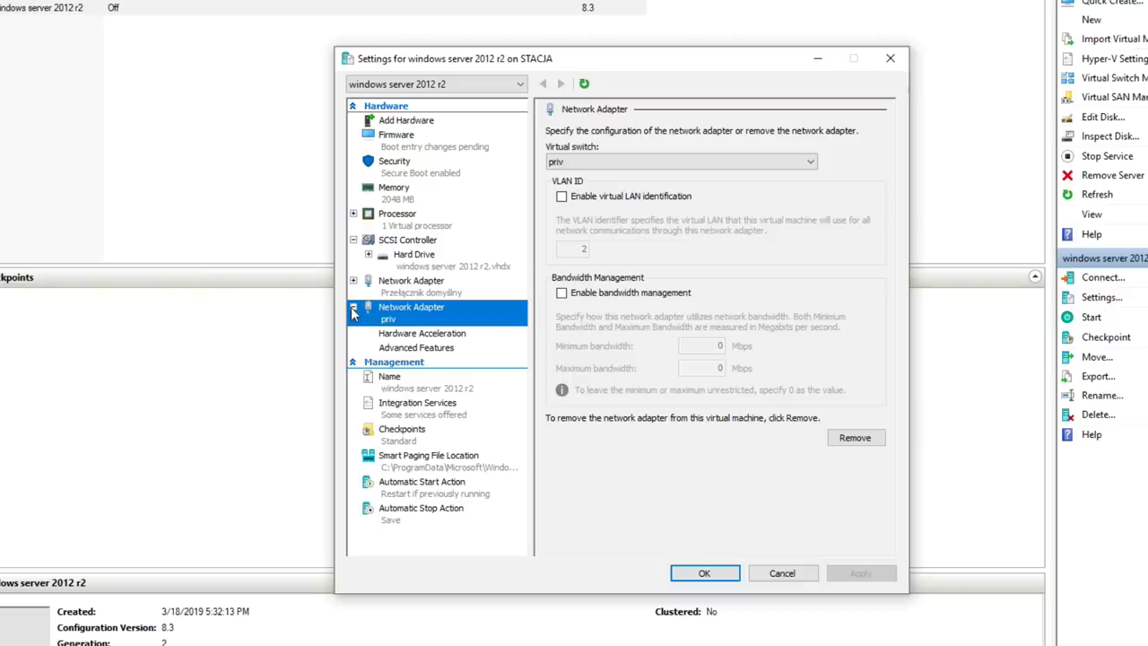
left_click(460, 338)
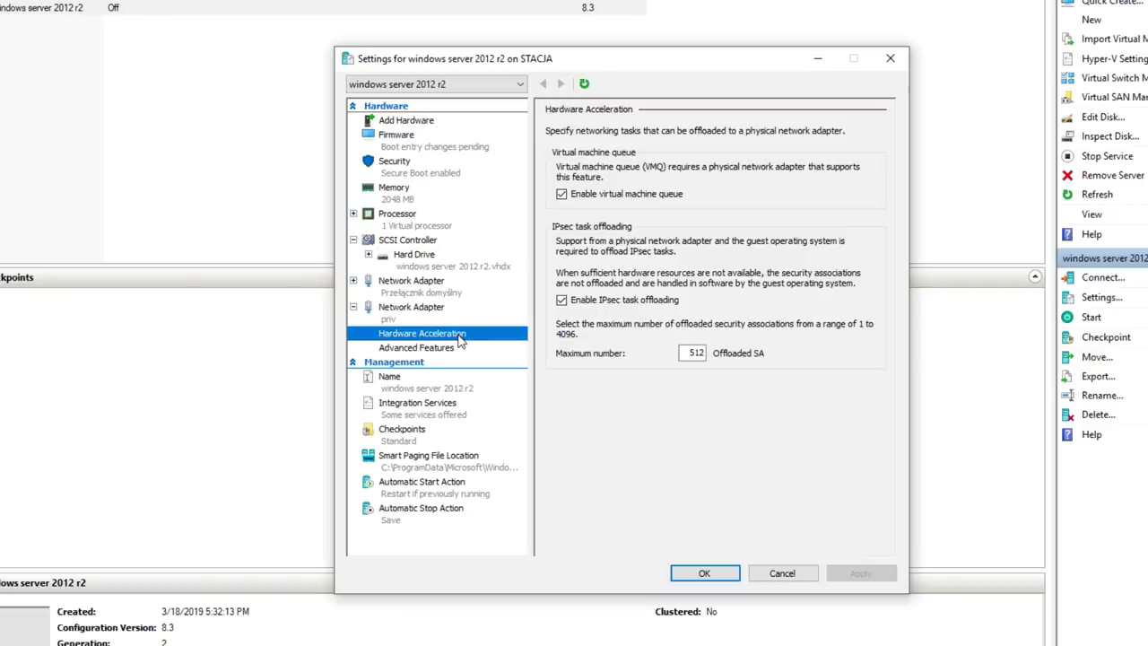
left_click(459, 349)
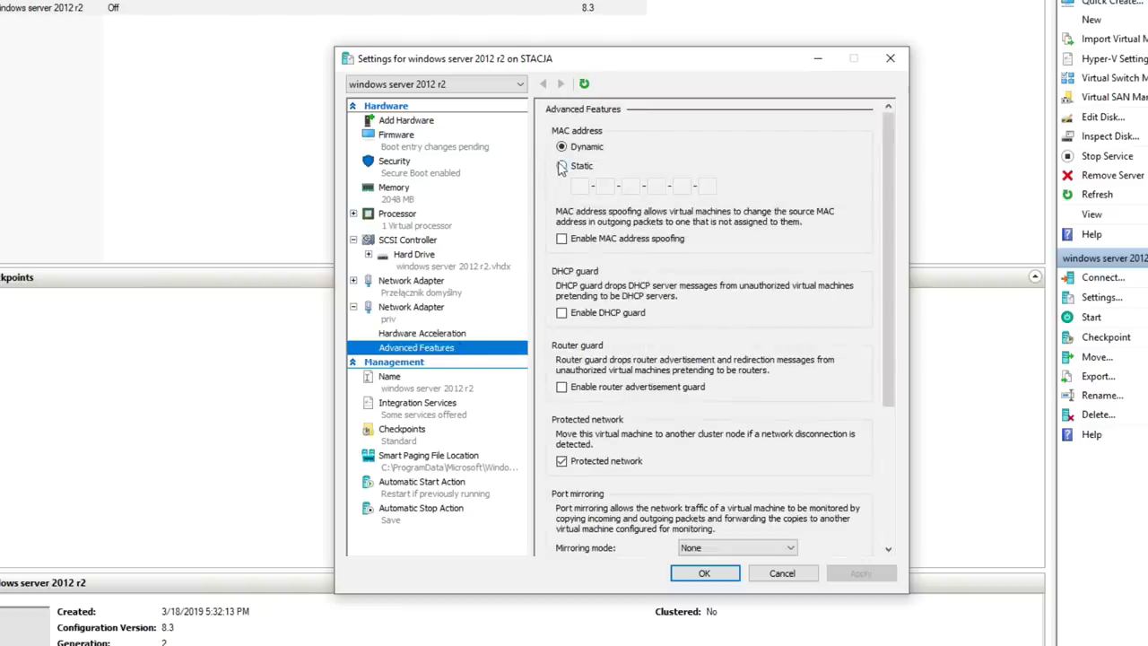
left_click(560, 167)
left_click(562, 148)
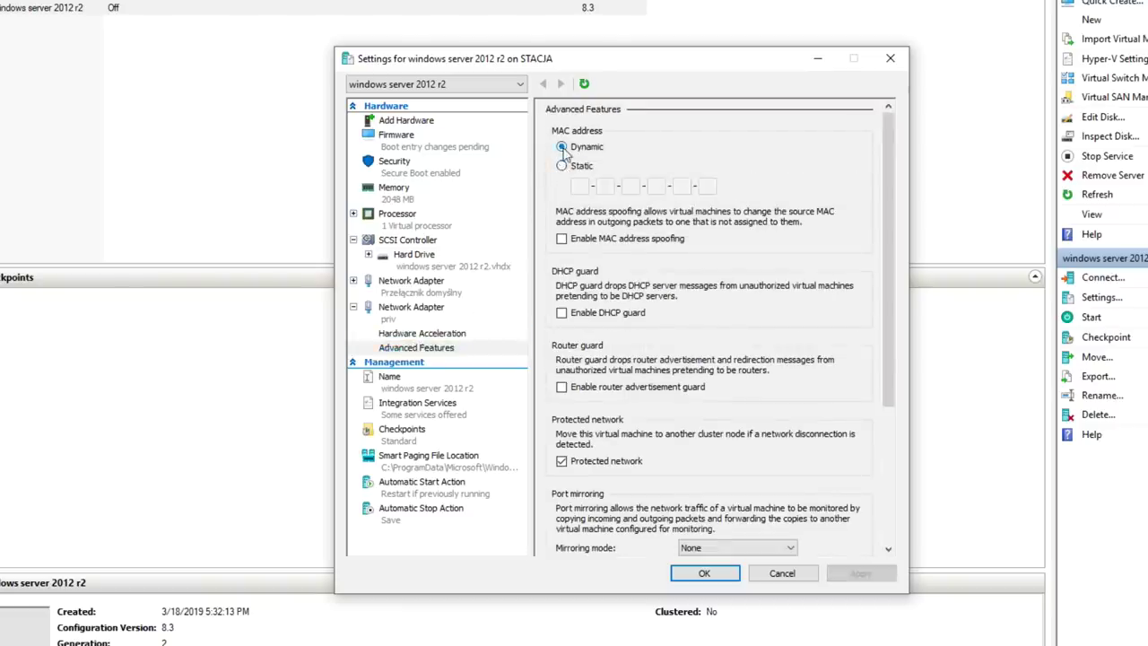
left_click(562, 313)
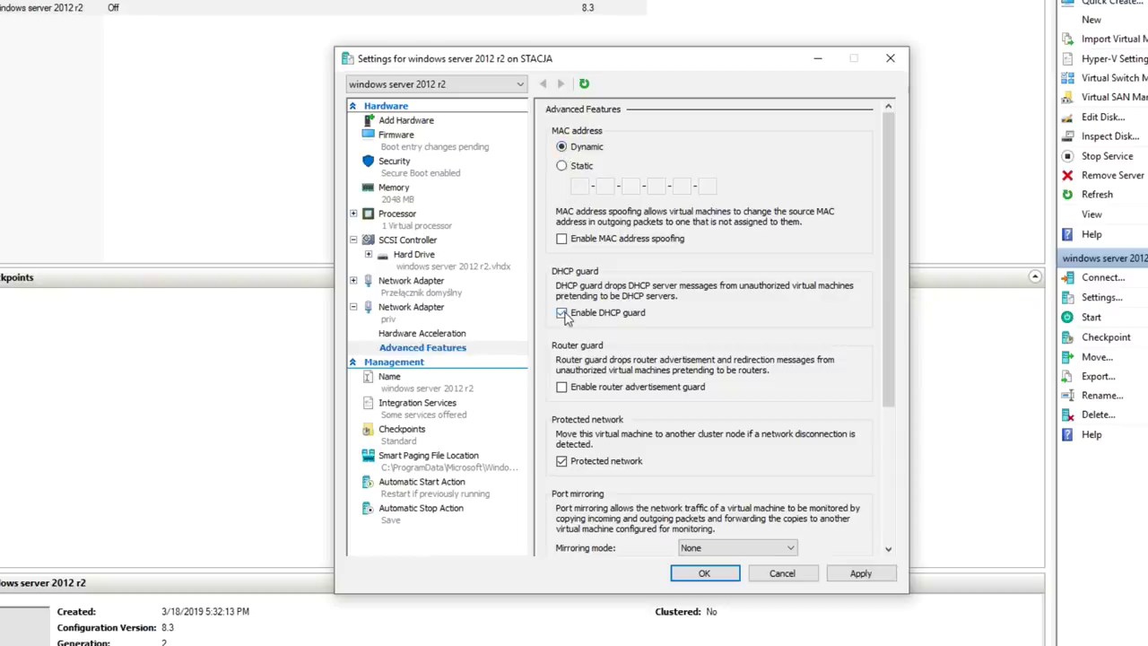
left_click(561, 313)
left_click(562, 387)
left_click(562, 387)
- Examine the "priv" adapter's port mirroring modes and NIC Teaming option, and close the virtual machine's settings
scroll(730, 385, "down", 5)
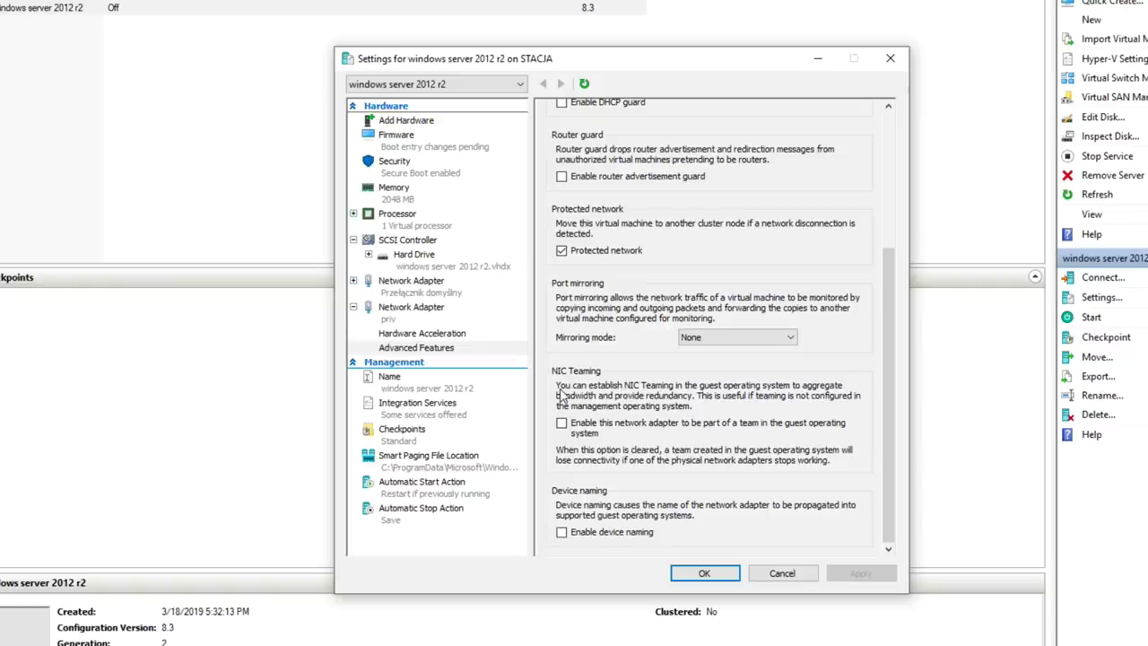
left_click(787, 338)
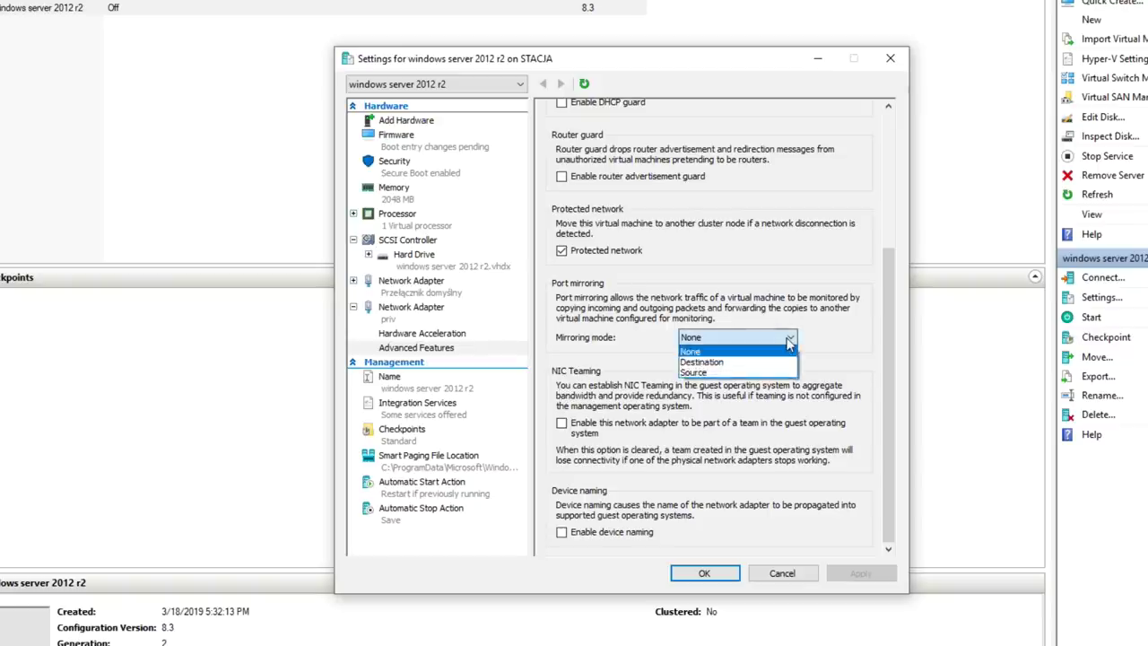
left_click(787, 338)
left_click(561, 423)
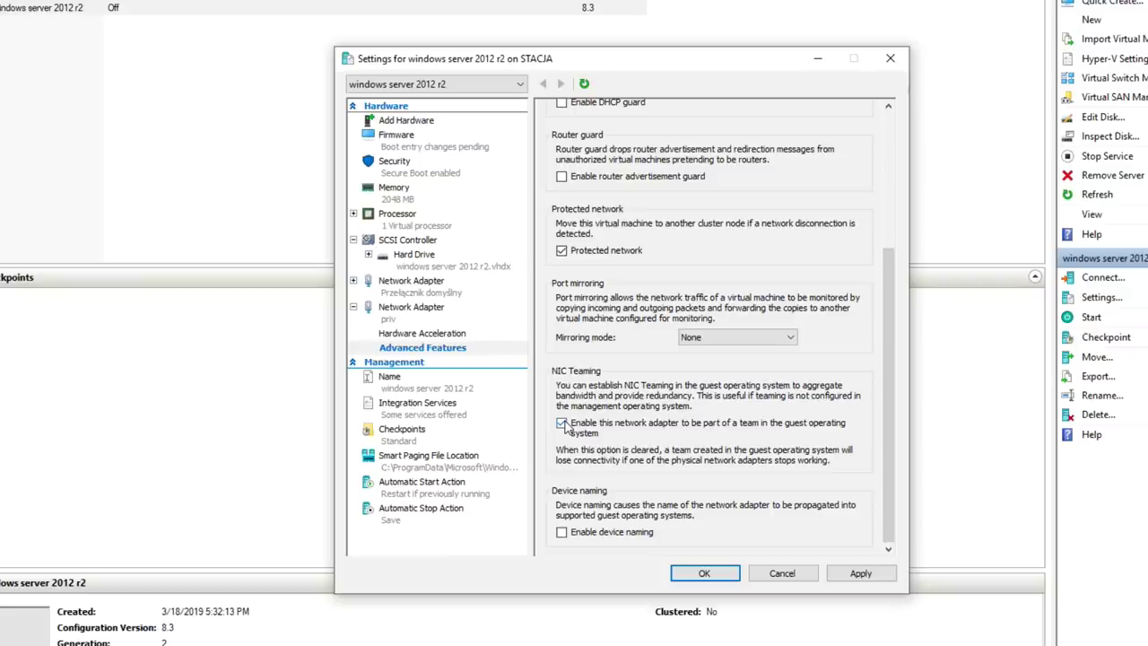
left_click(562, 423)
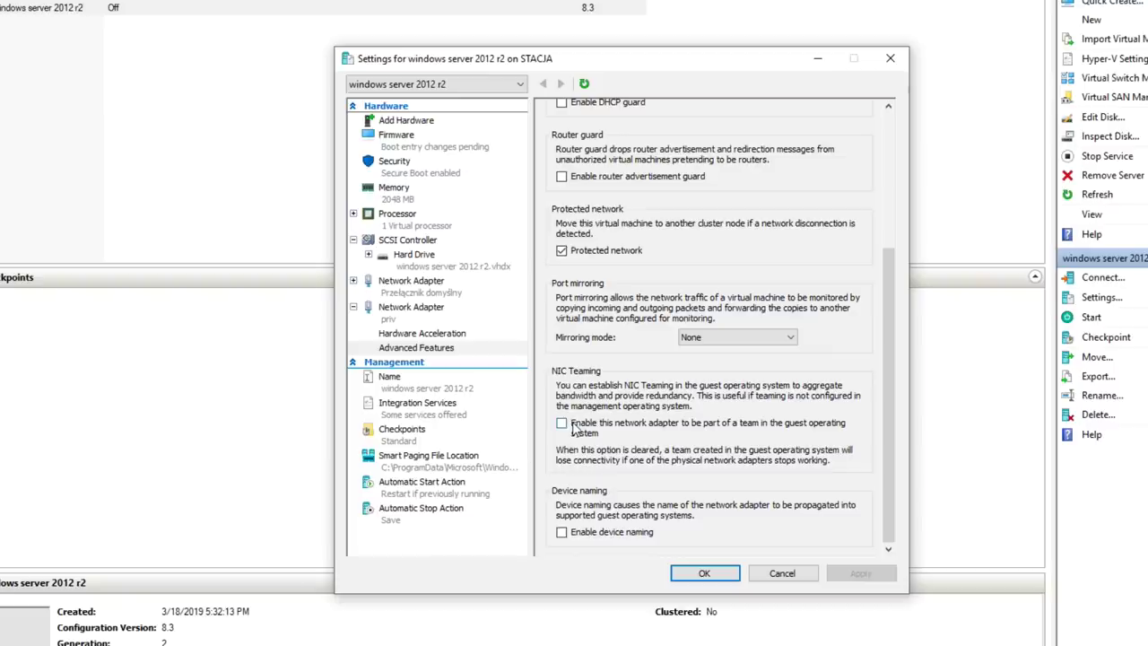
left_click(891, 58)
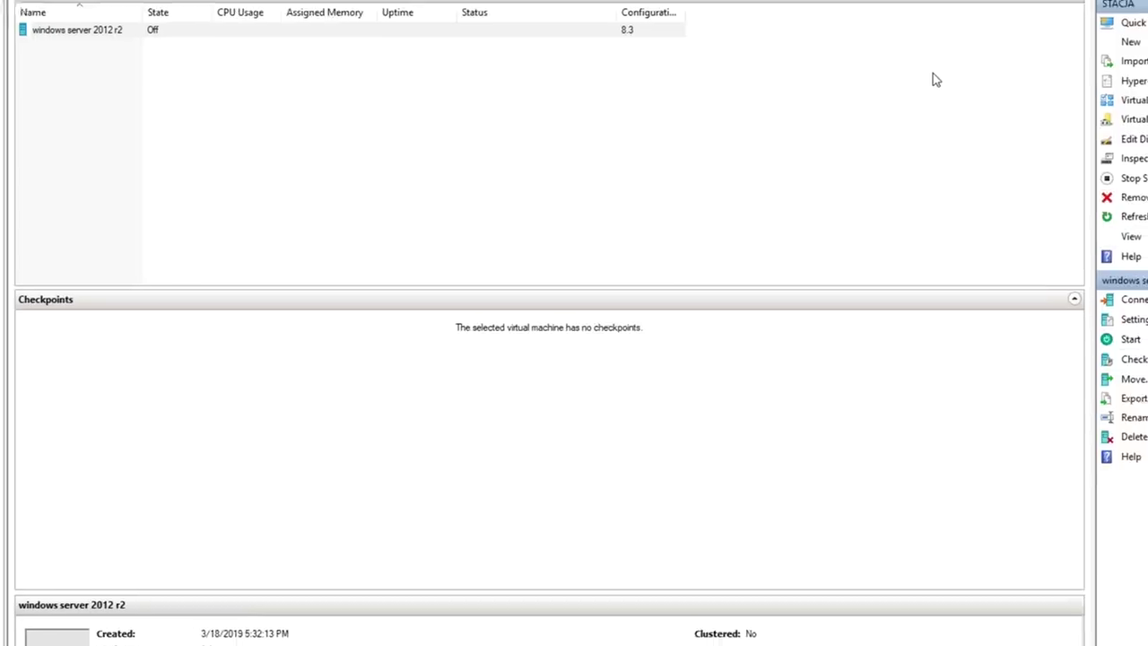
- Open a connection to the "windows server 2012 r2" virtual machine and check whether it has a DVD drive for installation media
left_click(166, 65)
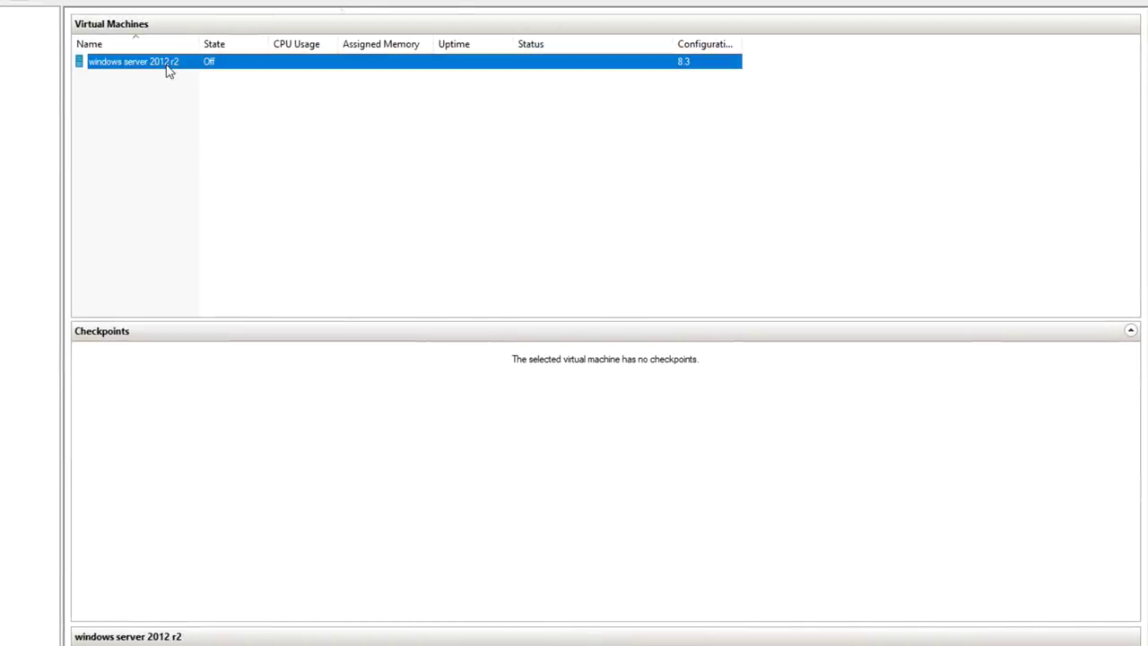
double_click(166, 68)
left_click(661, 51)
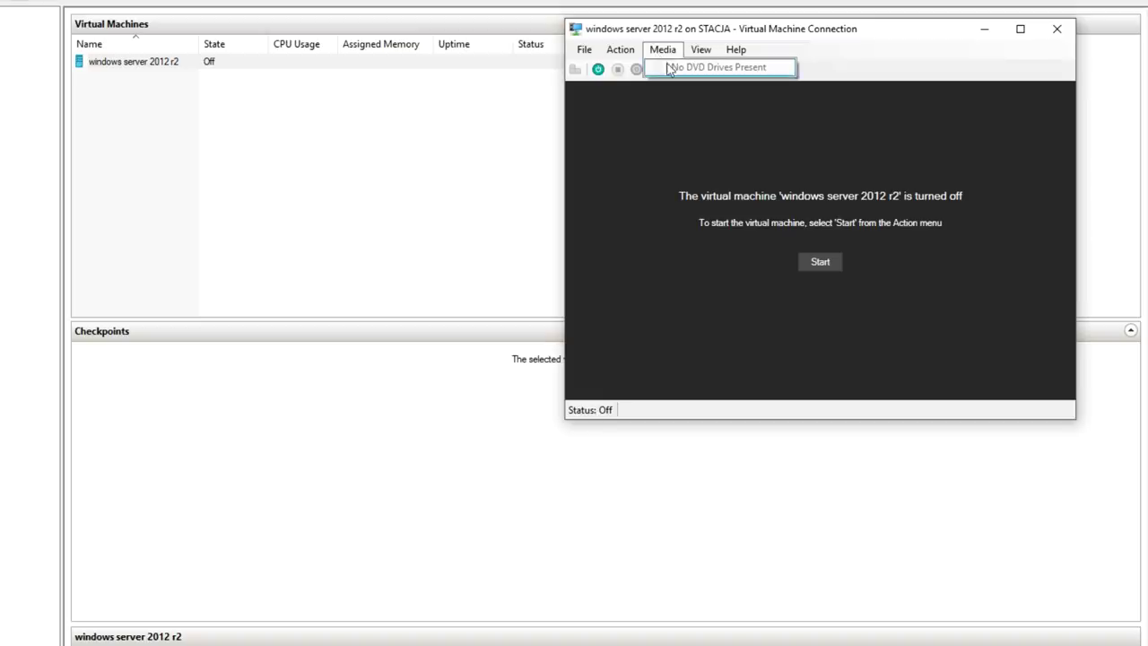
left_click(666, 52)
left_click(668, 52)
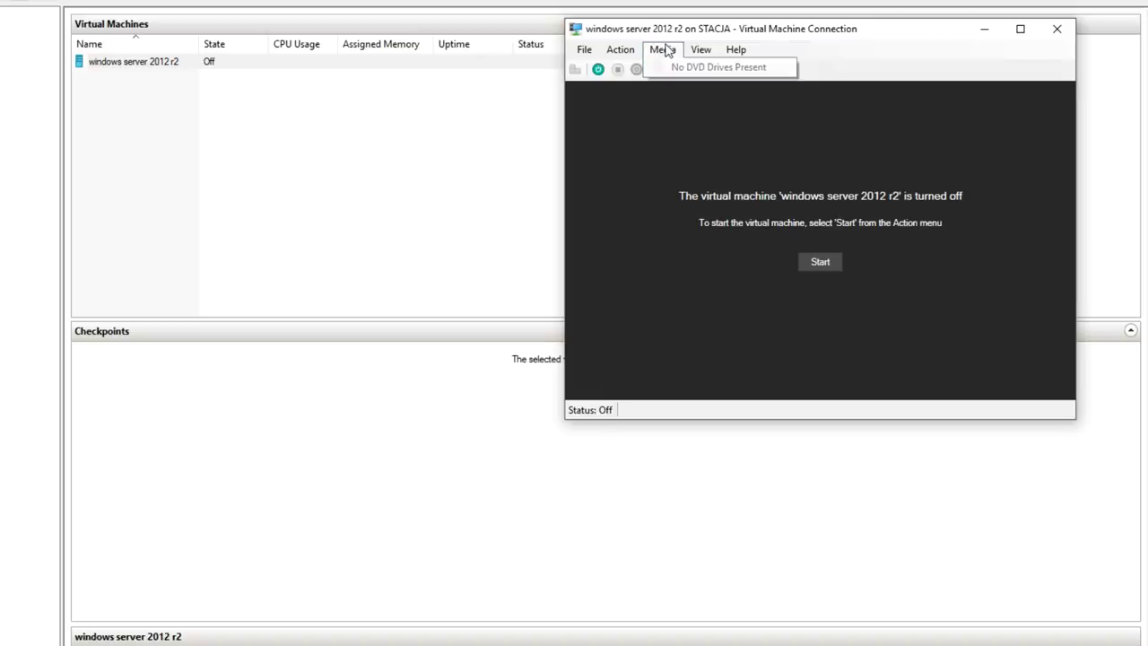
left_click(666, 51)
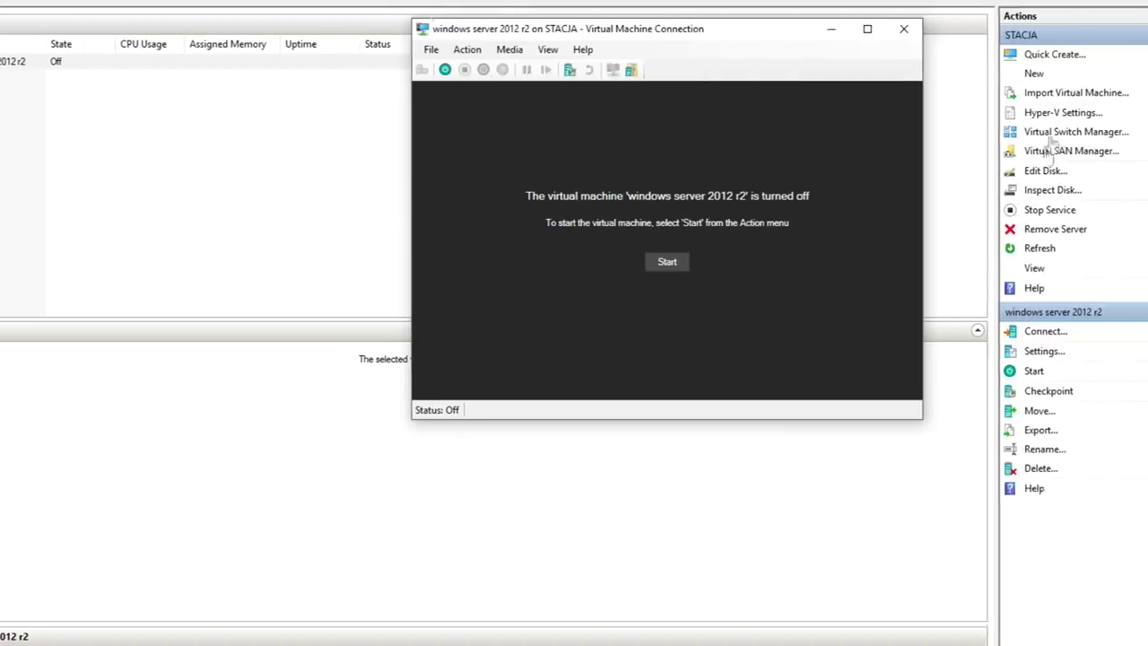
- Add a DVD drive to the virtual machine's SCSI controller, attach an installation image file to it, and save the settings
left_click(910, 352)
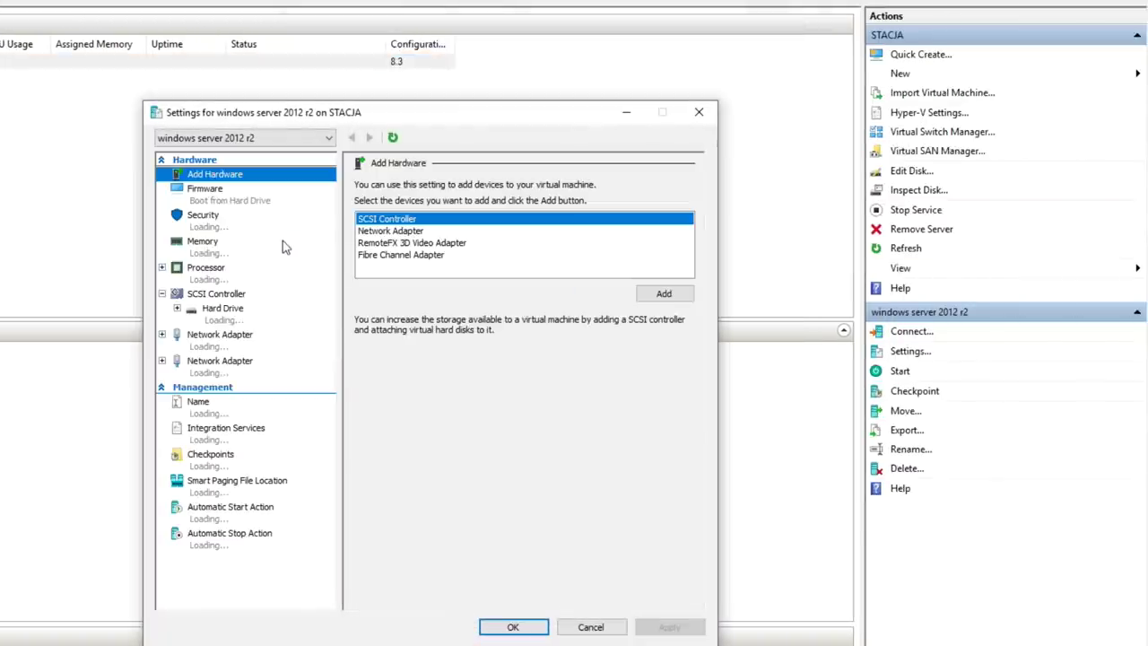
left_click(215, 294)
left_click(386, 243)
left_click(664, 304)
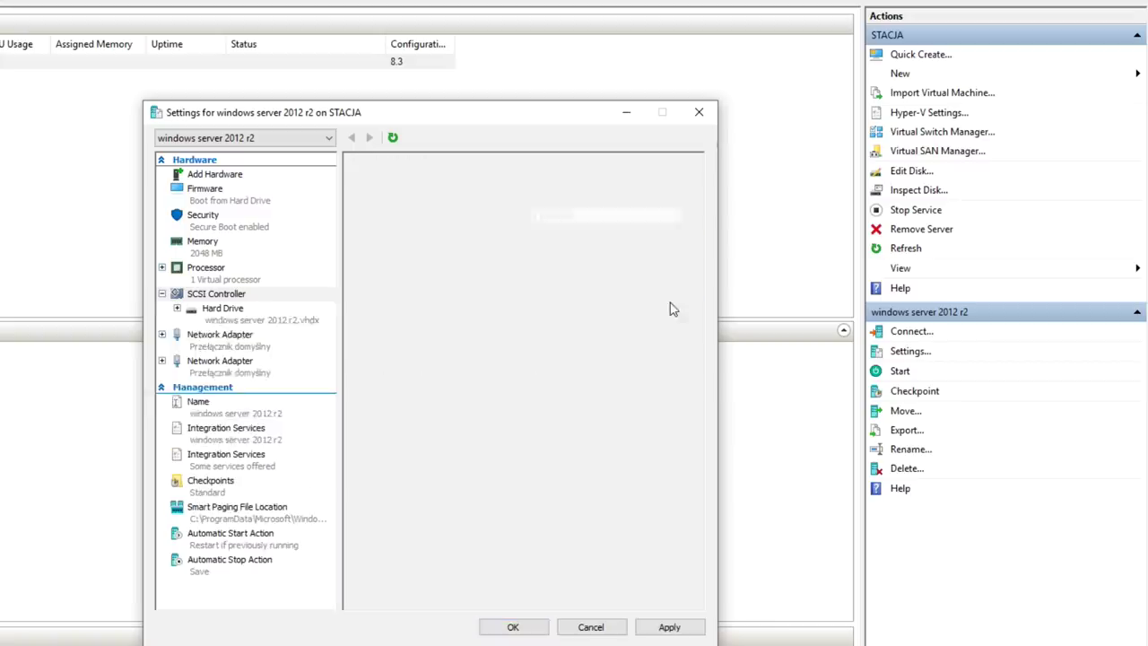
left_click(397, 285)
left_click(654, 329)
double_click(654, 330)
left_click(512, 627)
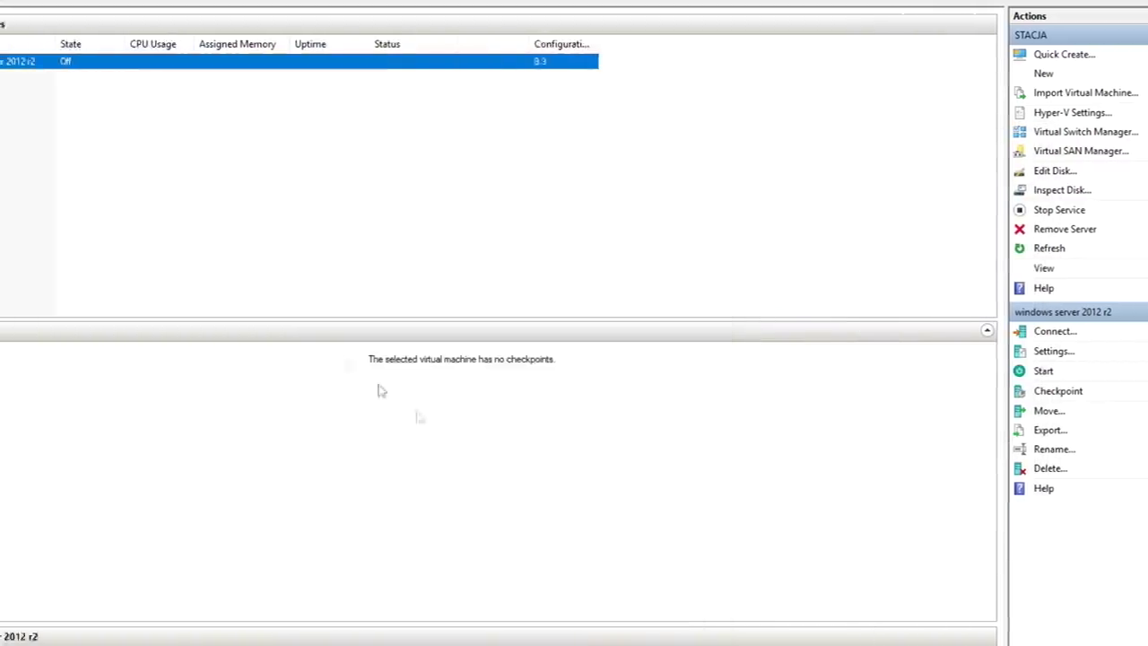
- Start the virtual machine and begin the Windows Server 2012 R2 installation with English (United States) and the US keyboard
double_click(18, 65)
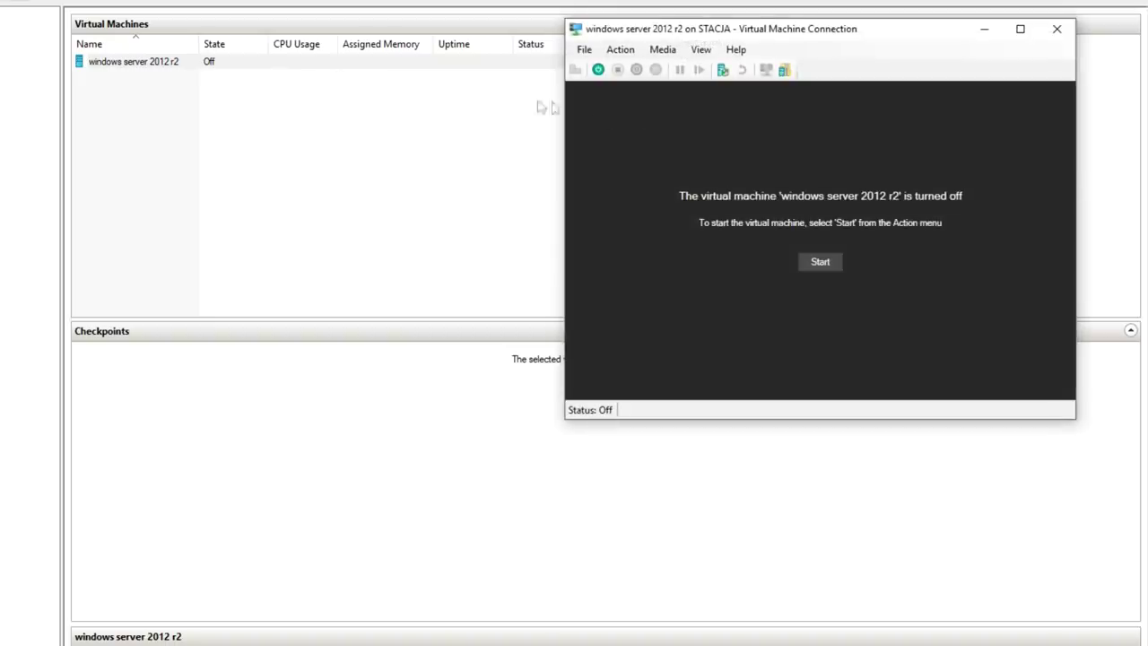
left_click(819, 261)
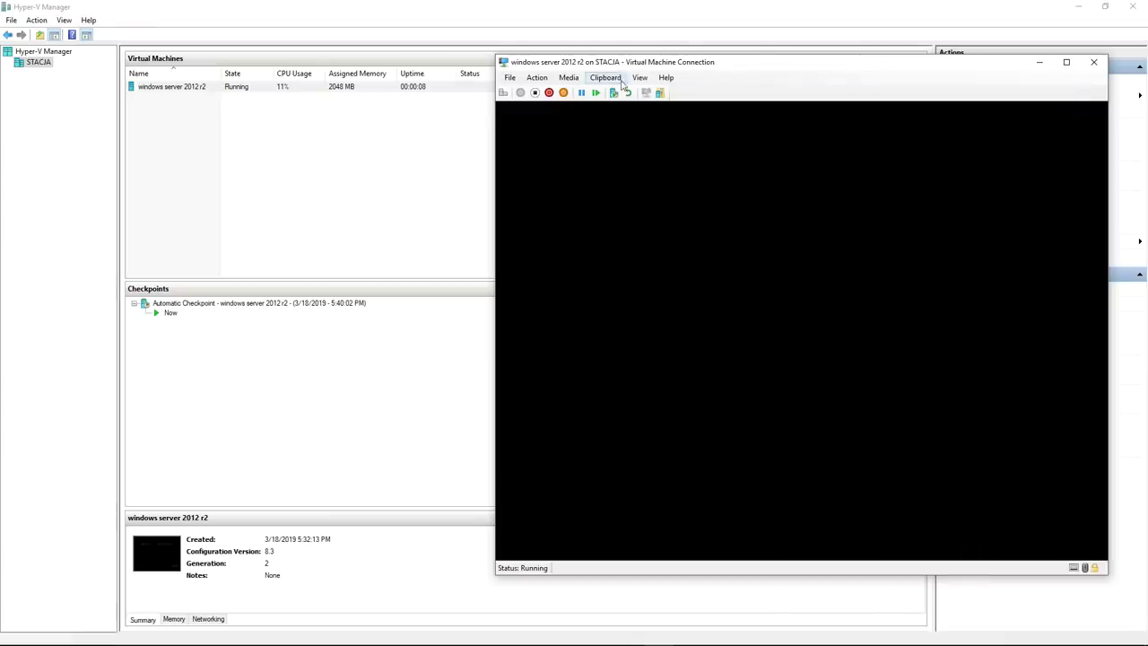
left_click_drag(618, 64, 197, 41)
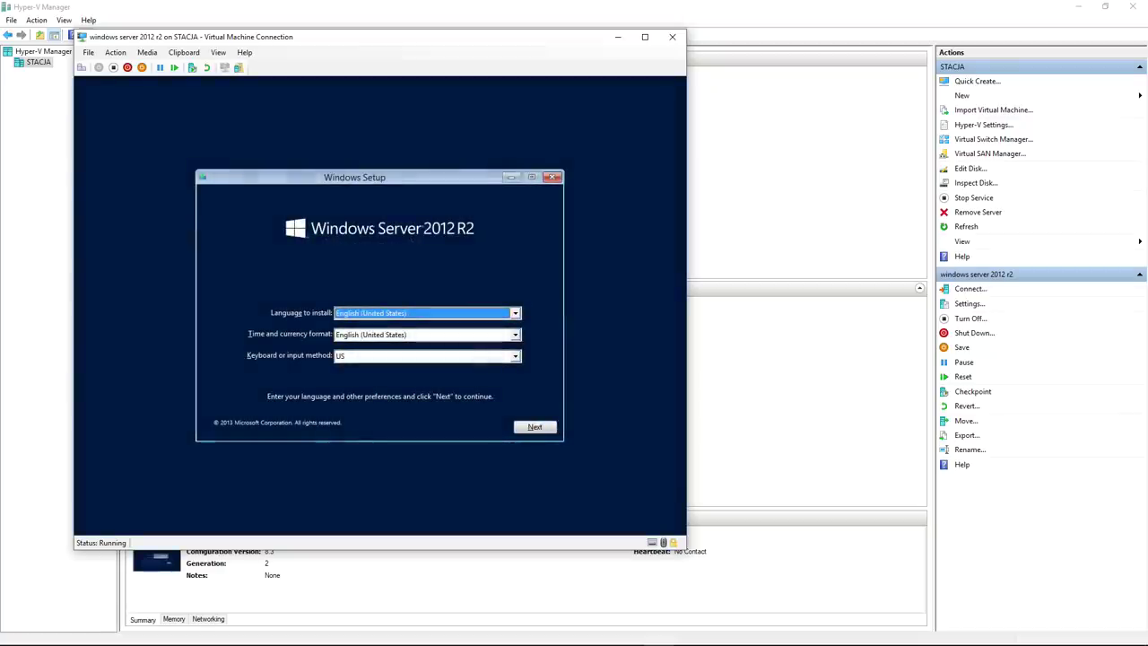
key("Return")
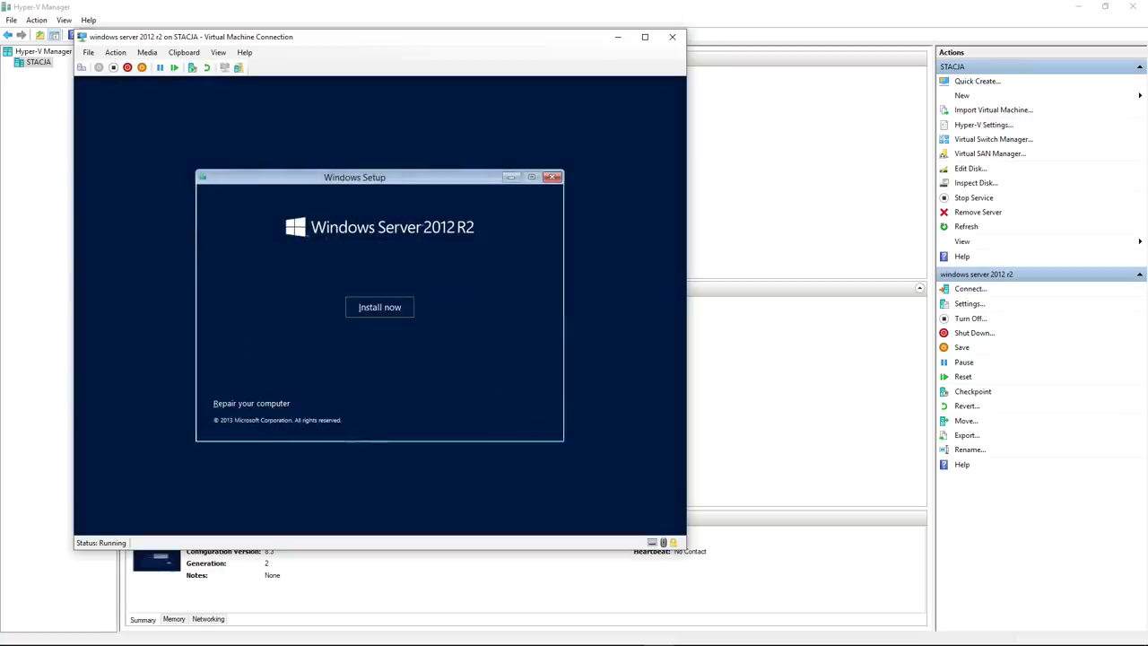
key("Return")
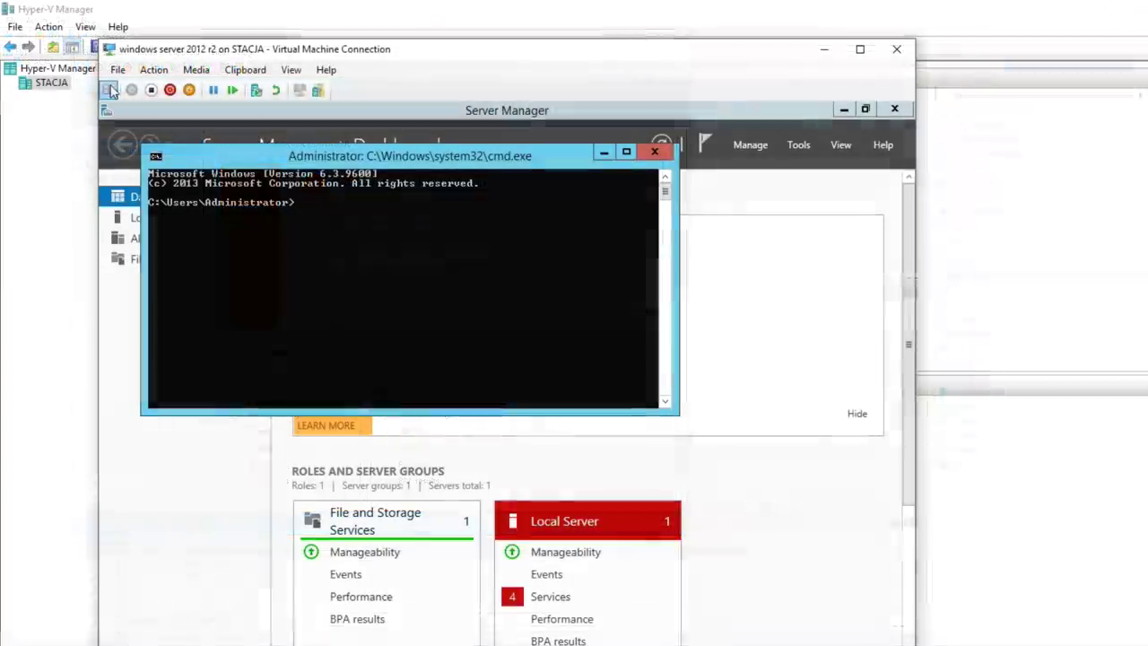
- Test the server's internet connection from the command prompt by pinging onet.pl
type("ping one")
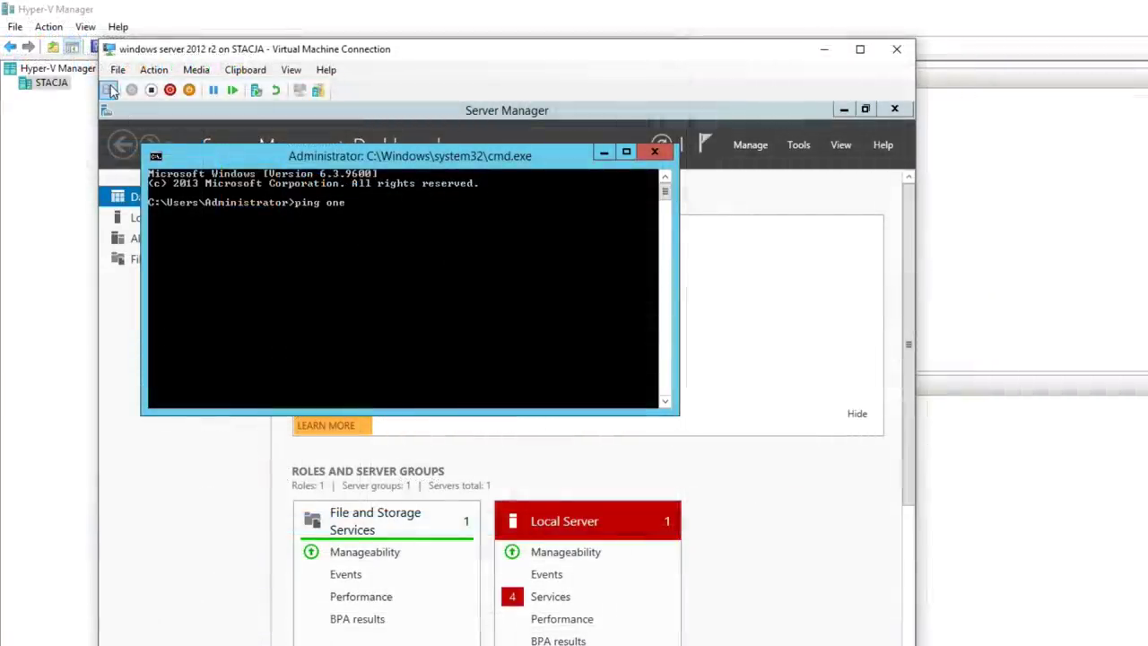
type("t.pl")
key("Return")
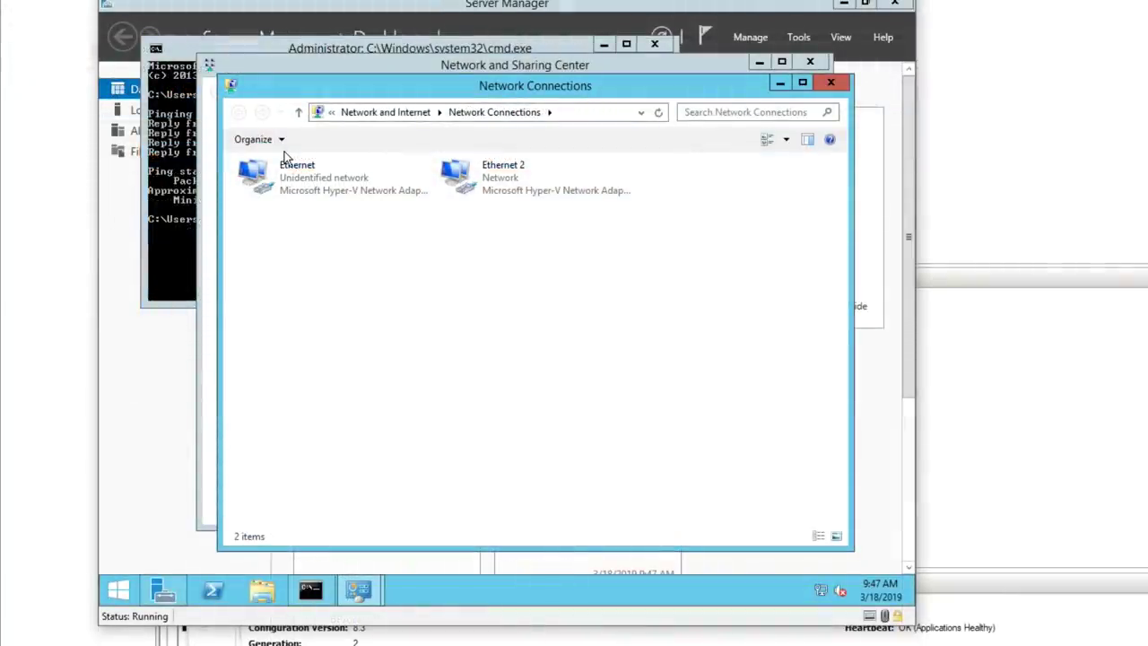
- Give the server's "Ethernet" adapter the static IPv4 address 10.0.0.1 with subnet mask 255.255.255.0
right_click(289, 164)
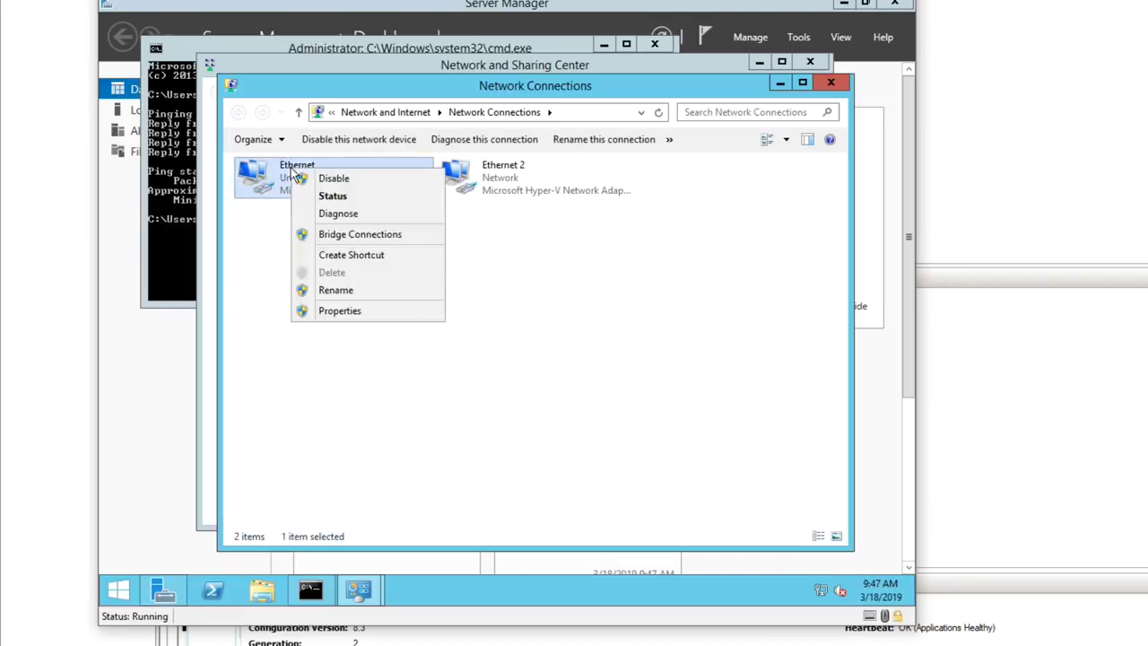
left_click(342, 310)
double_click(363, 368)
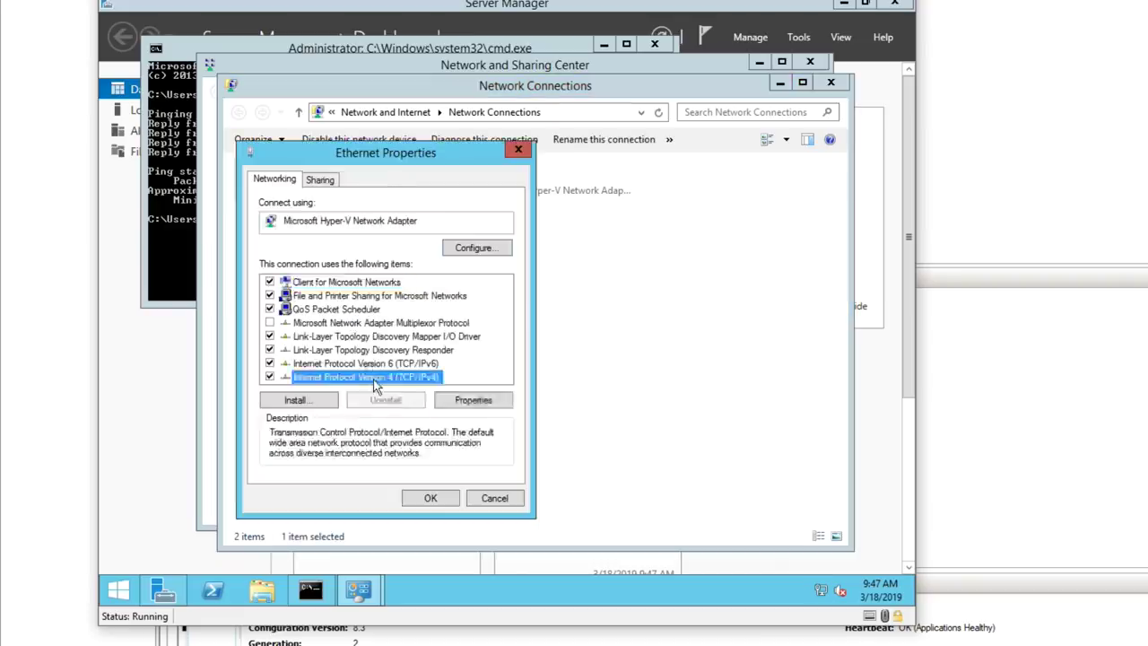
left_click(368, 329)
left_click(447, 346)
type("10.0.0.1")
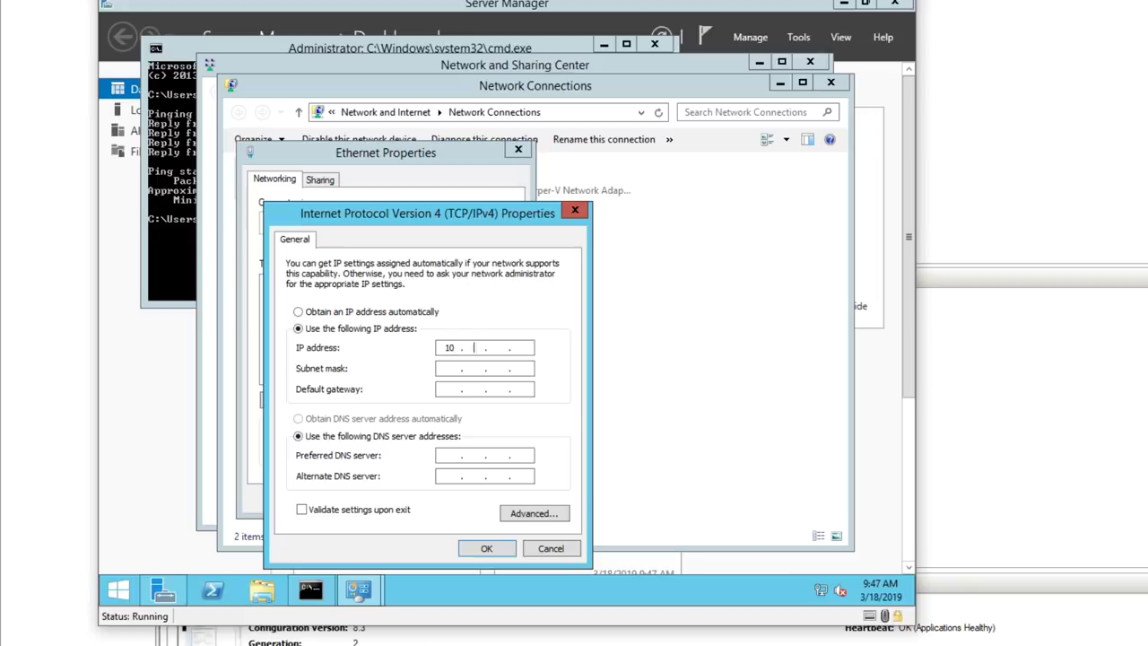
key("Tab")
type("255.255.255")
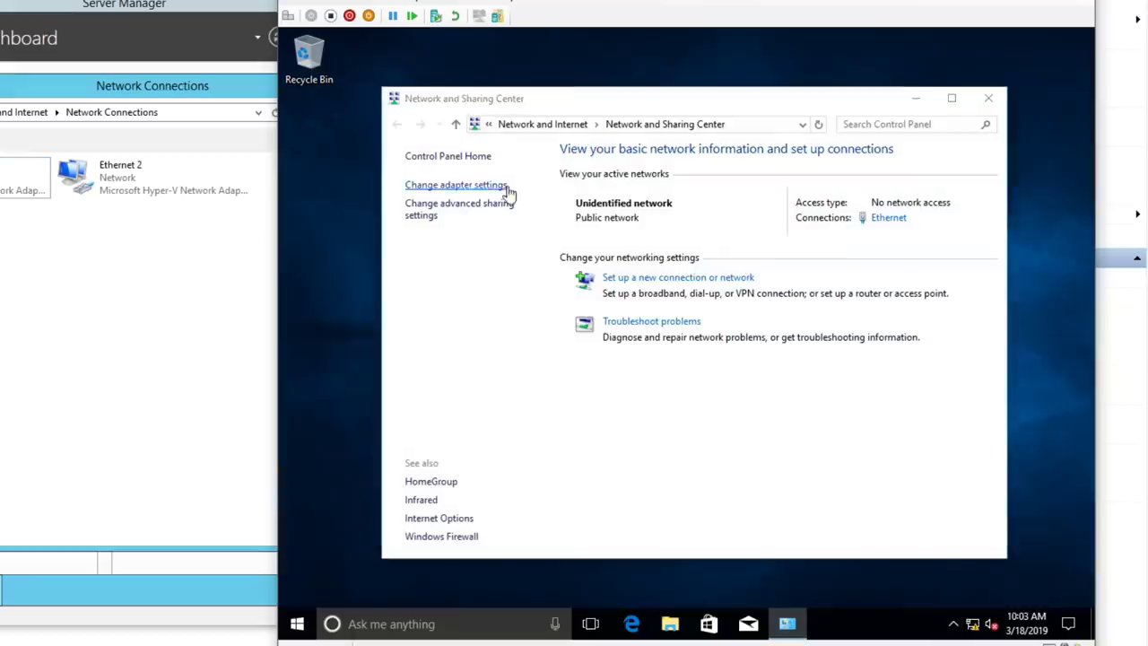
- Give the Windows 10 client's Ethernet adapter the static IPv4 address 10.0.0.2 with subnet mask 255.255.255.0, and ping 10.0.0.1
left_click(505, 190)
right_click(502, 202)
left_click(544, 362)
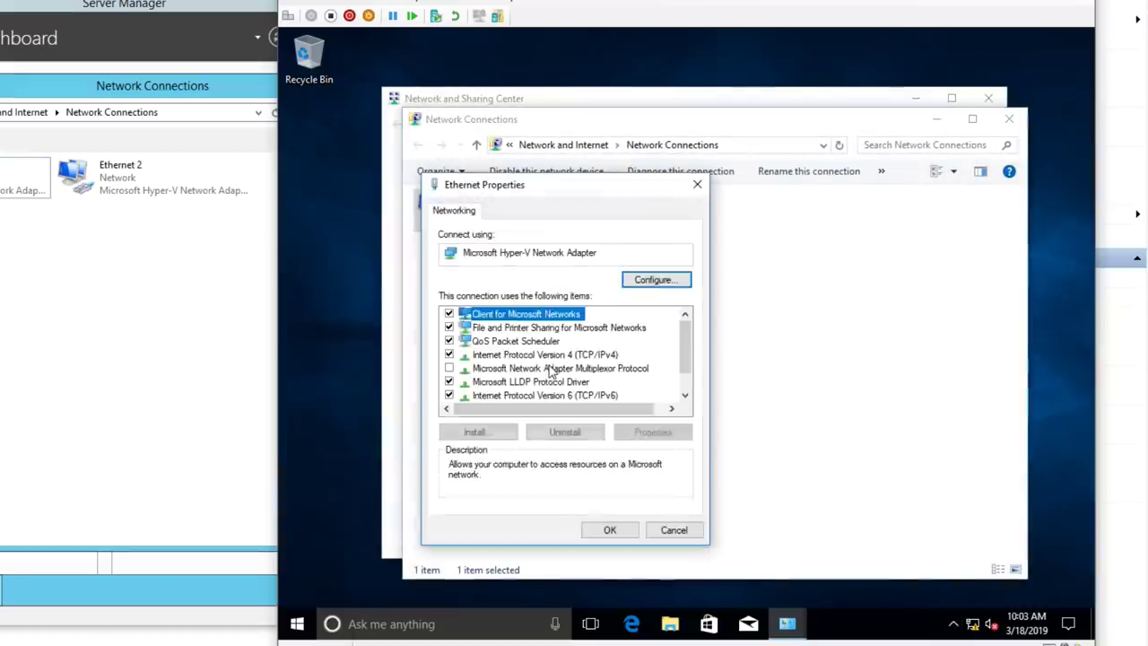
double_click(556, 361)
left_click(558, 359)
type("10.")
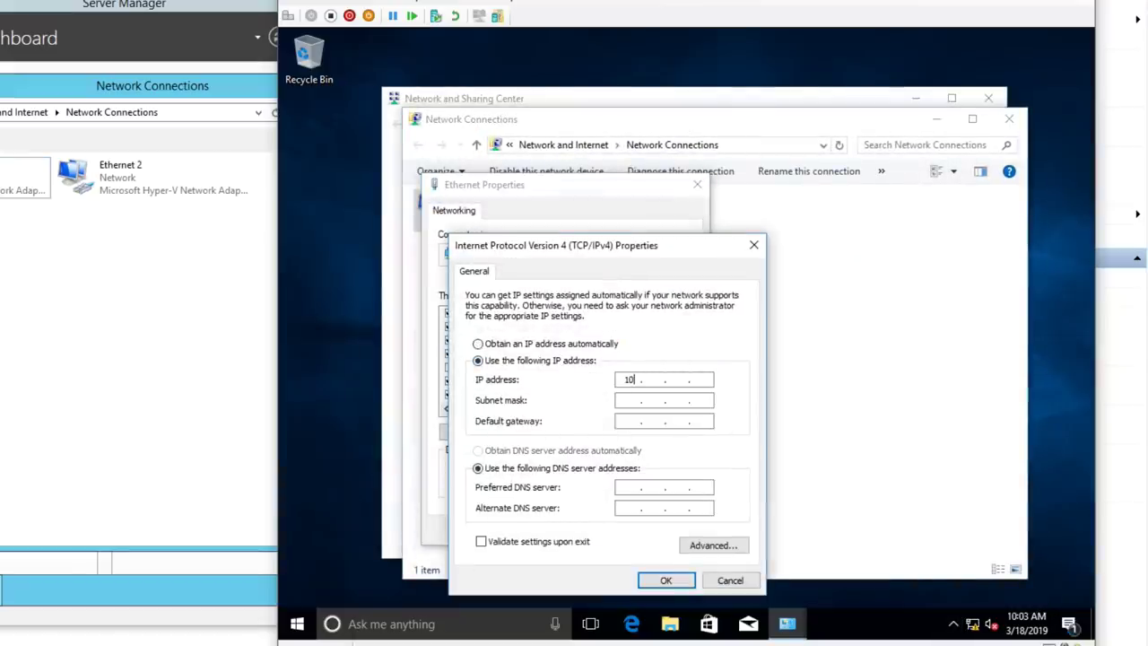
type("0.0.2")
key("Tab")
type("255.255.25")
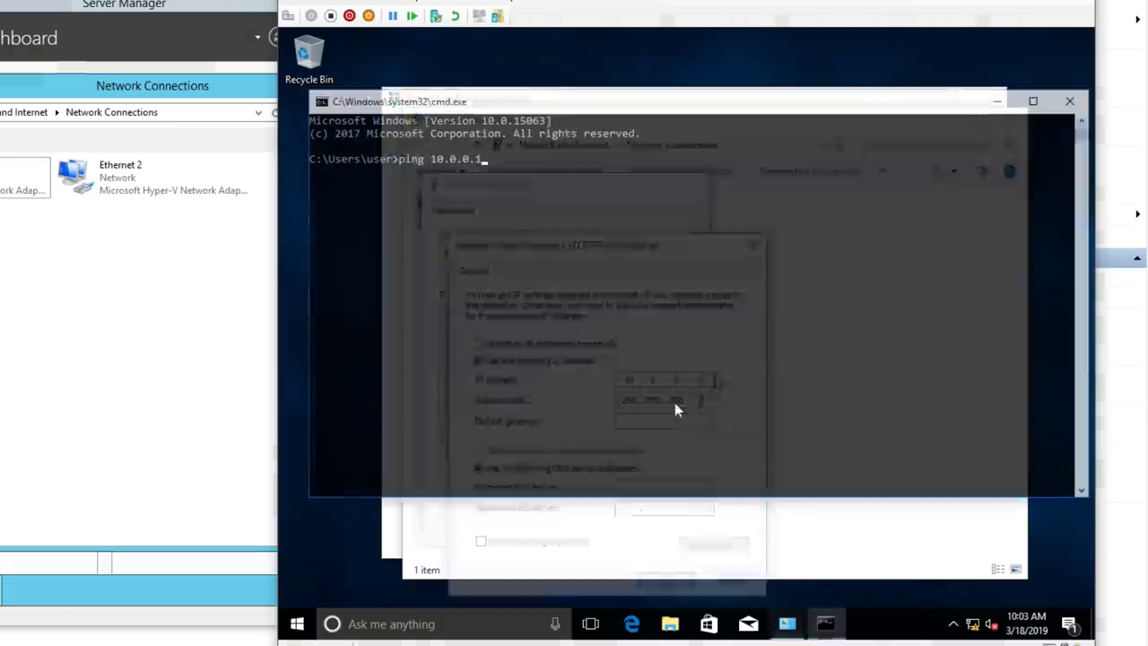
key("Return")
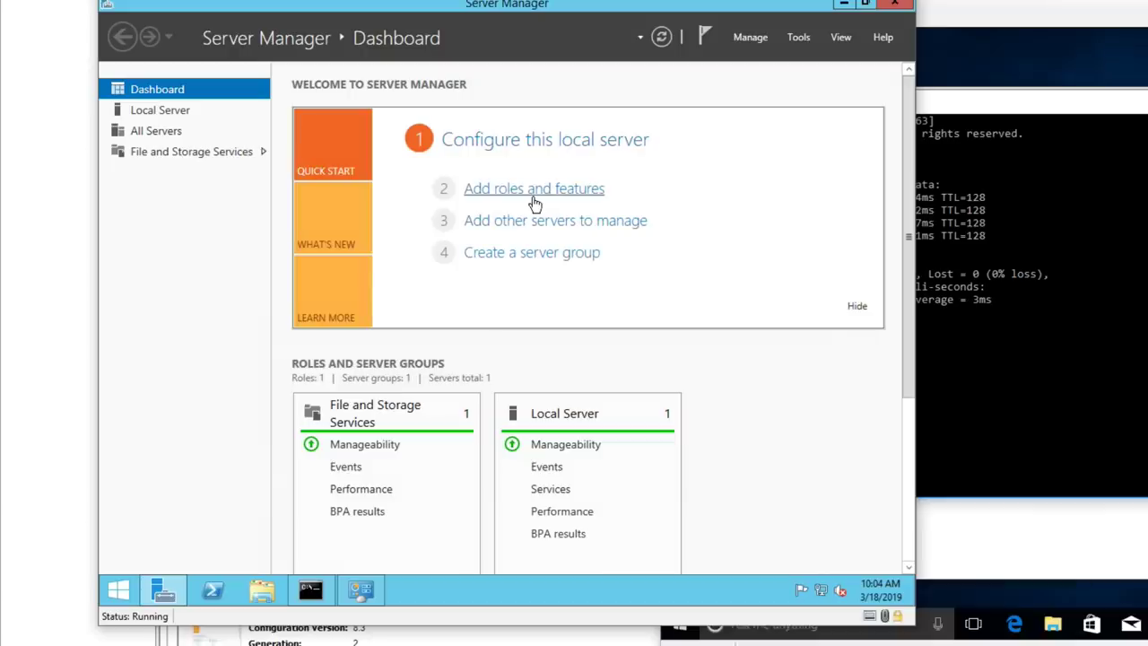
- Install the DHCP Server role on the Windows Server 2012 R2 machine and commit its post-install configuration
left_click(533, 199)
left_click(655, 545)
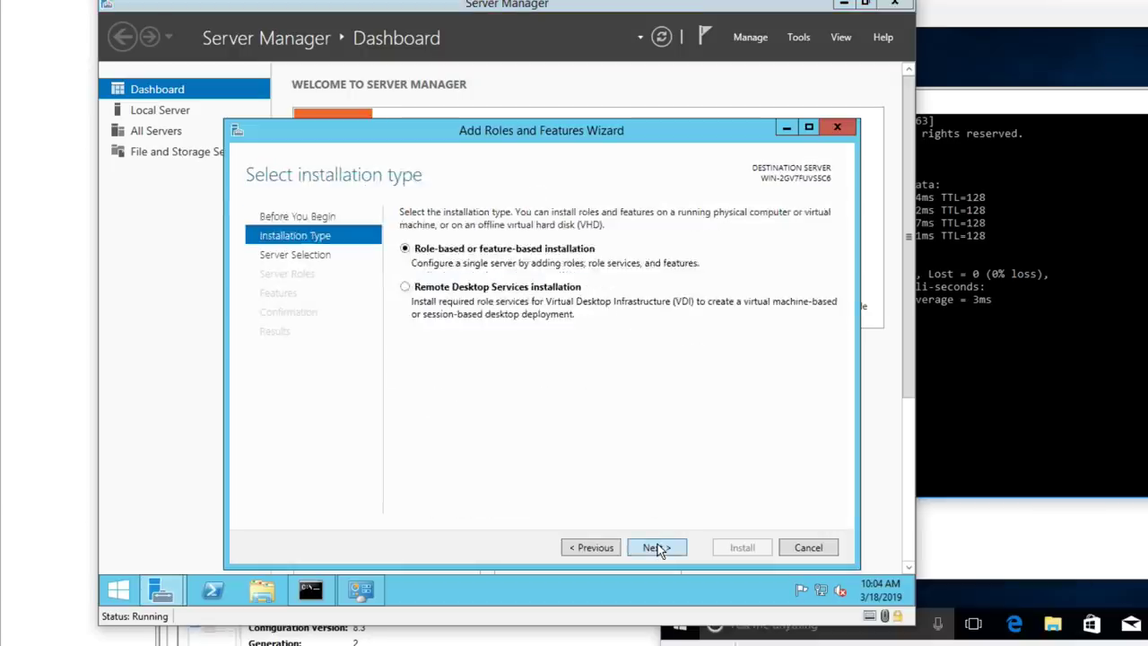
left_click(656, 545)
left_click(657, 545)
left_click(421, 364)
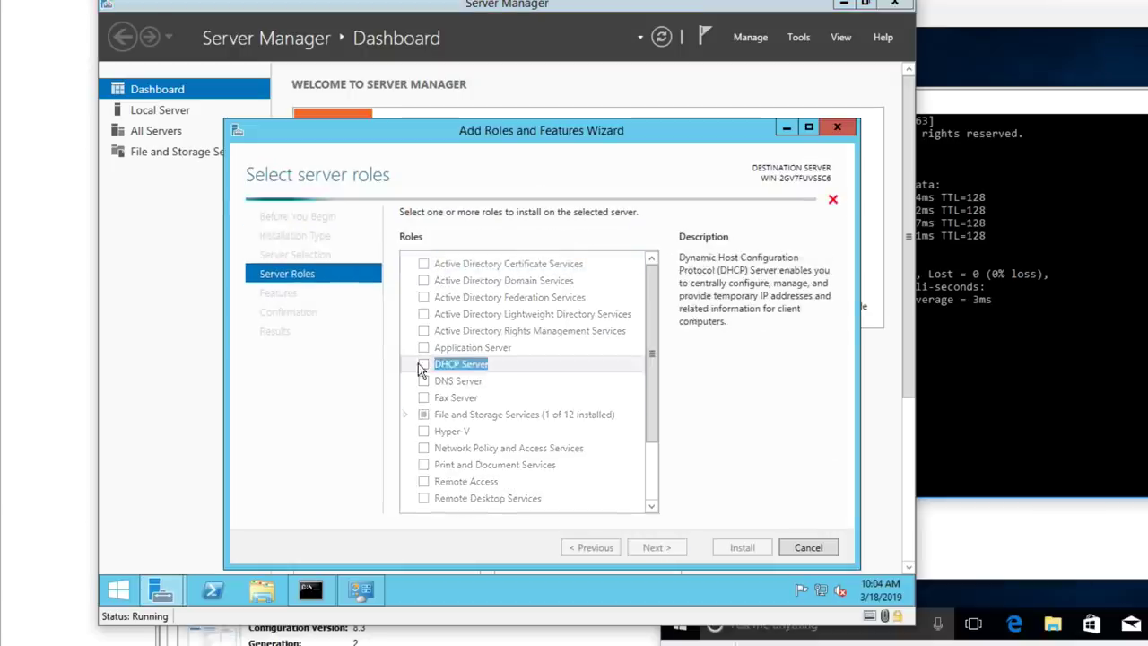
left_click(570, 478)
left_click(656, 547)
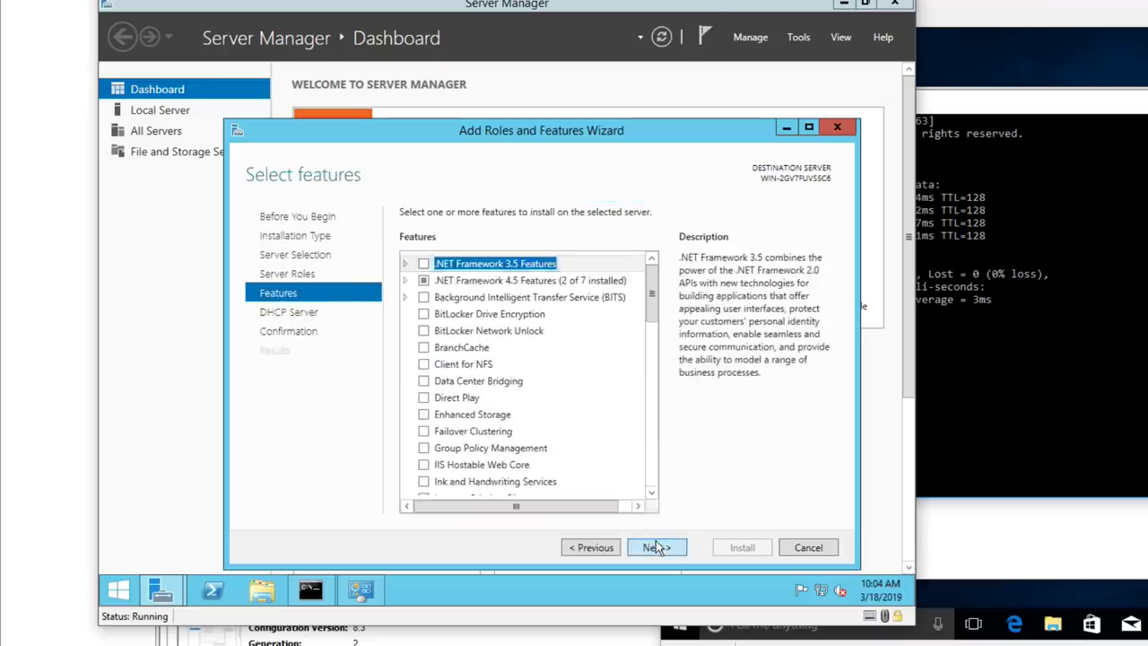
left_click(656, 547)
left_click(655, 547)
left_click(724, 550)
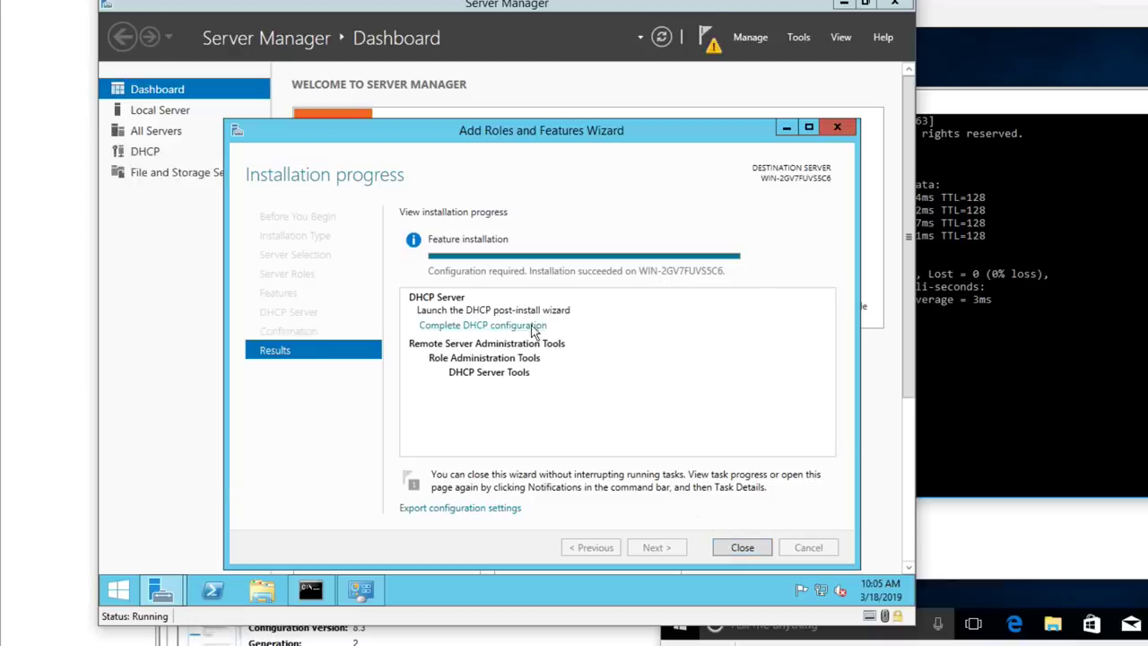
left_click(530, 327)
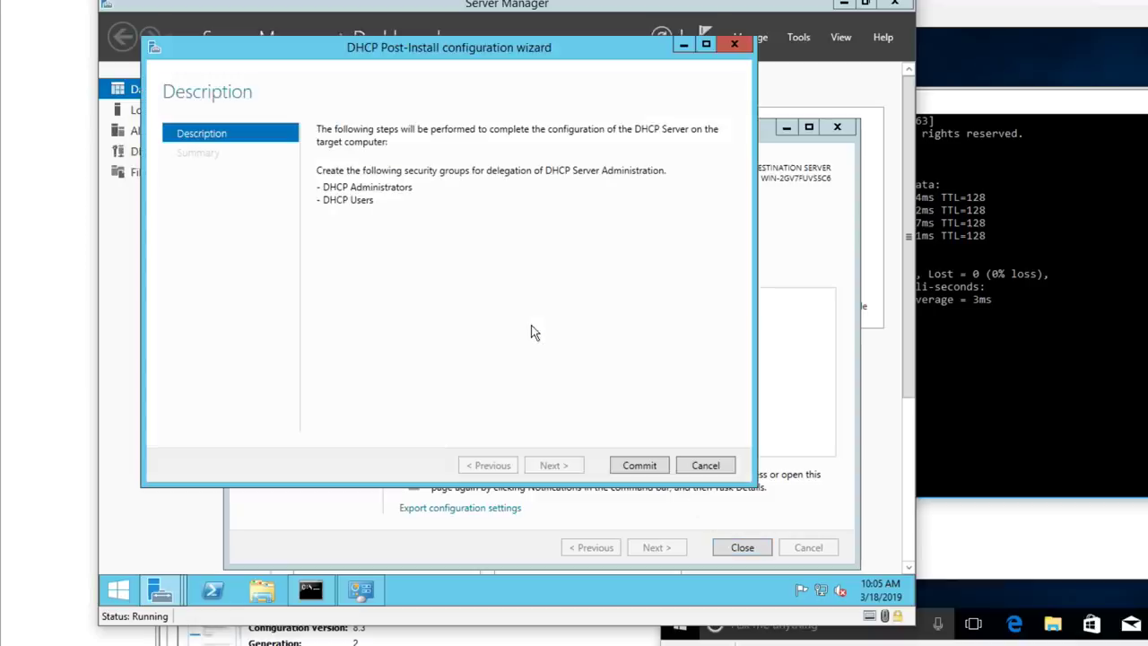
left_click(642, 465)
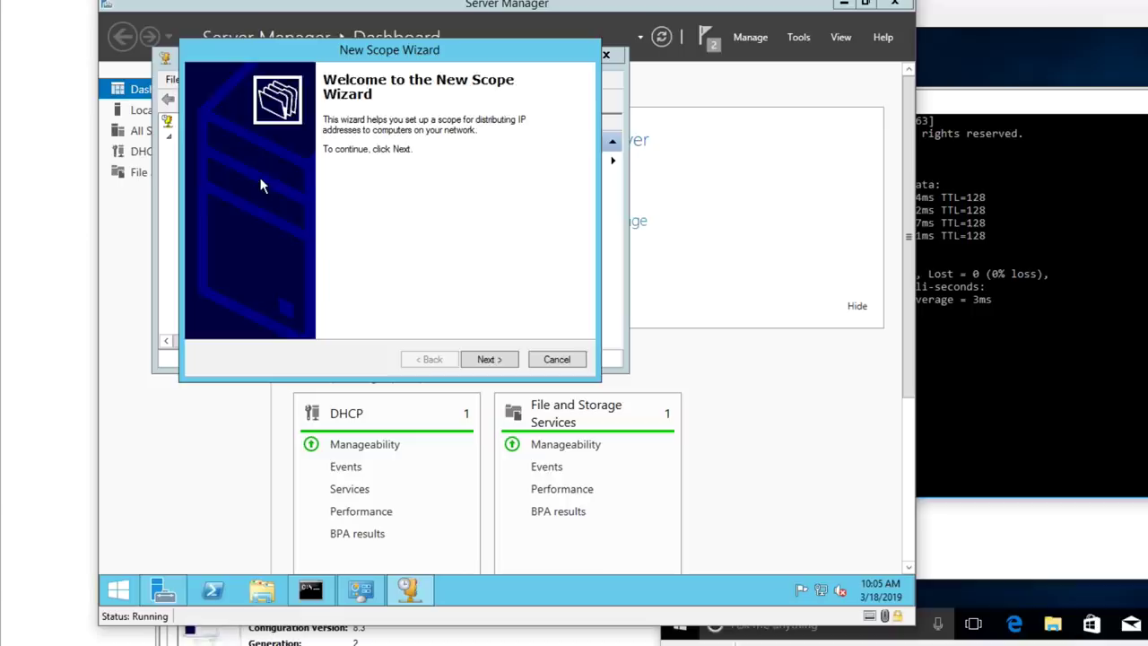
- Define a new DHCP scope named "test" with the address range 10.0.0.20 to 10.0.0.200 and subnet mask length 24
key("Return")
type("test")
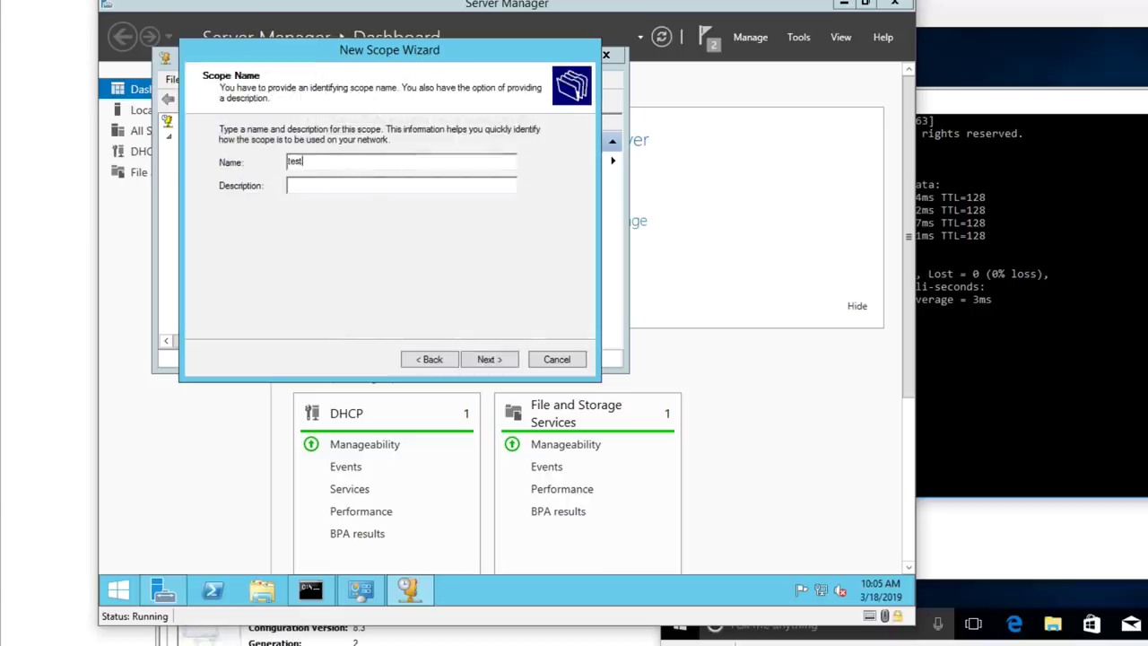
key("Return")
type("10.0.0.20")
key("Tab")
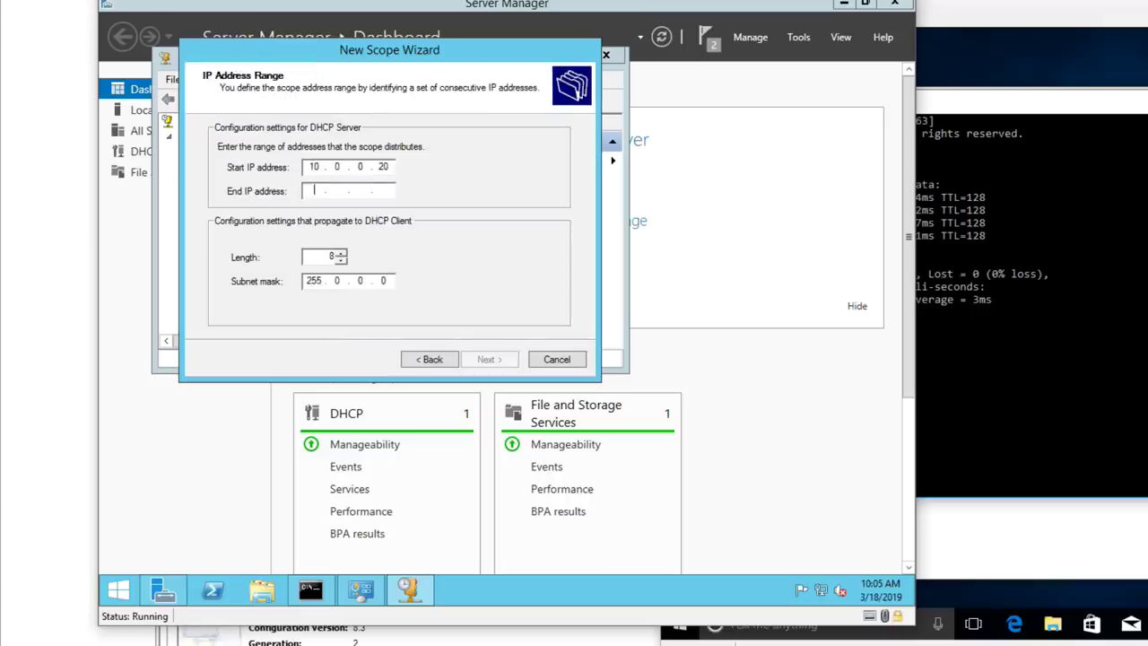
type("10.0.0")
type("200")
key("Tab")
type("24")
left_click(477, 359)
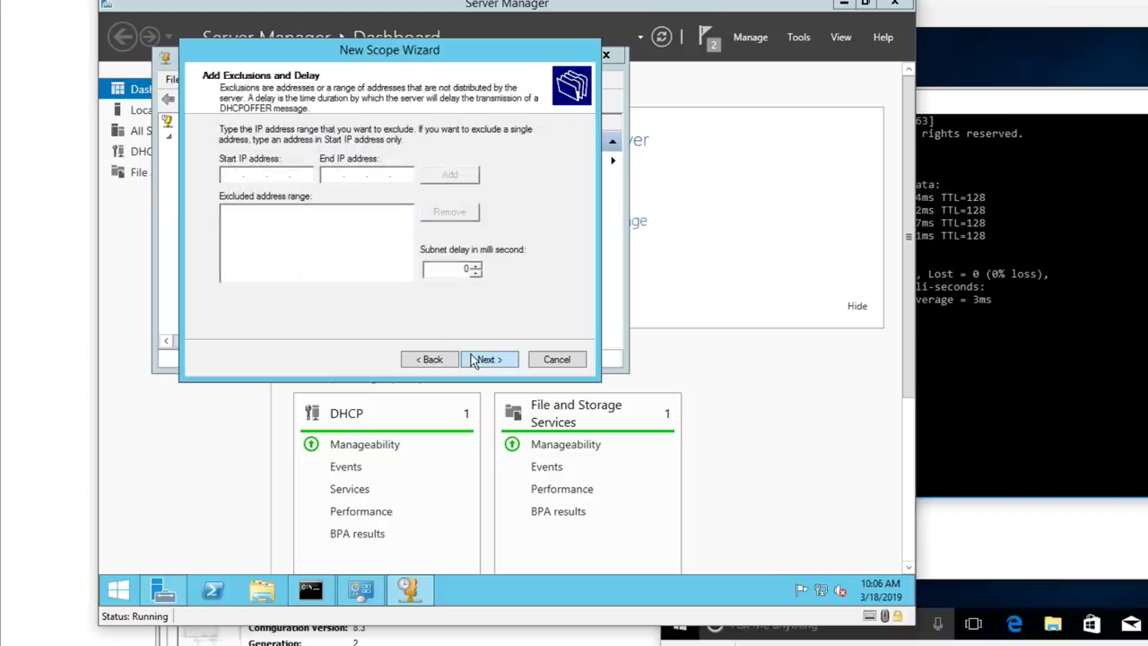
- Keep the scope's default exclusions and lease duration, add 10.0.0.1 as the default gateway, and accept the DNS settings
left_click(477, 359)
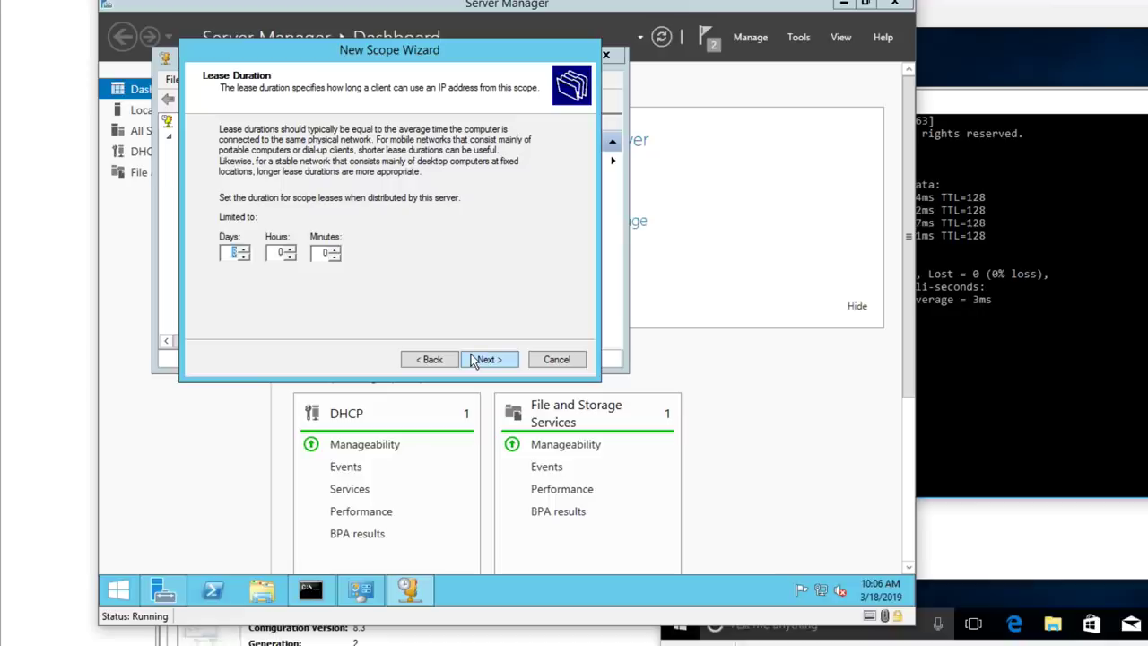
left_click(477, 358)
left_click(475, 358)
type("10.0.0.1")
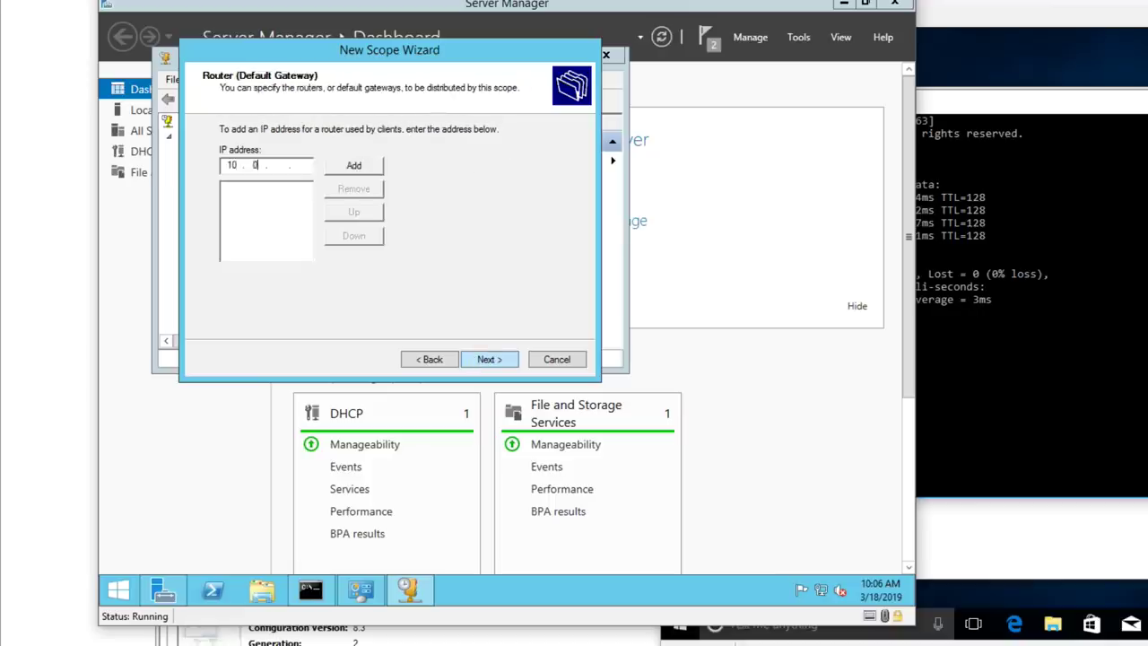
left_click(376, 171)
left_click(485, 358)
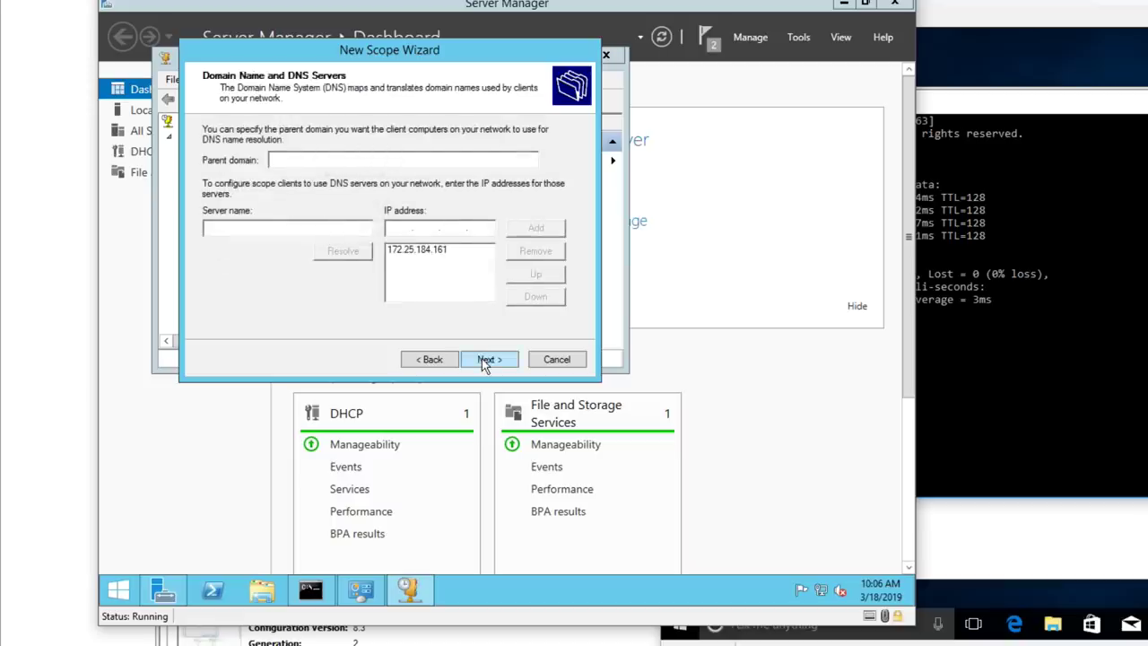
left_click(484, 359)
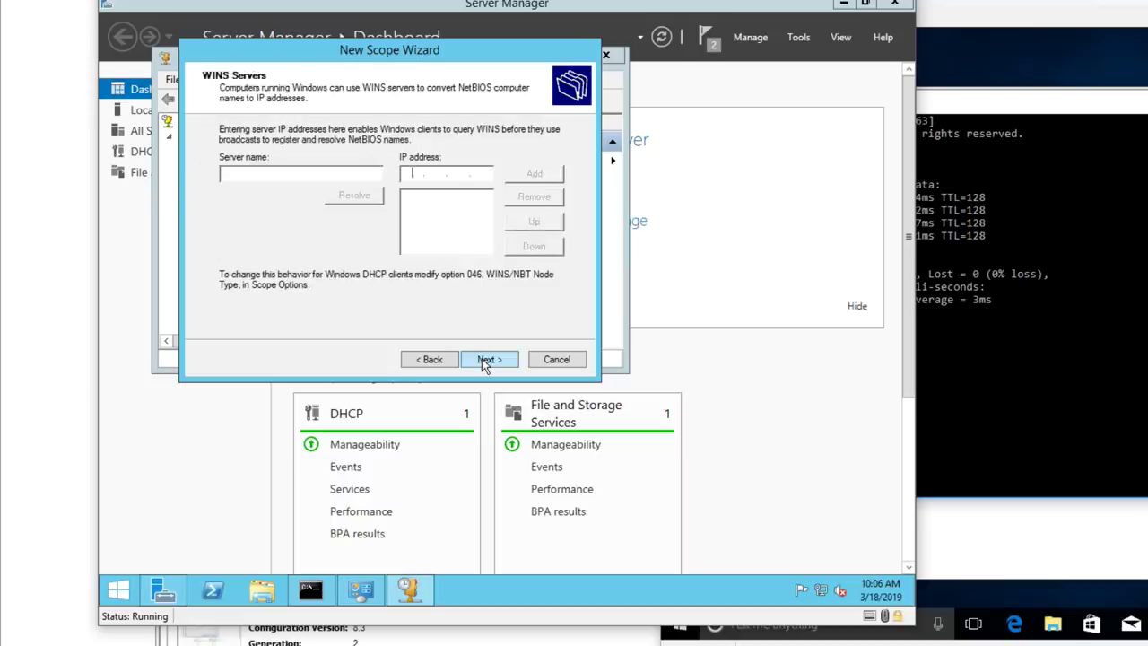
- Leave the new DHCP scope without WINS servers, activate the scope, and finish creating it
left_click(485, 359)
left_click(484, 358)
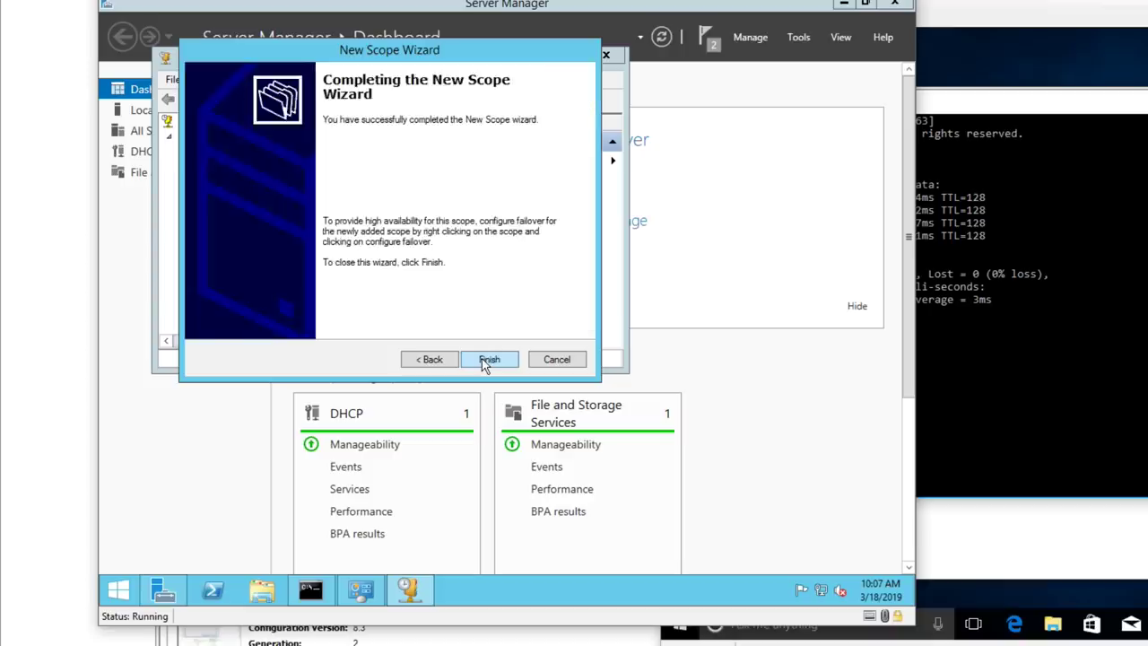
left_click(484, 359)
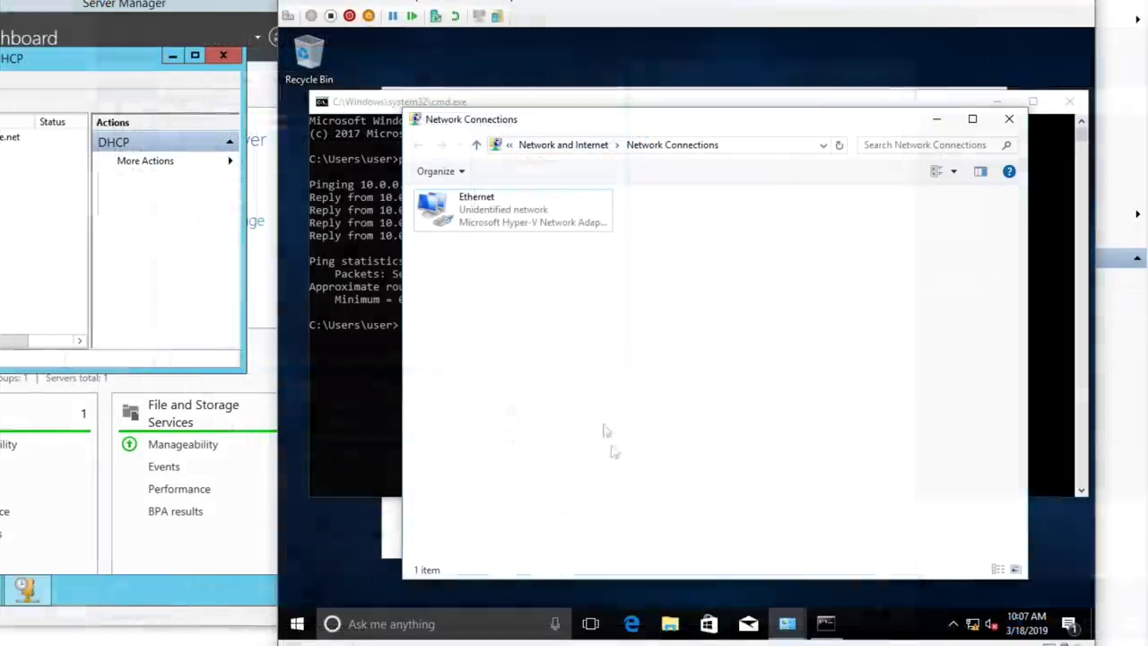
- On the Windows 10 client, set the Ethernet adapter's IPv4 settings to obtain an IP address automatically
right_click(509, 217)
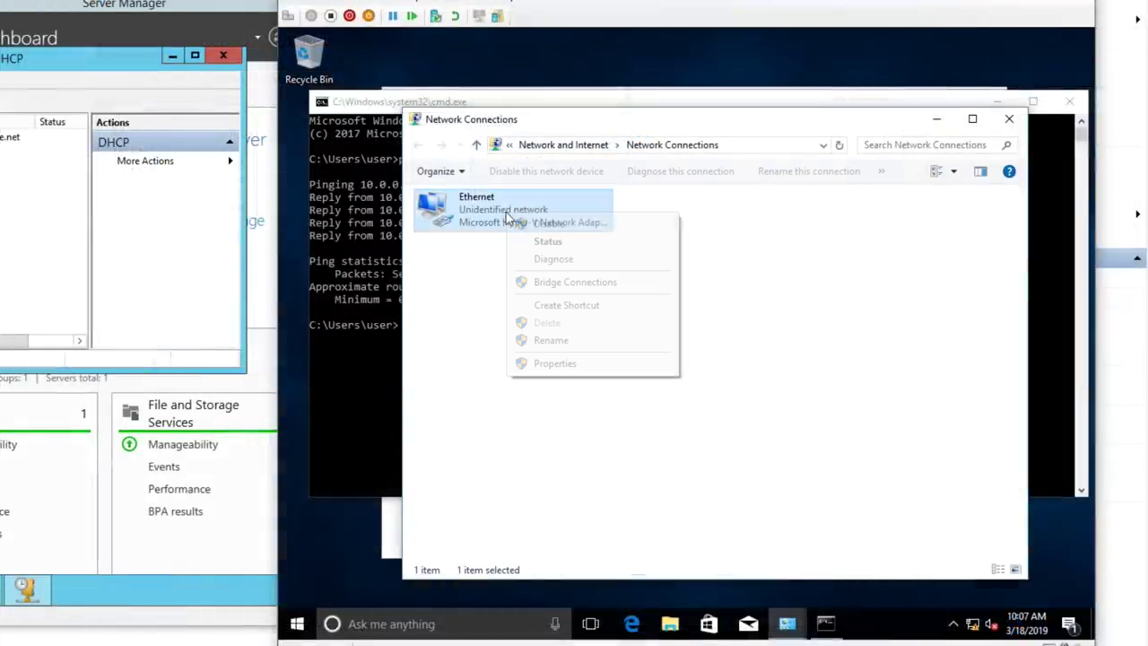
left_click(548, 363)
double_click(544, 355)
left_click(475, 448)
left_click(664, 579)
left_click(610, 530)
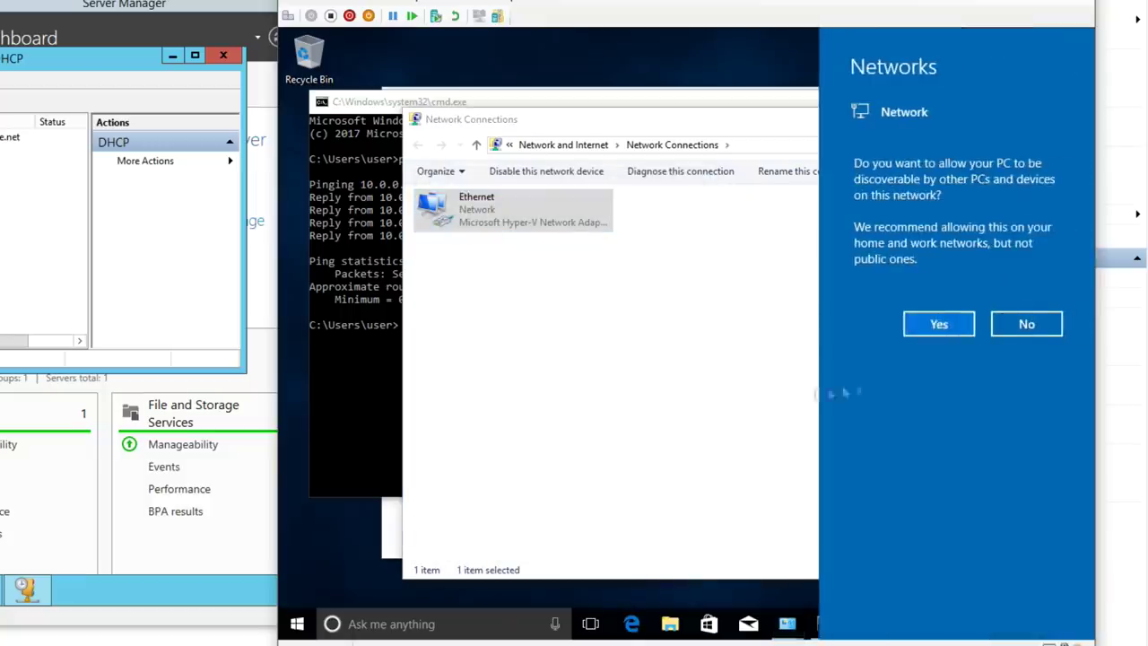
- Check the Windows 10 client's IP configuration by running ipconfig in its command prompt
left_click(425, 357)
type("ipconfig")
key("Return")
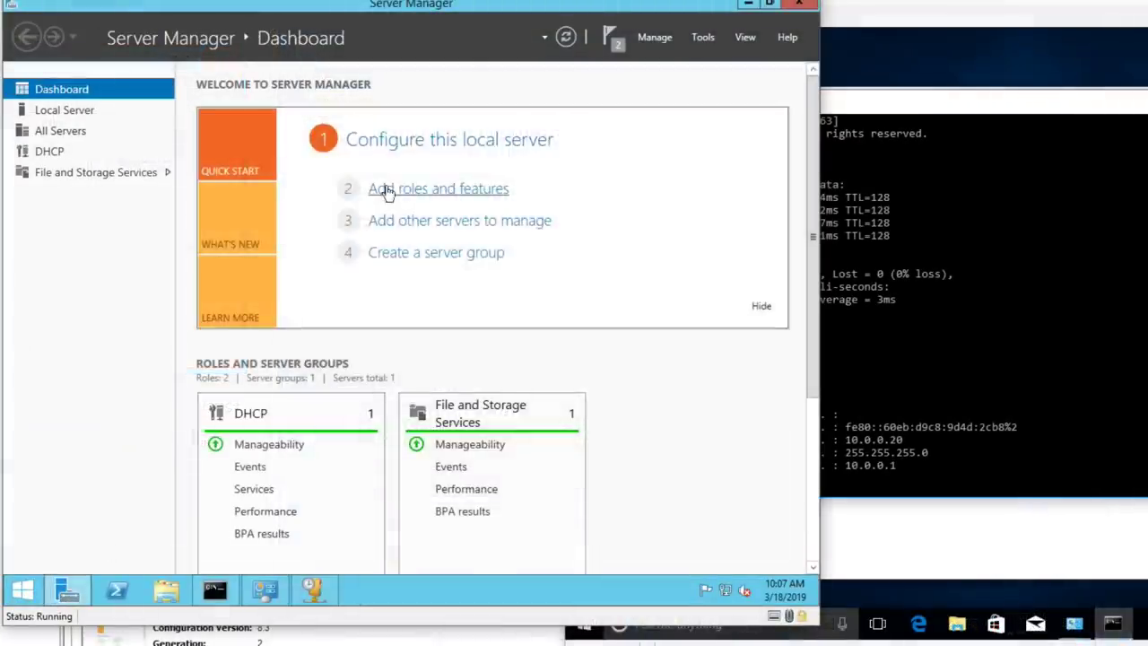
- On the Windows server, start adding roles with the default installation type and server, and select the Remote Access role
left_click(388, 189)
left_click(550, 549)
left_click(550, 550)
left_click(550, 550)
left_click(329, 481)
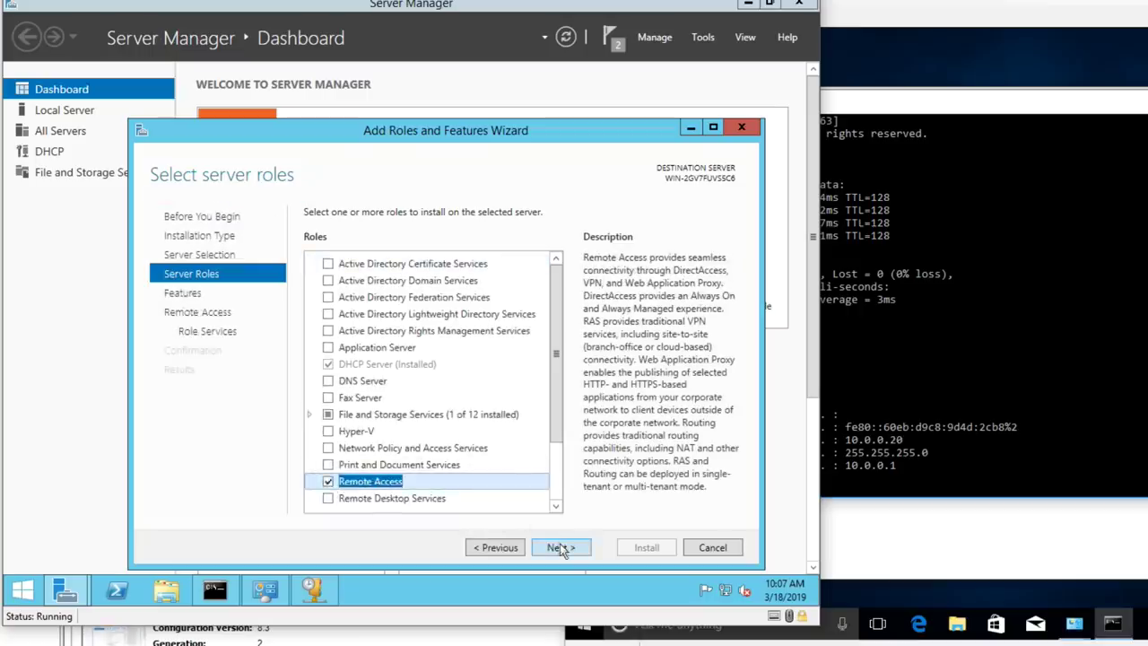
- Include the Routing role service with its required features, keep the other defaults, and install the Remote Access role
left_click(557, 547)
left_click(561, 548)
left_click(316, 279)
left_click(494, 474)
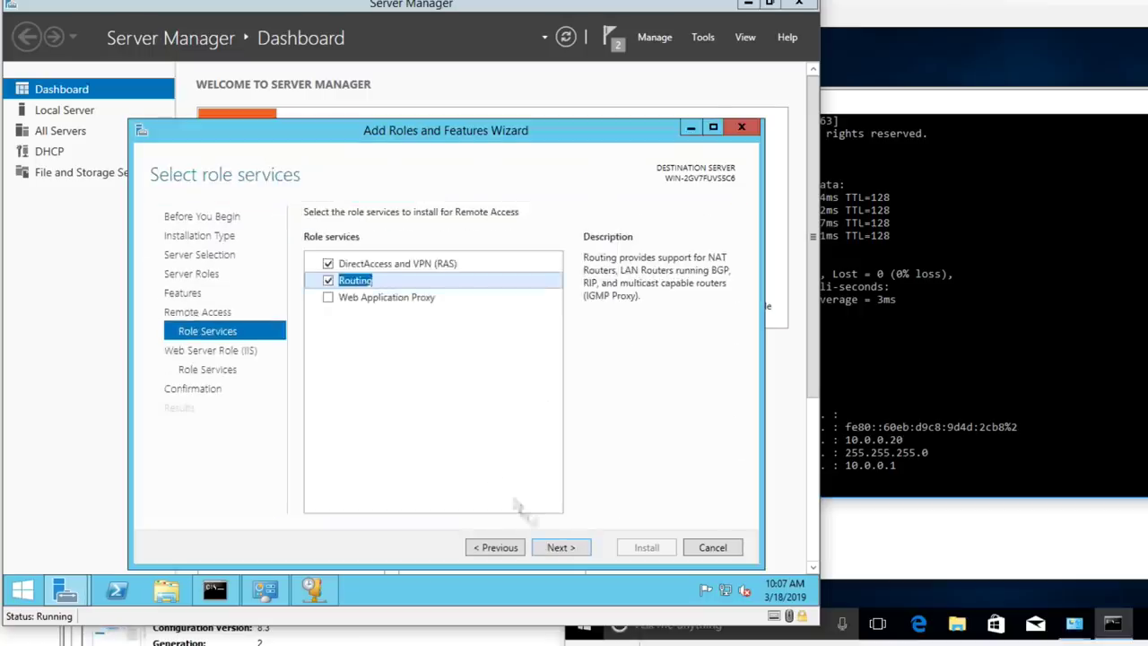
left_click(557, 548)
left_click(557, 549)
left_click(557, 550)
left_click(640, 548)
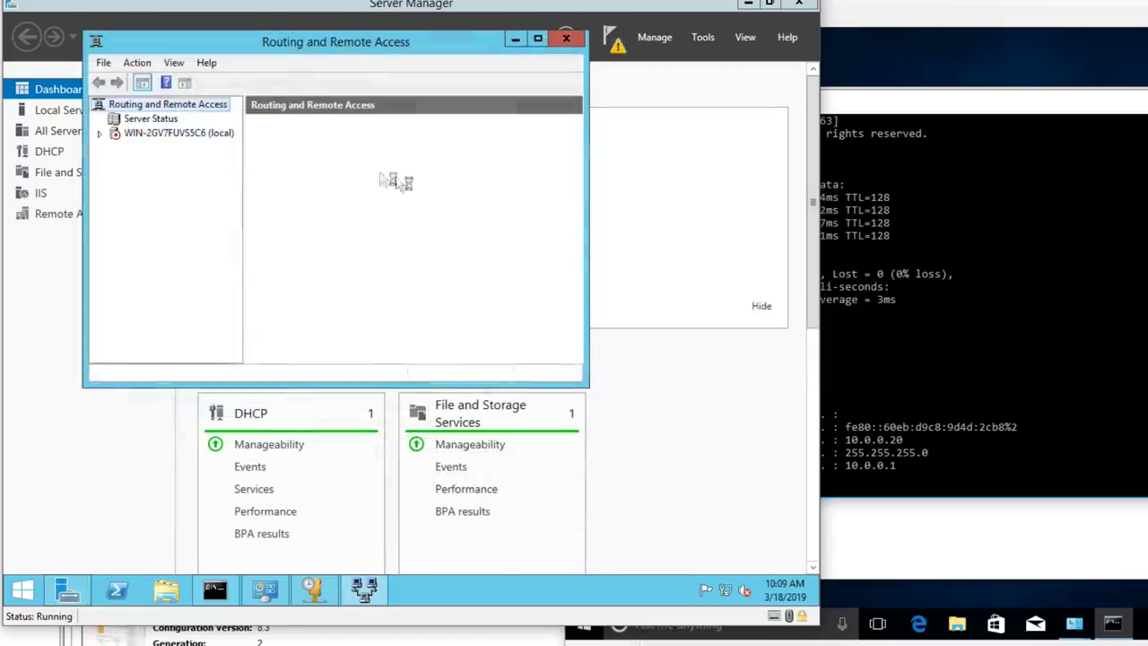
- Configure and enable Routing and Remote Access on the local server with network address translation (NAT) through the Internet interface Ethernet 2
left_click(190, 134)
right_click(190, 134)
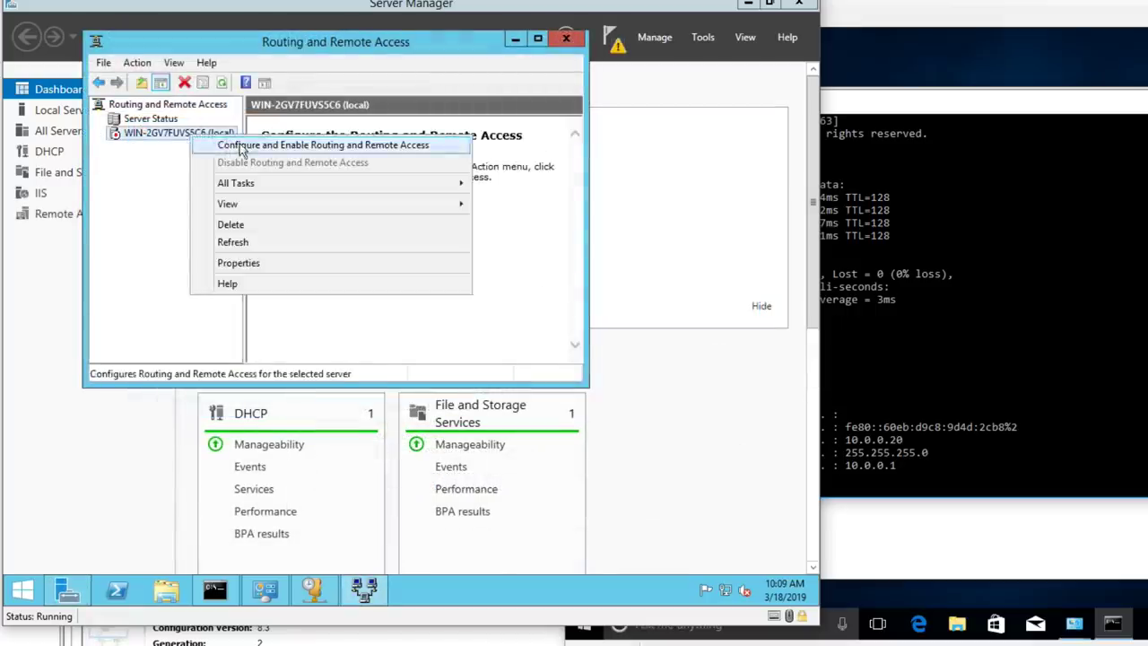
left_click(238, 143)
left_click(421, 358)
left_click(301, 178)
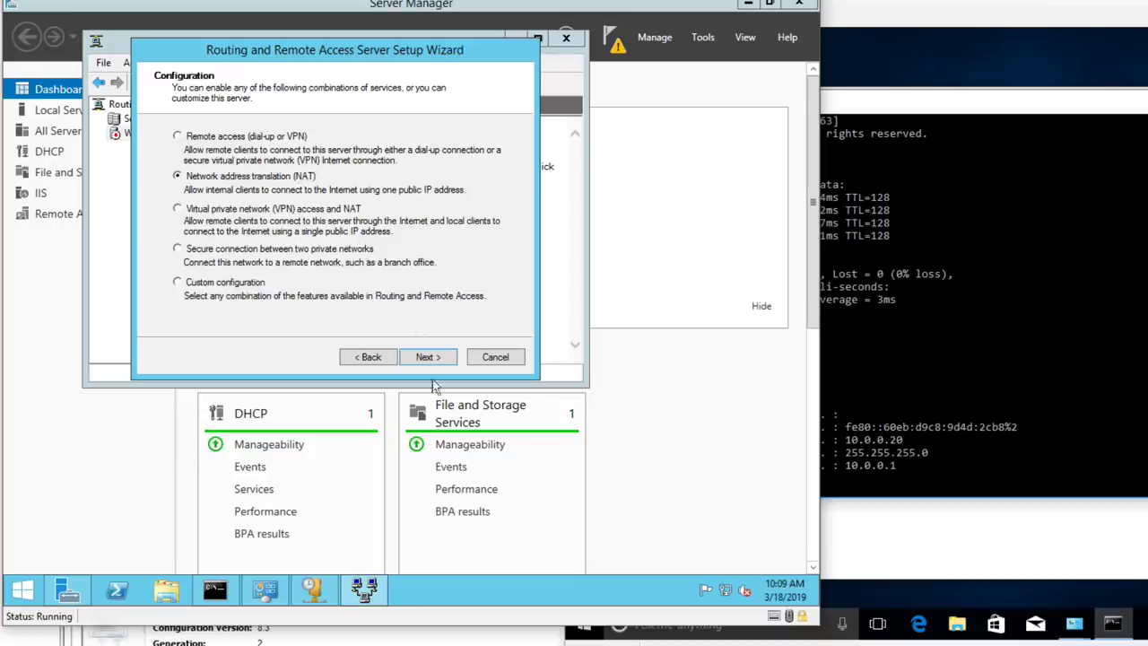
left_click(427, 357)
left_click(437, 185)
left_click(428, 357)
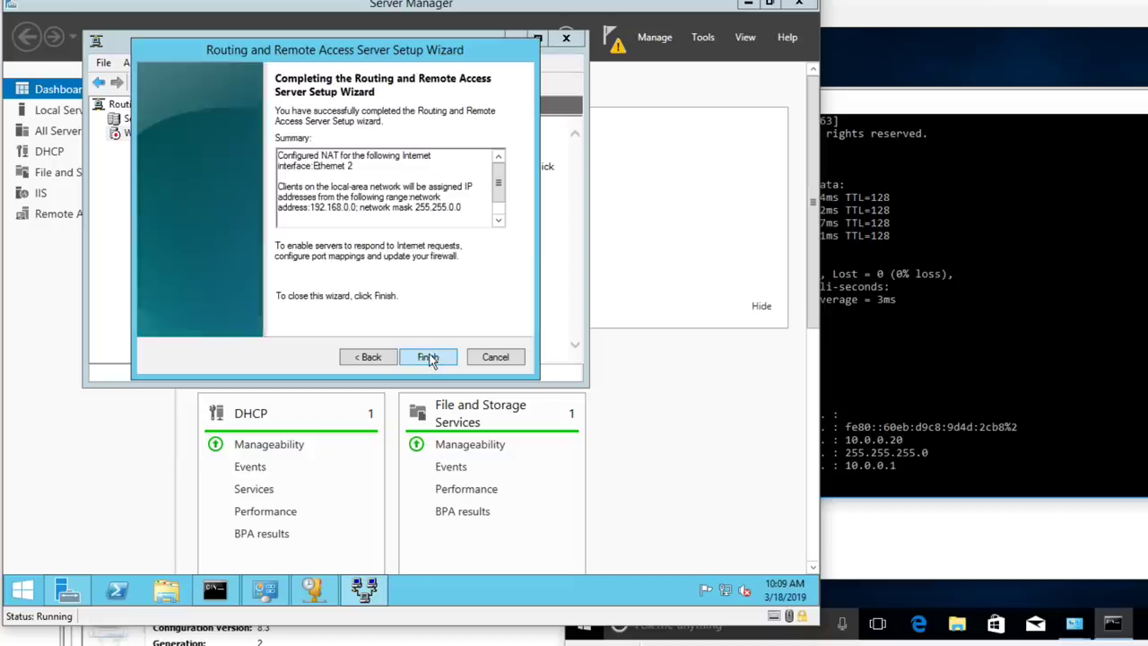
left_click(427, 357)
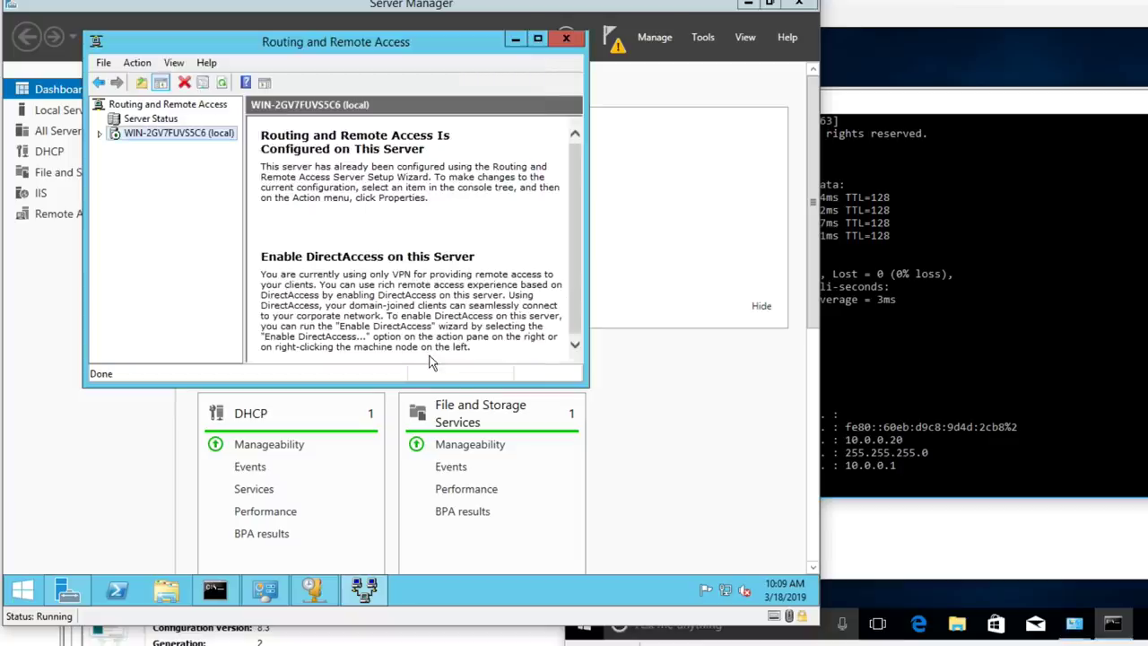
- On the Windows 10 client, renew the IP lease with ipconfig /renew and test Internet access by pinging onet.pl
left_click(977, 392)
key("Up")
type("/renew")
key("Return")
type("ping onet.pl")
key("Return")
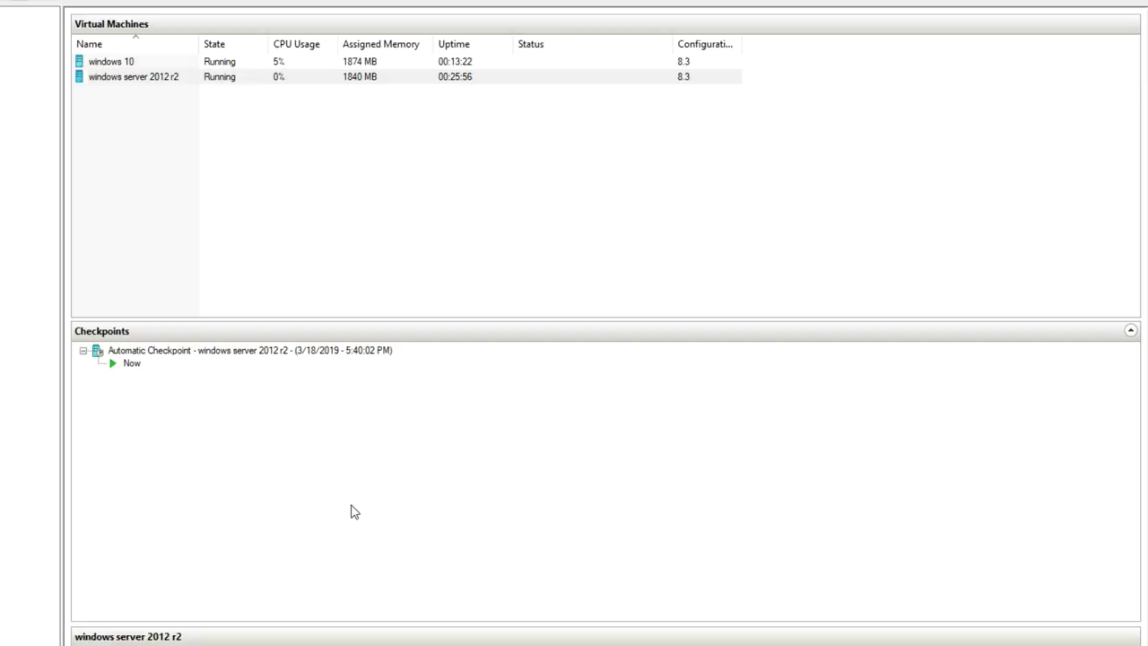
- In Hyper-V Manager, create a checkpoint of the windows server 2012 r2 virtual machine
right_click(160, 80)
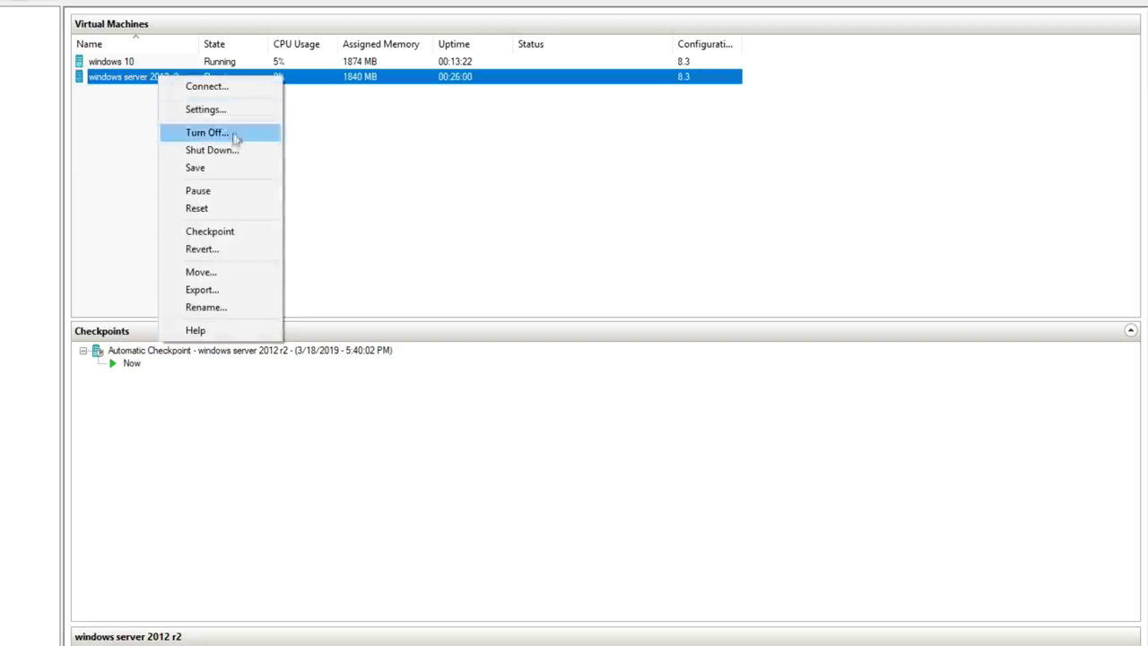
left_click(260, 235)
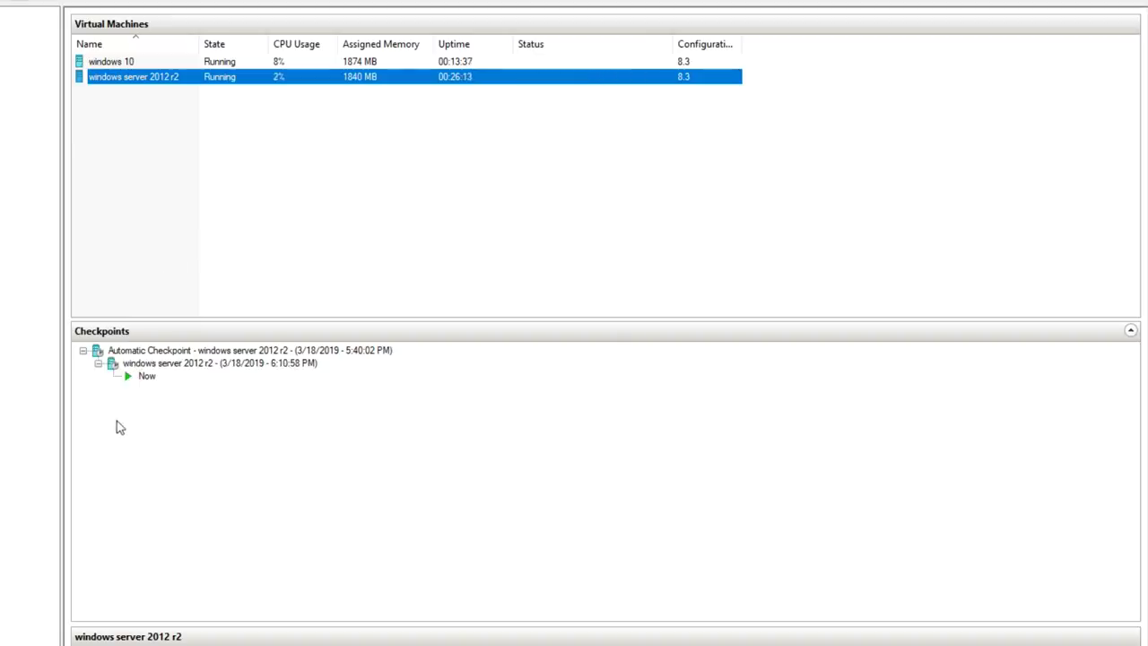
right_click(199, 367)
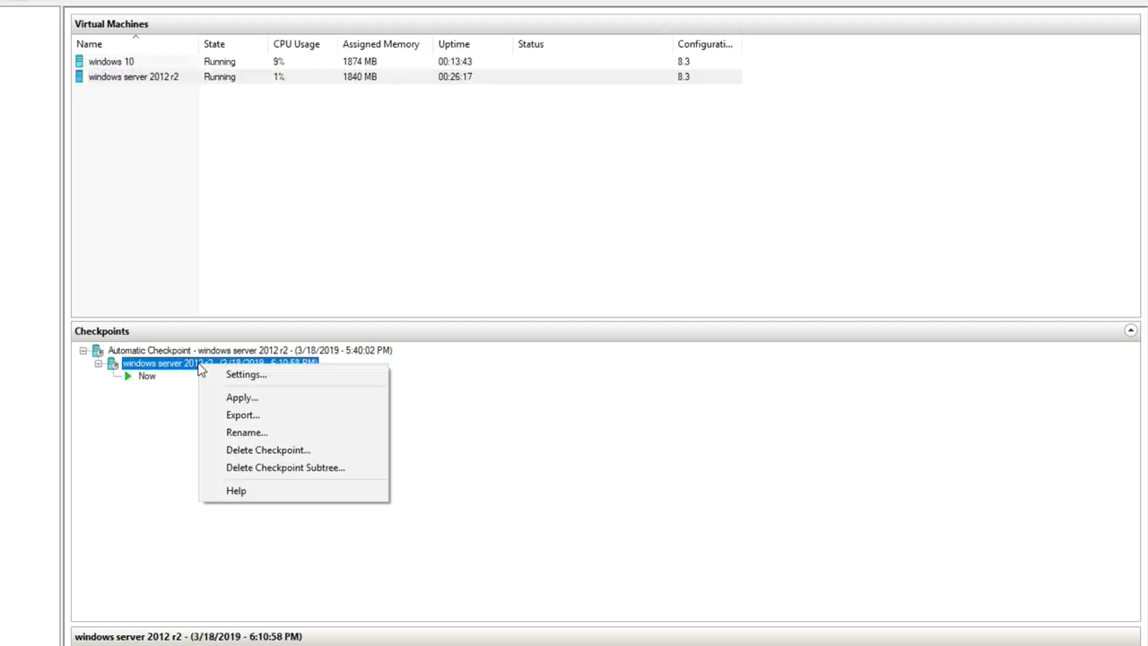
left_click(289, 398)
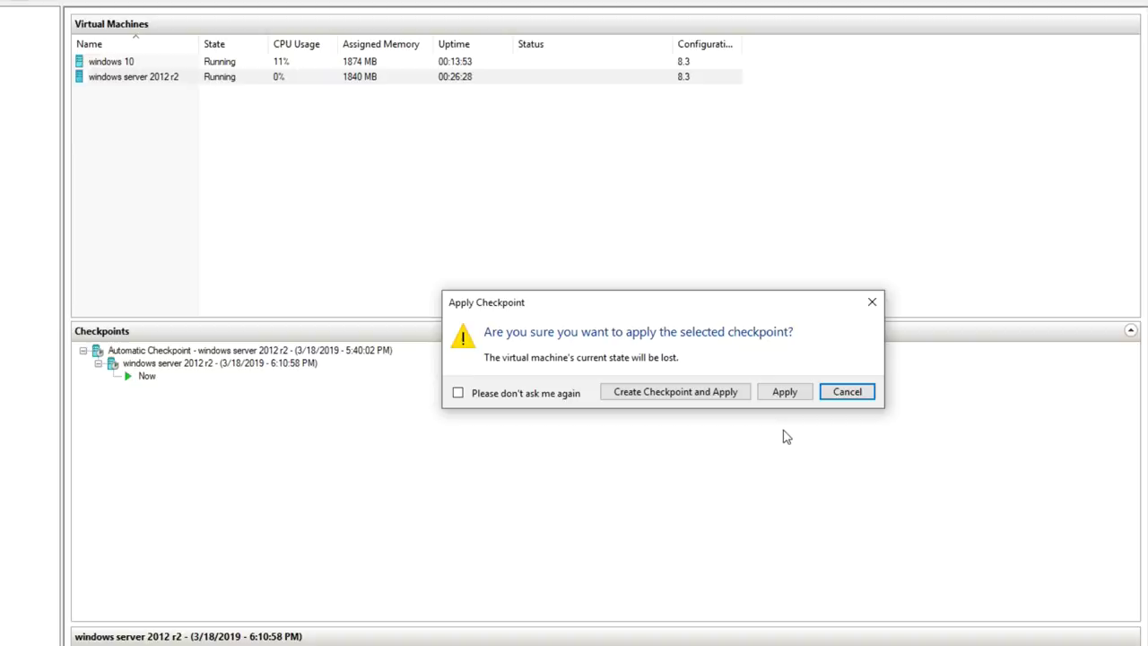
left_click(846, 395)
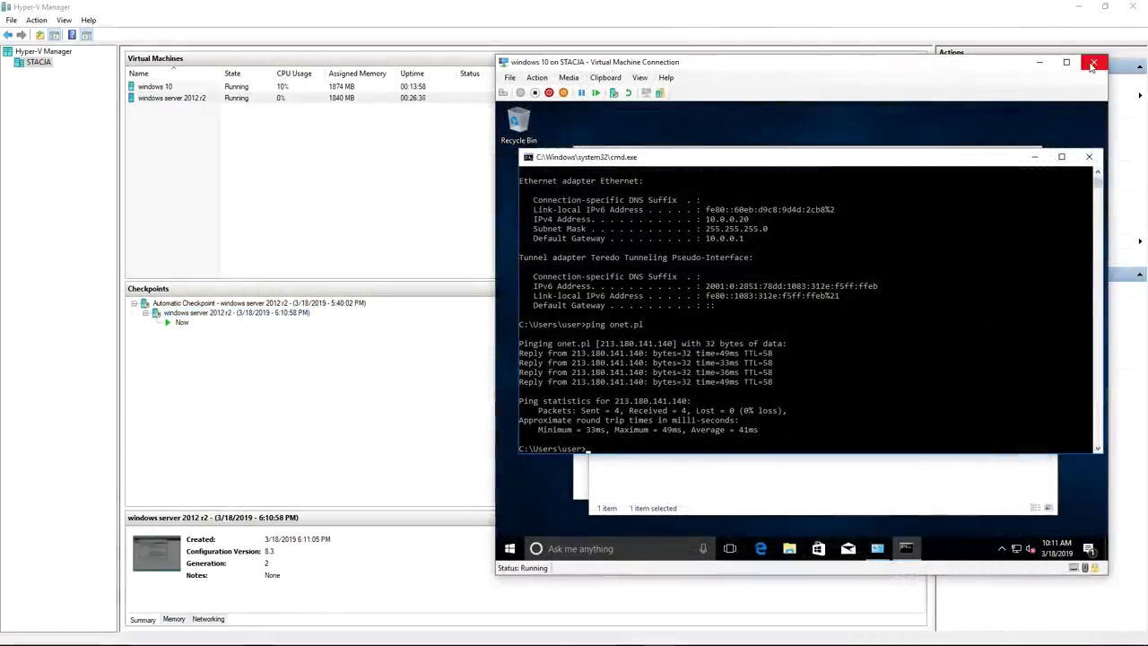
- Close the connection window of the windows 10 virtual machine and shut that machine down
left_click(1093, 63)
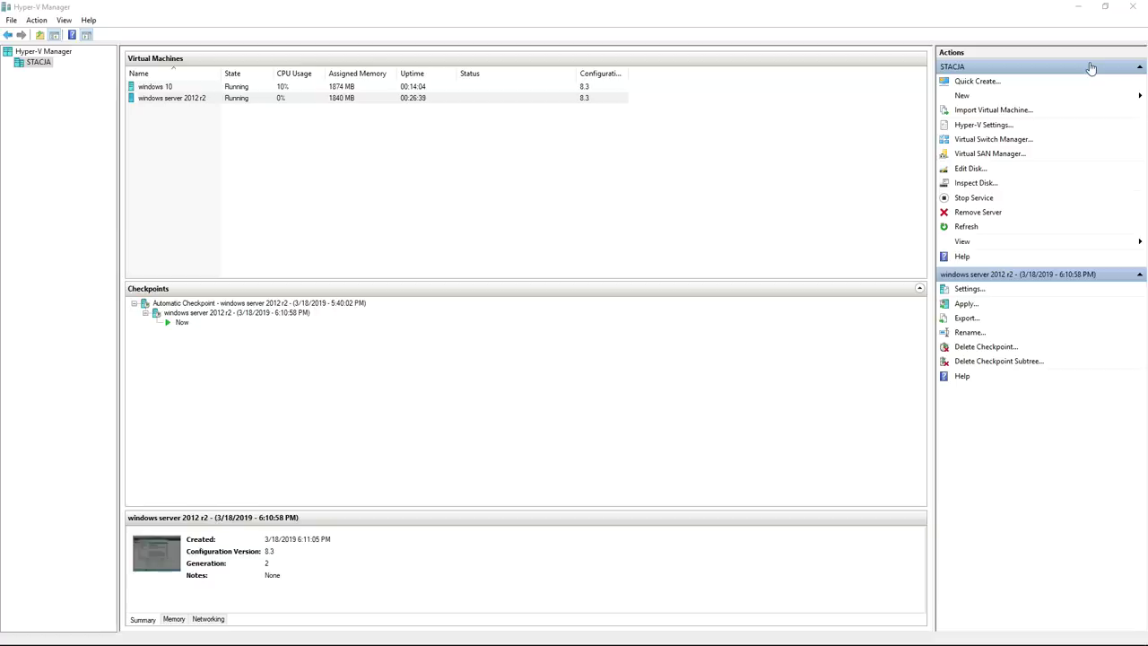
left_click(243, 87)
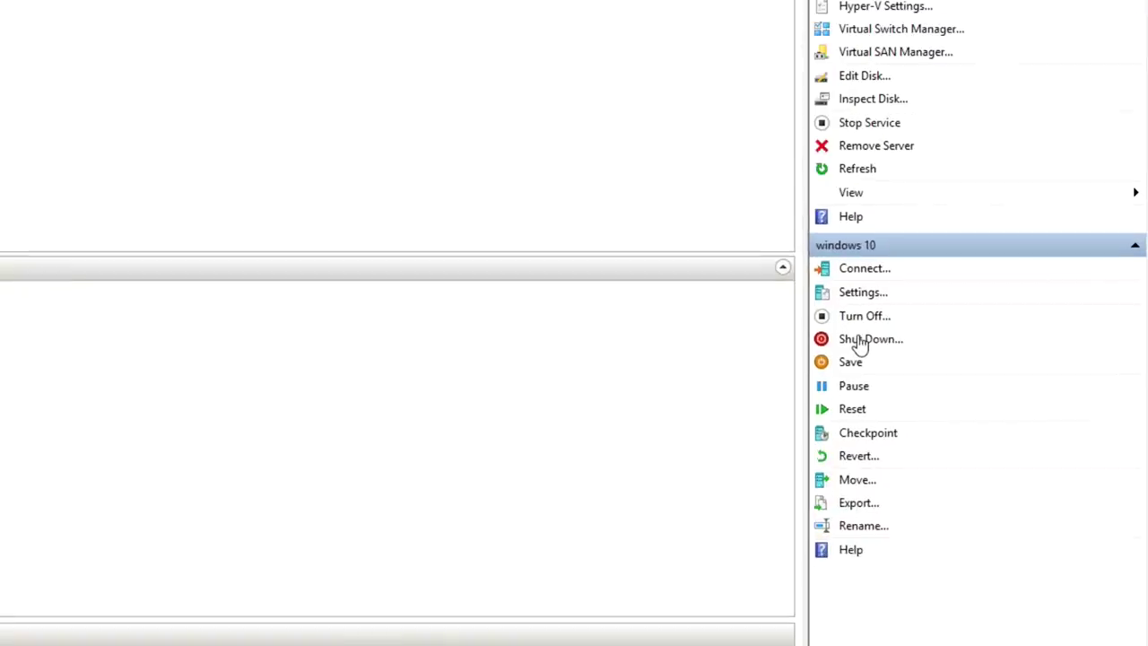
left_click(859, 340)
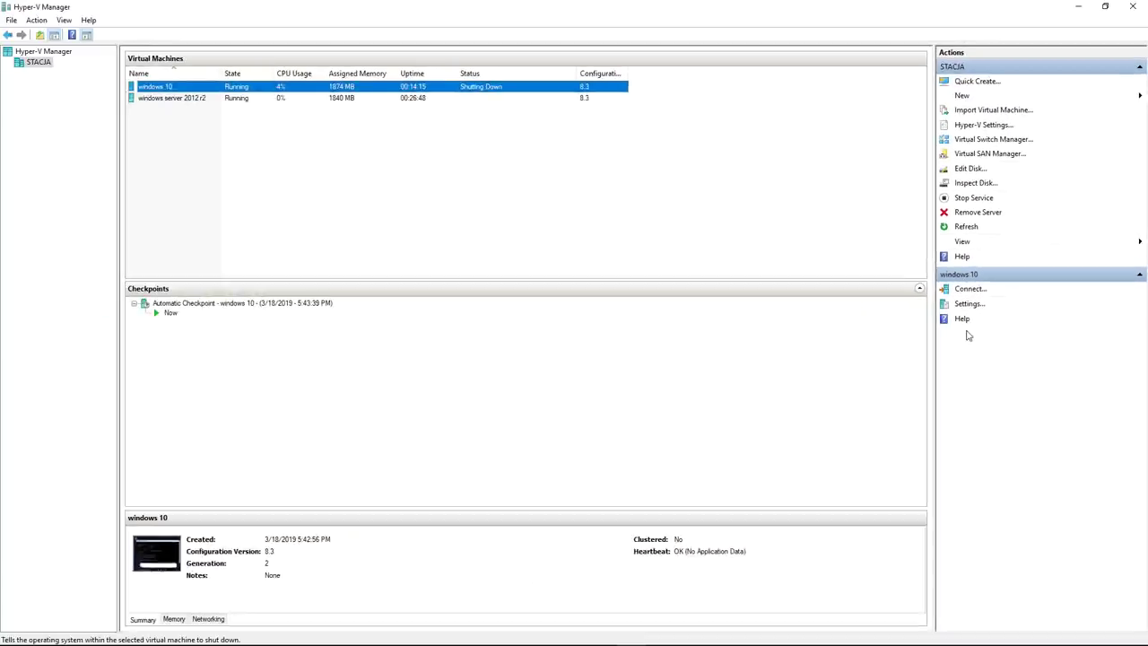